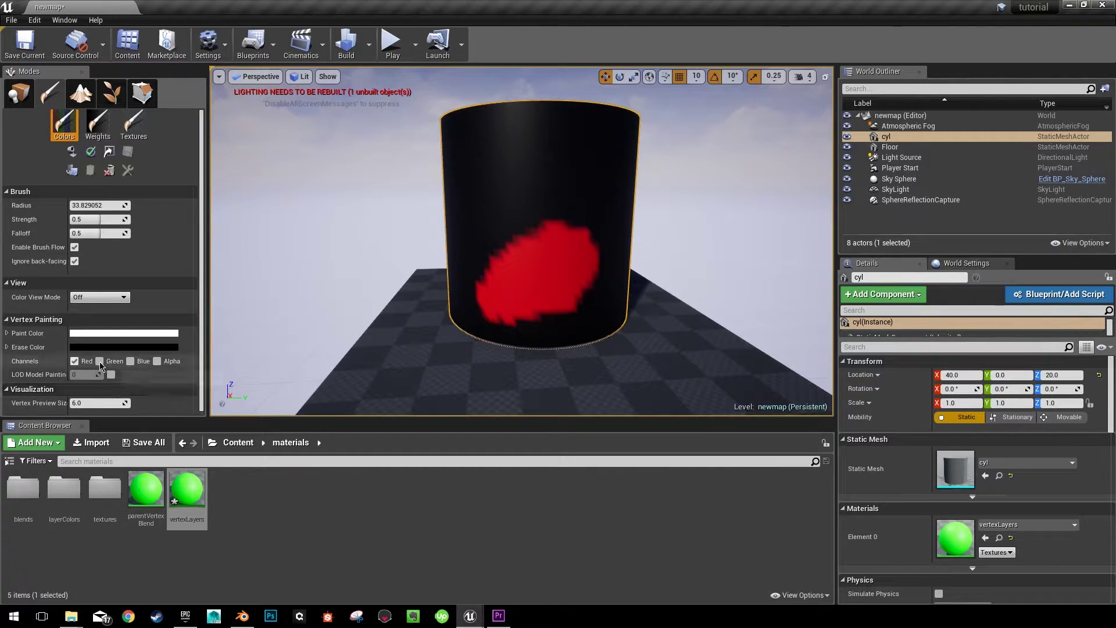
# - Paint a green patch and then a blue patch on the cylinder beside the red one
pyautogui.click(99, 361)
pyautogui.click(75, 361)
pyautogui.moveTo(510, 220)
pyautogui.mouseDown()
pyautogui.moveTo(519, 216)
pyautogui.moveTo(481, 238)
pyautogui.mouseUp()
pyautogui.click(130, 361)
pyautogui.click(100, 360)
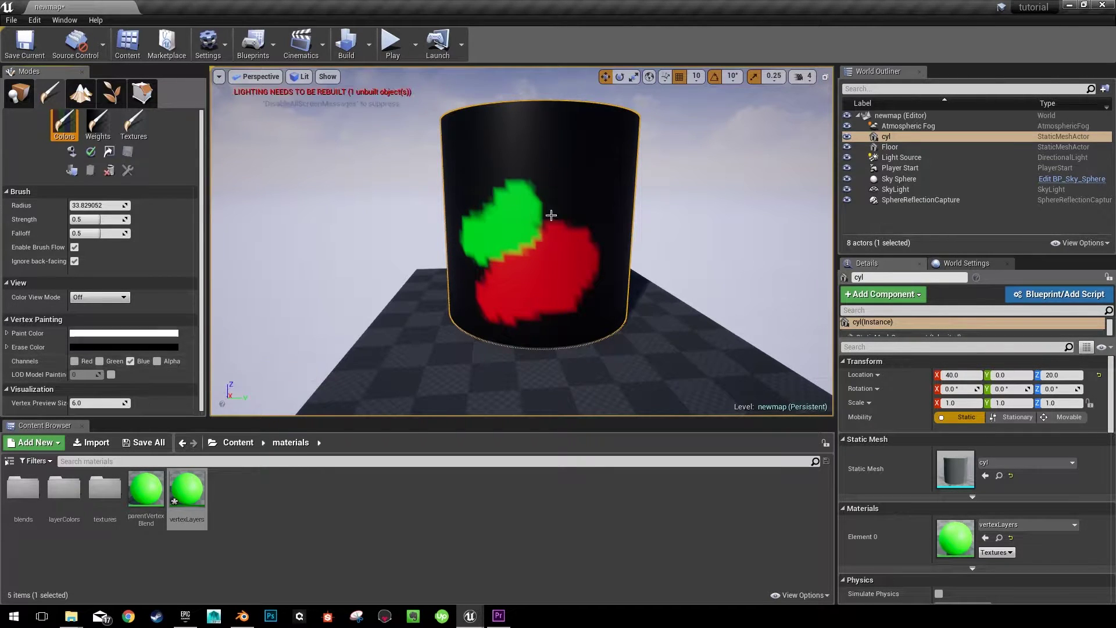
pyautogui.moveTo(561, 211)
pyautogui.mouseDown()
pyautogui.moveTo(551, 190)
pyautogui.moveTo(570, 189)
pyautogui.moveTo(587, 221)
pyautogui.mouseUp()
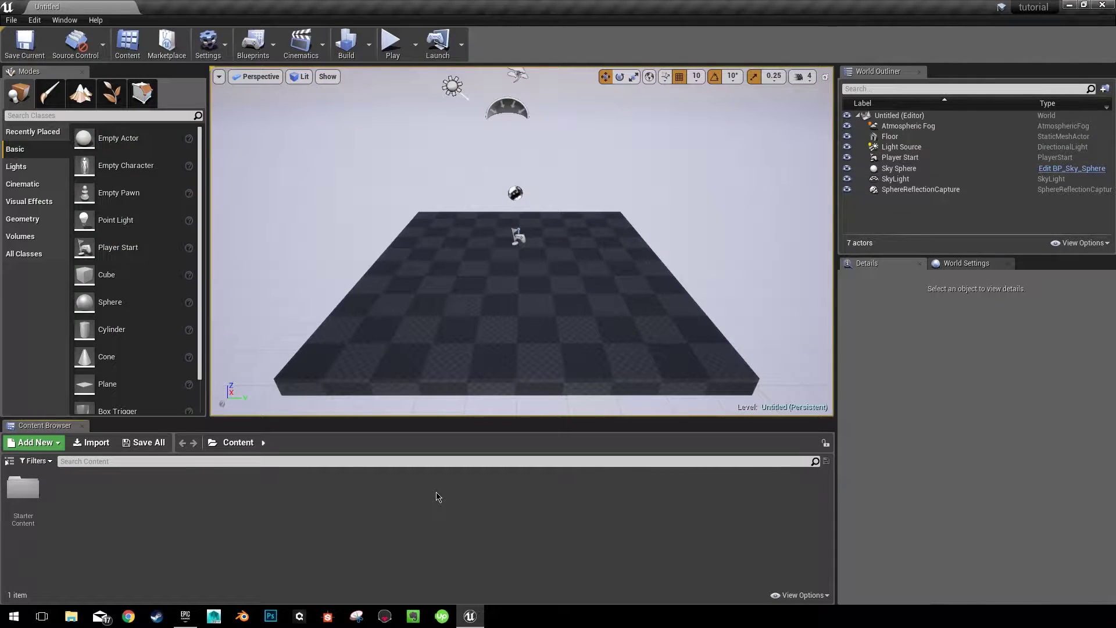
# - Check Material Layering Enabled in Editor Preferences > Experimental, then close the preferences
pyautogui.click(34, 20)
pyautogui.click(93, 172)
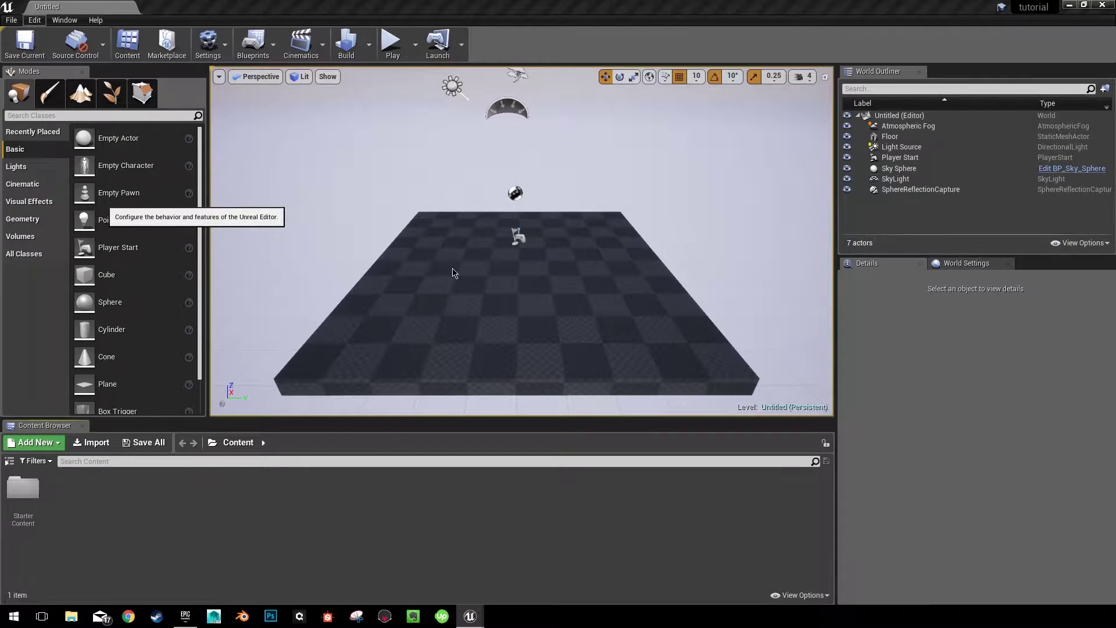
pyautogui.click(253, 203)
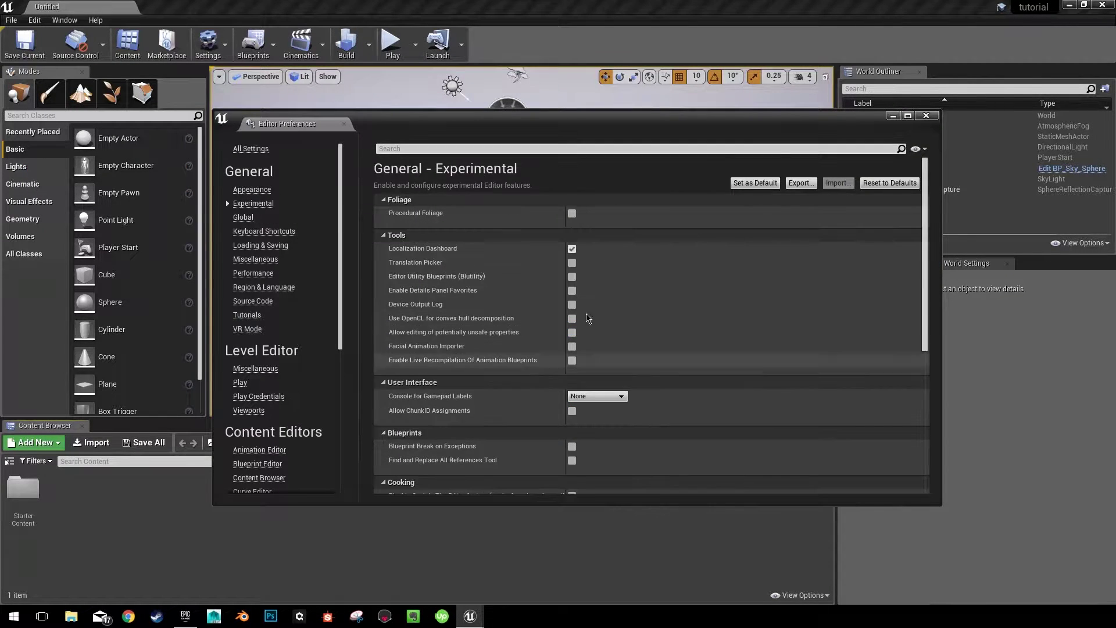
pyautogui.scroll(-10, 598, 303)
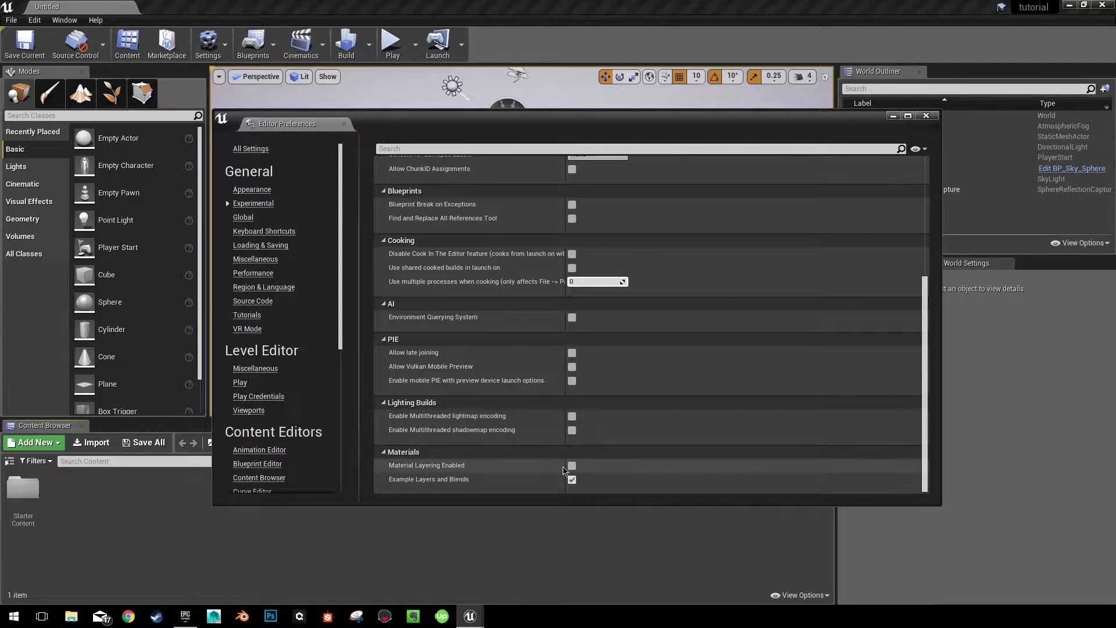
pyautogui.click(571, 465)
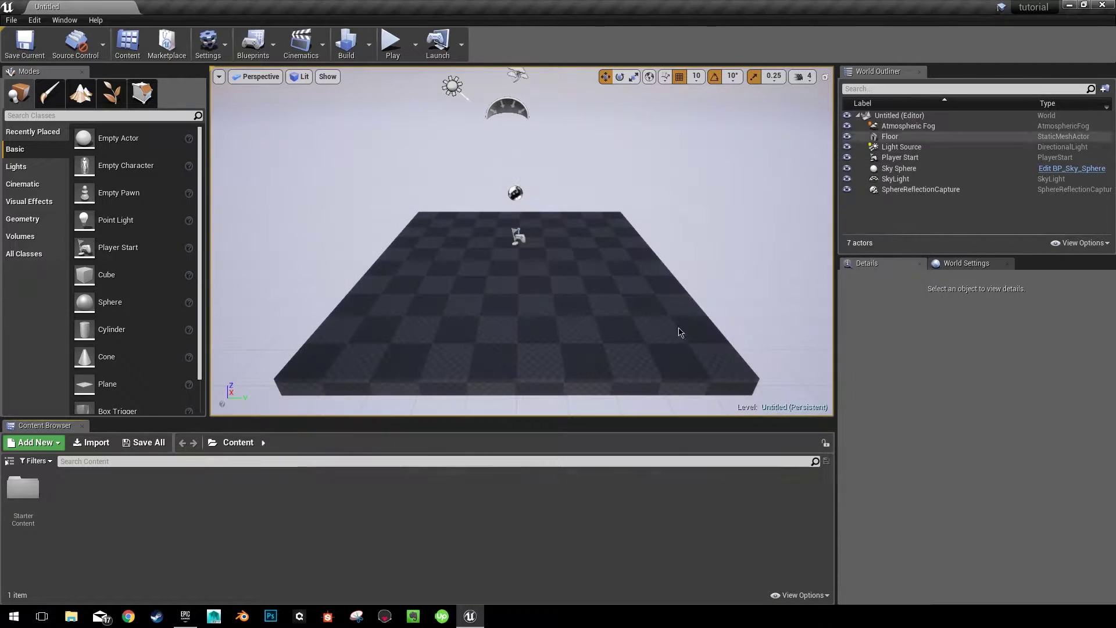
pyautogui.click(925, 115)
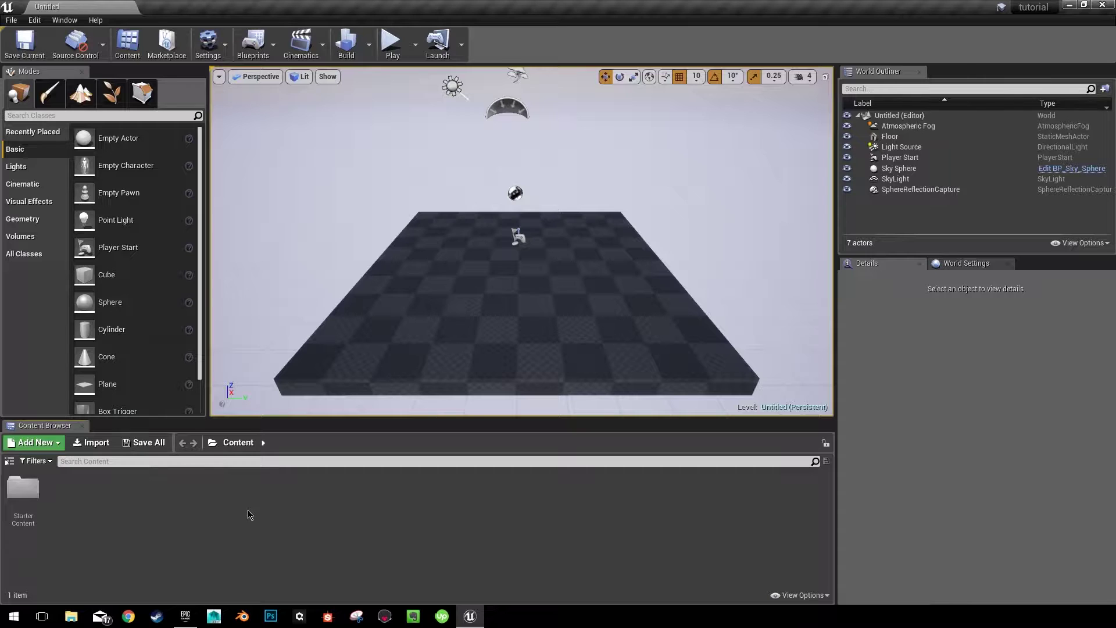
# - Create a new folder named materials in the Content Browser
pyautogui.rightClick(185, 530)
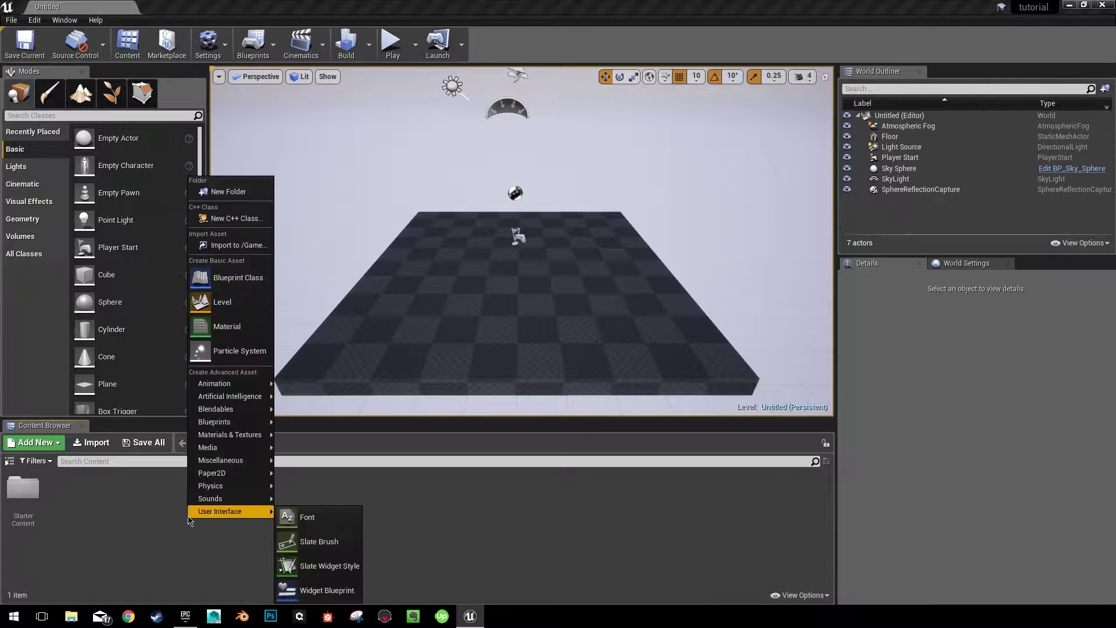
pyautogui.click(239, 192)
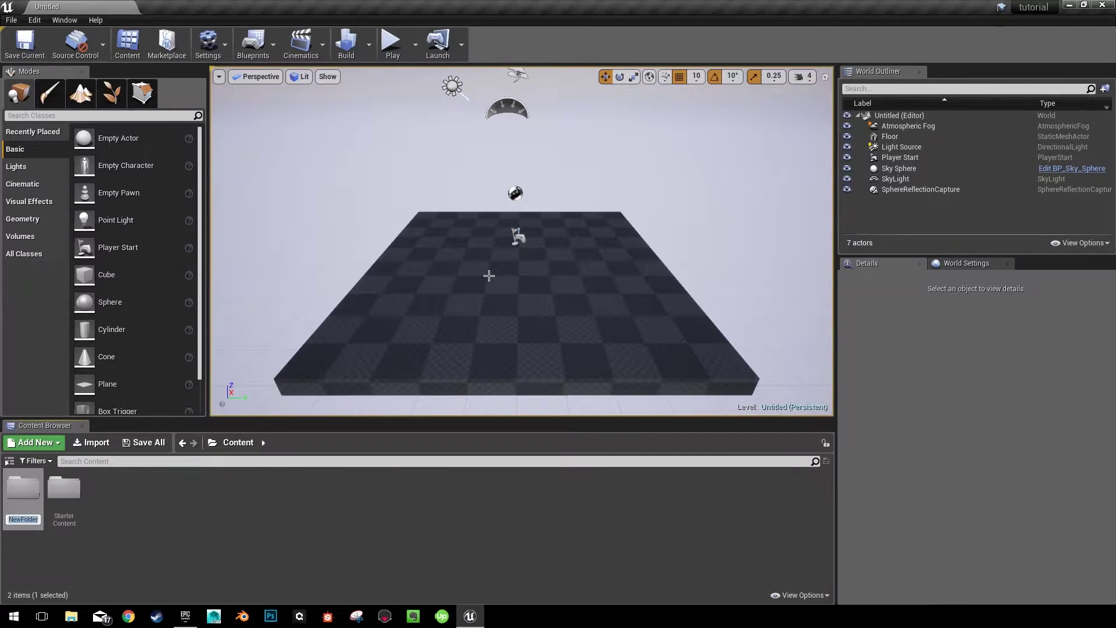
pyautogui.write('materials')
pyautogui.press('Return')
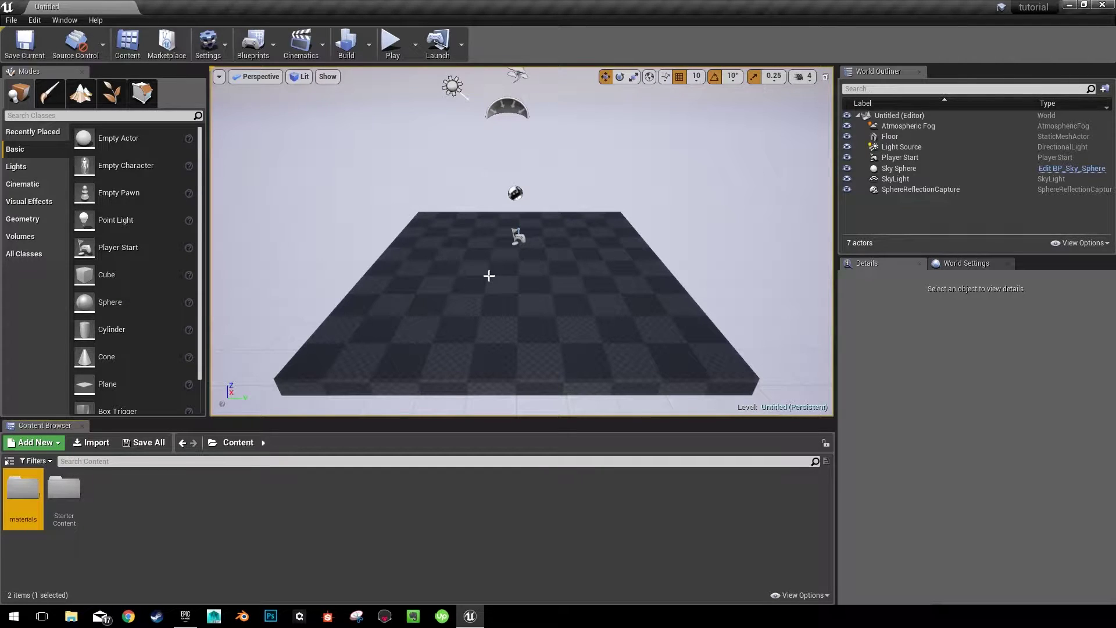
# - Open the materials folder and bring up the Materials & Textures asset list
pyautogui.doubleClick(23, 491)
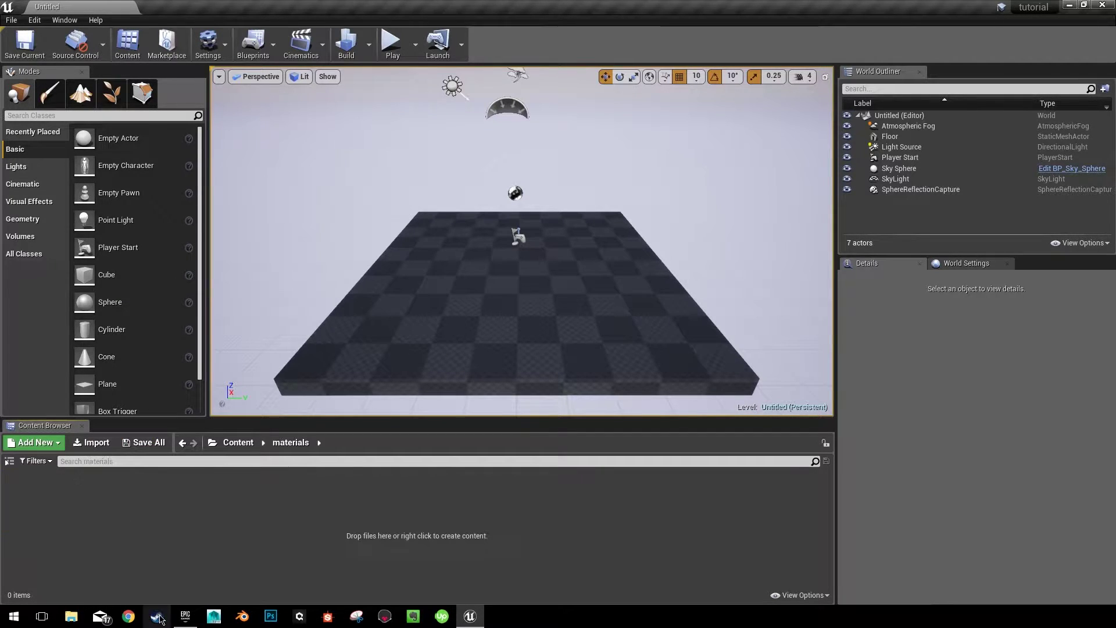
pyautogui.rightClick(198, 548)
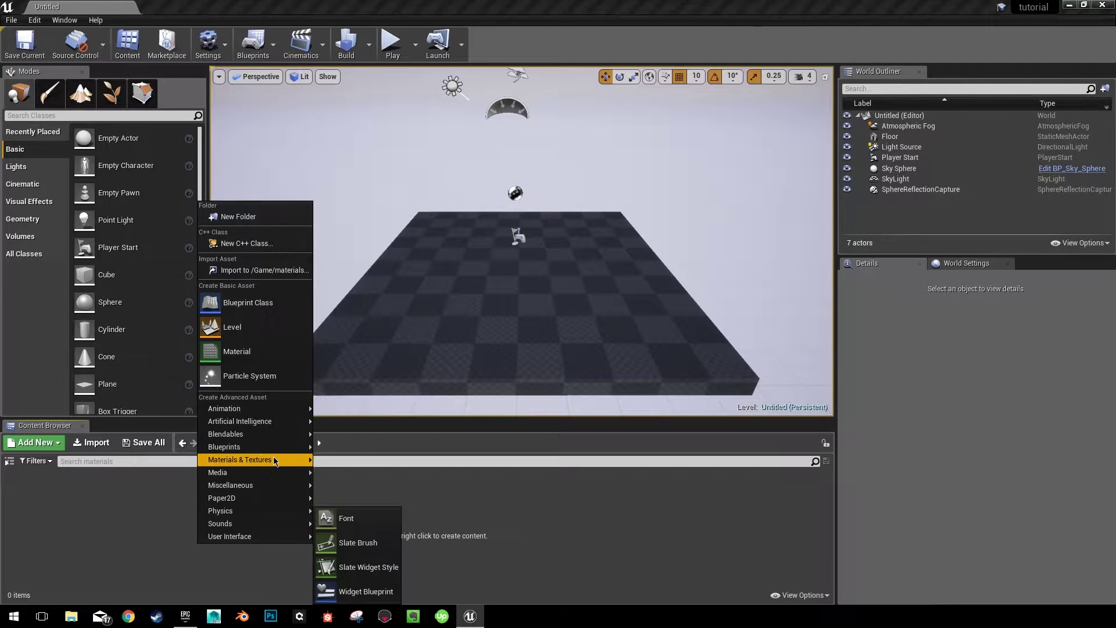
pyautogui.moveTo(274, 458)
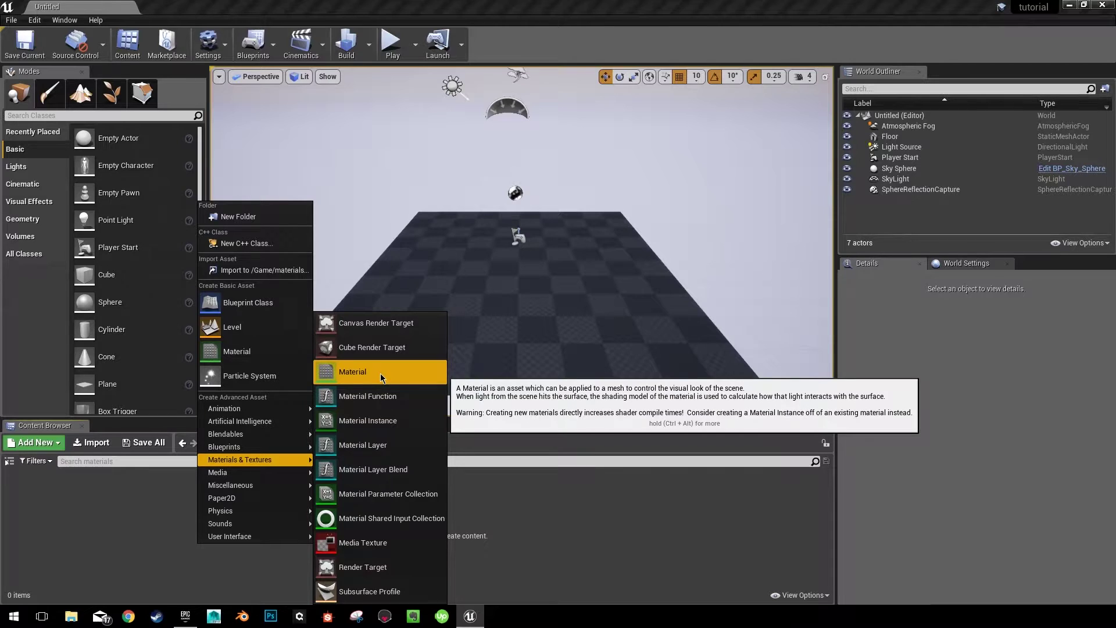
# - Create a Material Layer named redLayer and add a BaseColor entry to SetMaterialAttributes
pyautogui.click(399, 452)
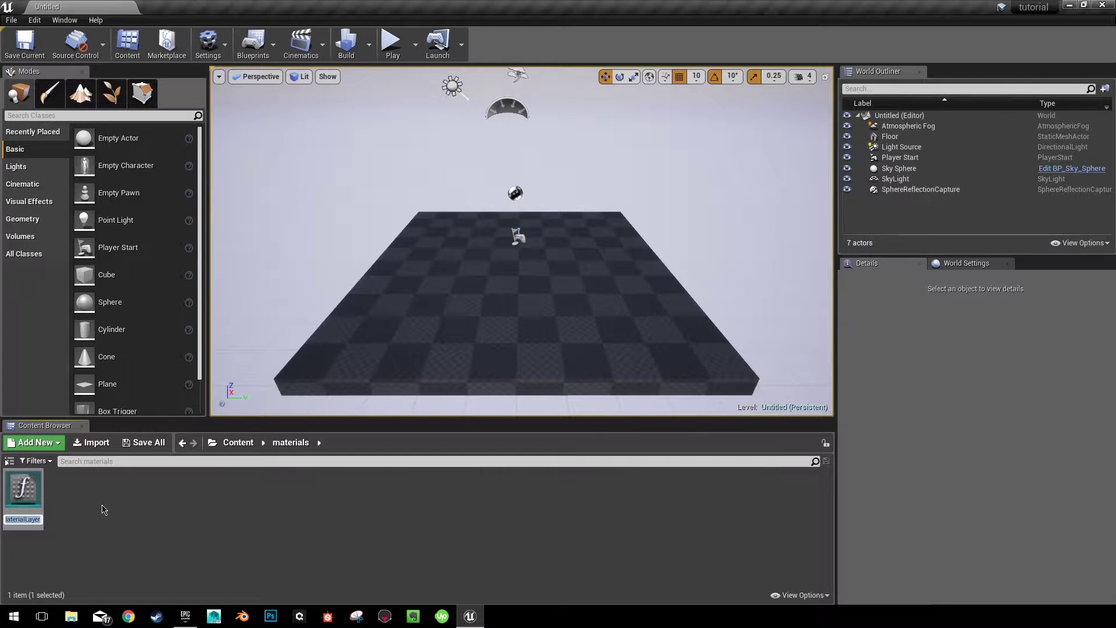
pyautogui.write('redLayer')
pyautogui.press('Return')
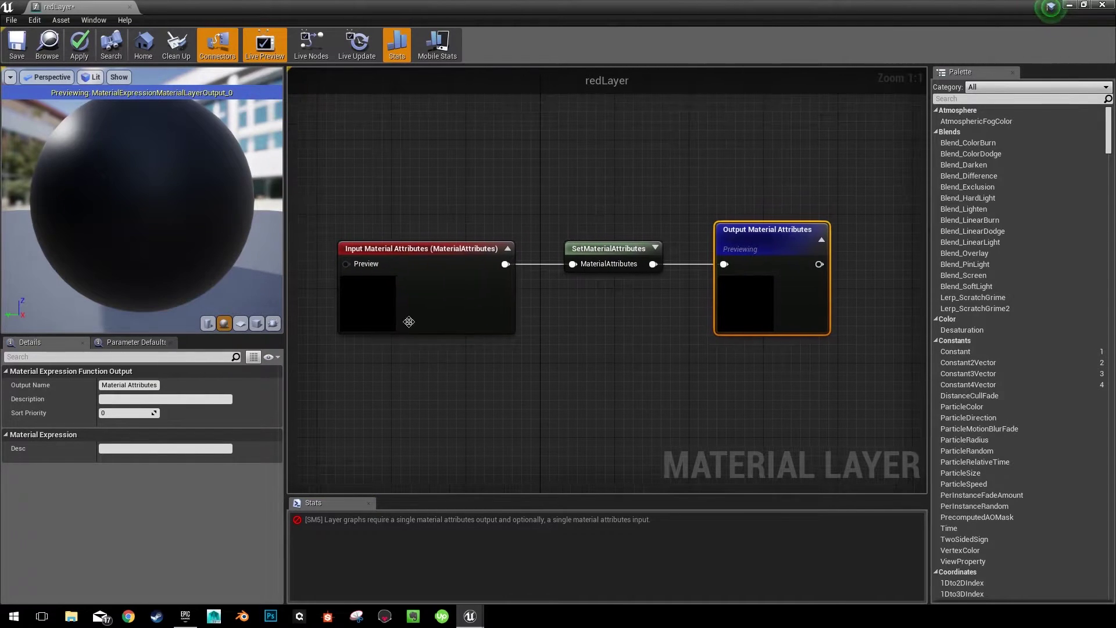
pyautogui.moveTo(404, 304); pyautogui.dragTo(367, 246)
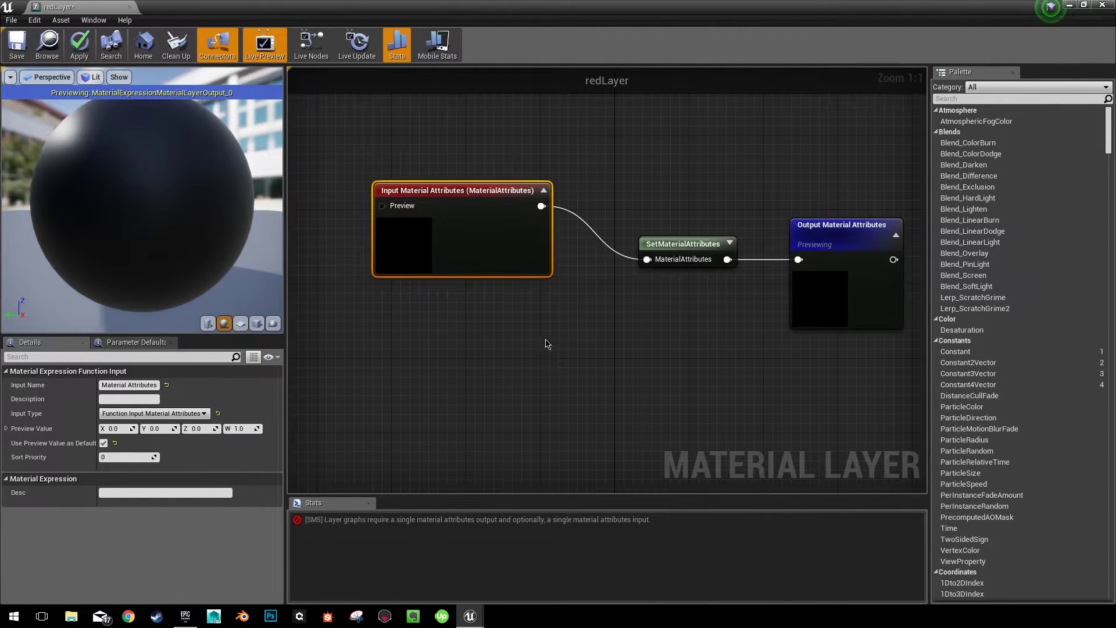
pyautogui.click(669, 245)
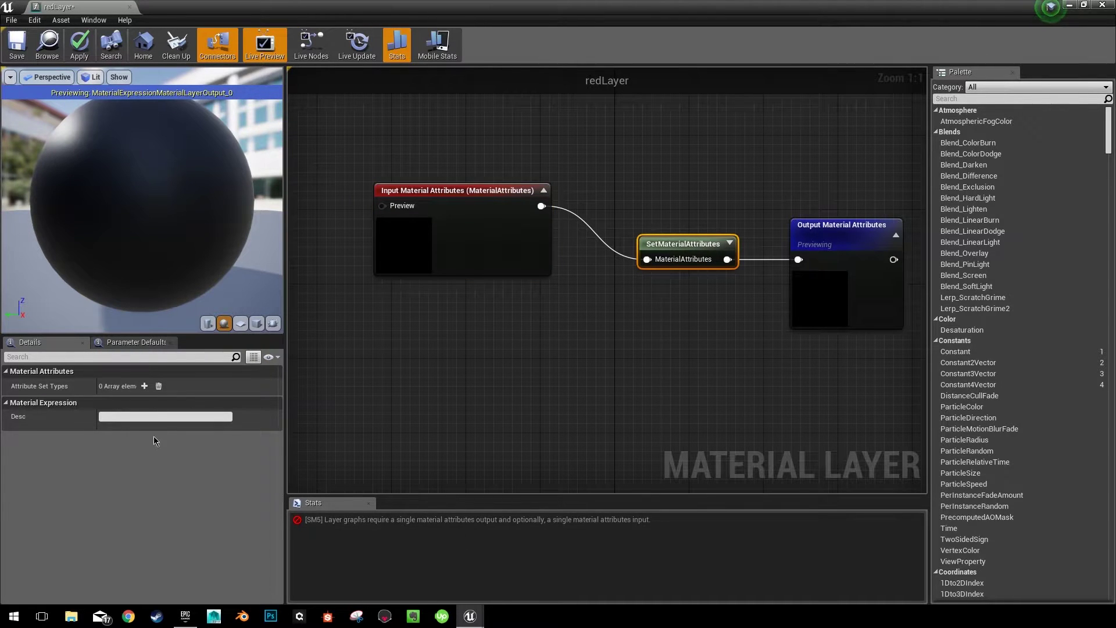
pyautogui.click(144, 386)
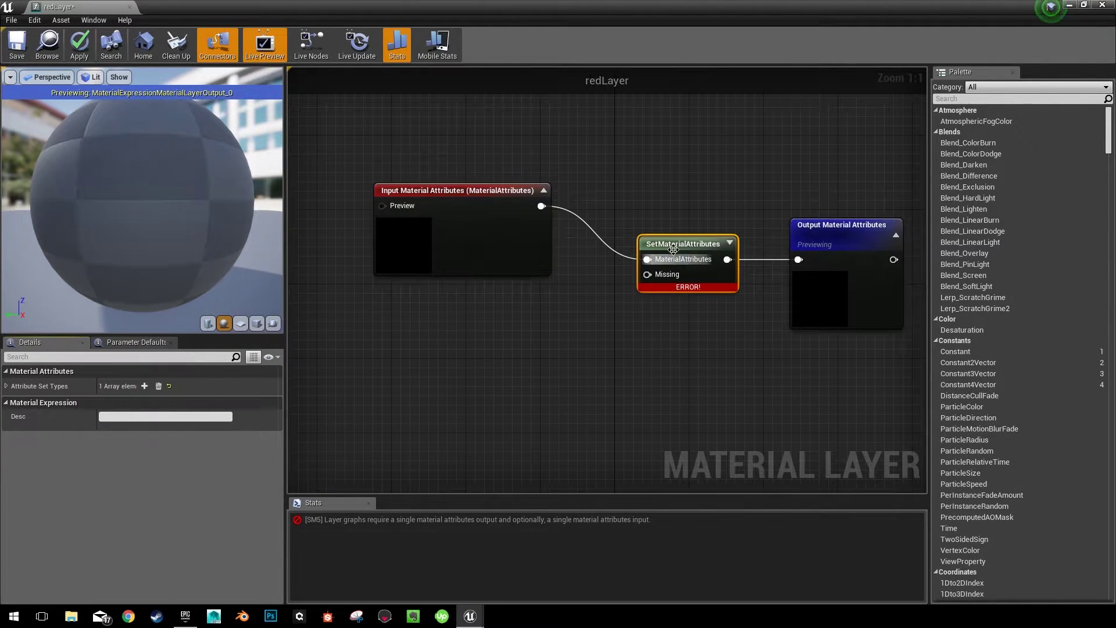
pyautogui.click(7, 387)
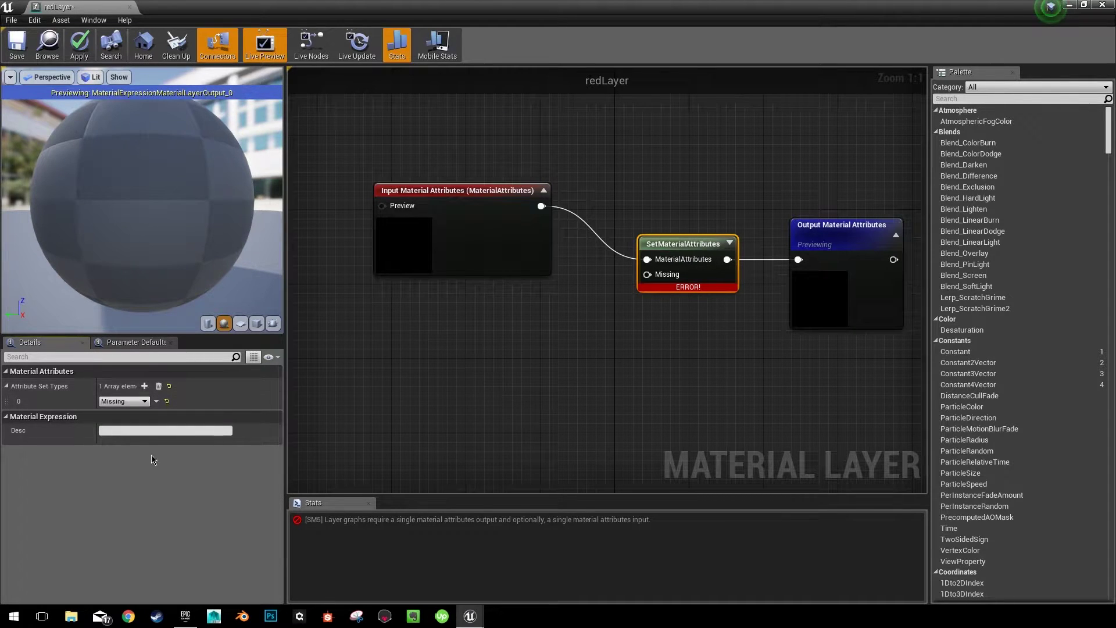
pyautogui.click(132, 404)
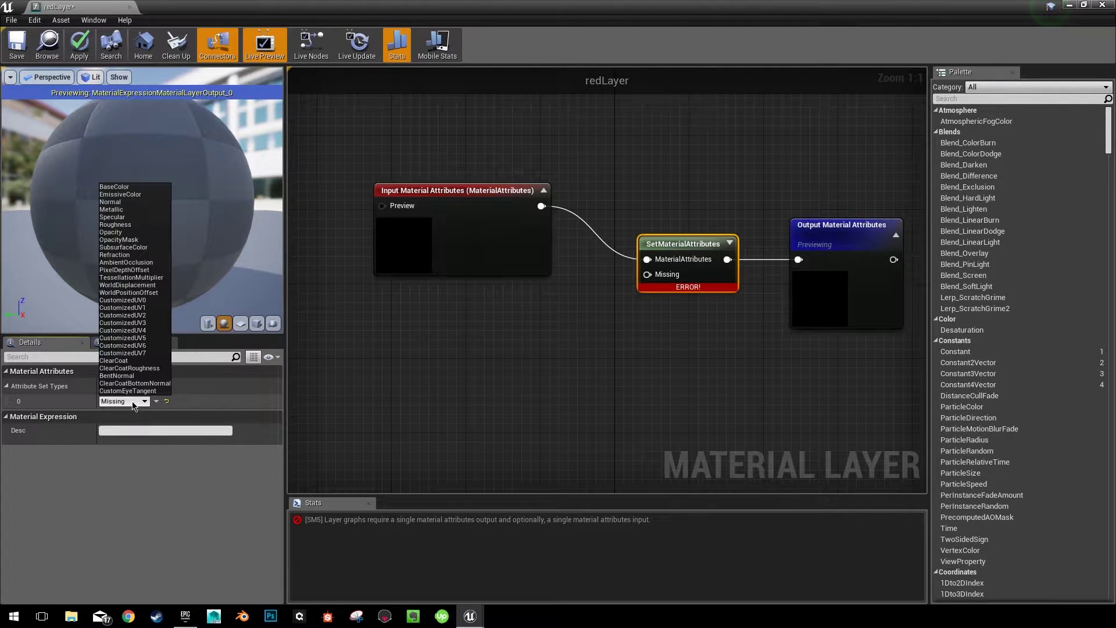
pyautogui.click(133, 187)
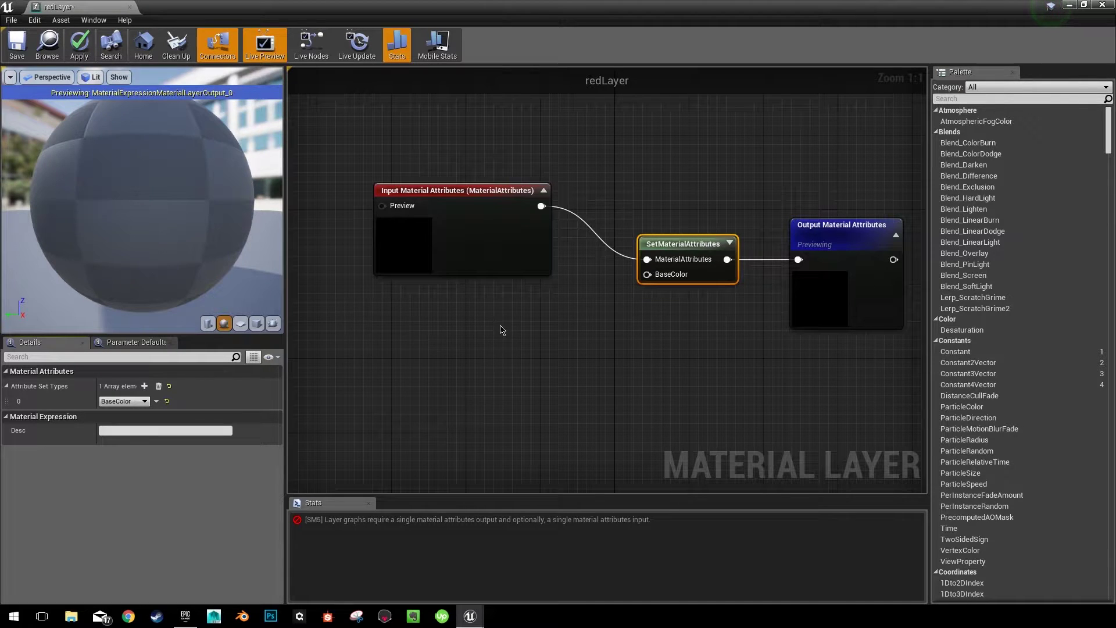
# - Wire a red 1,0,0 Constant3Vector into BaseColor, then apply, save and close redLayer
pyautogui.click(535, 326)
pyautogui.doubleClick(568, 366)
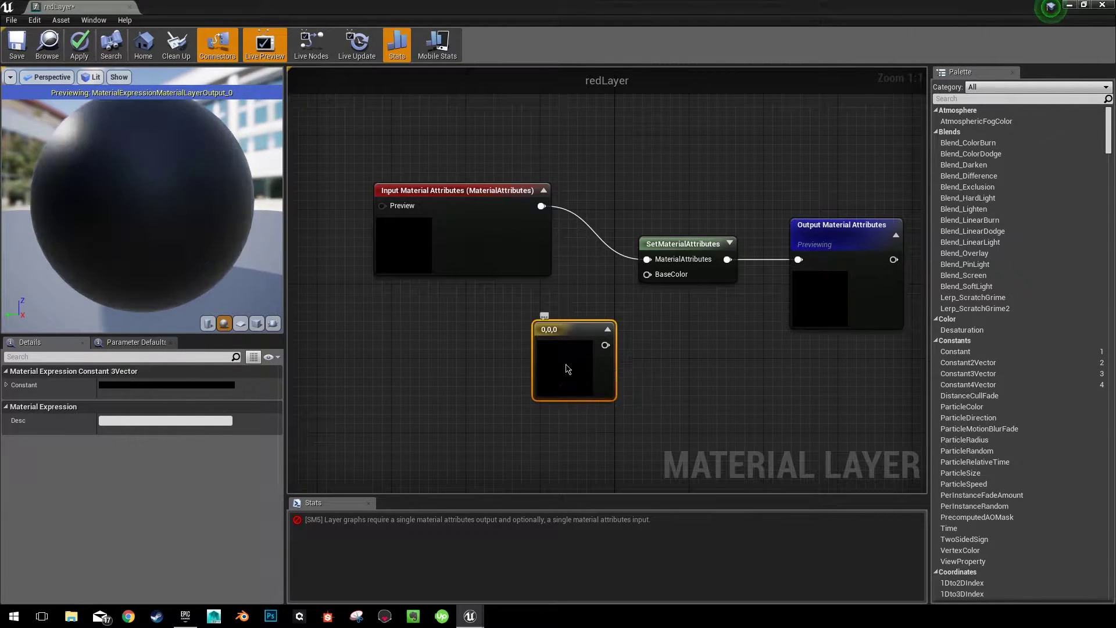
pyautogui.click(611, 473)
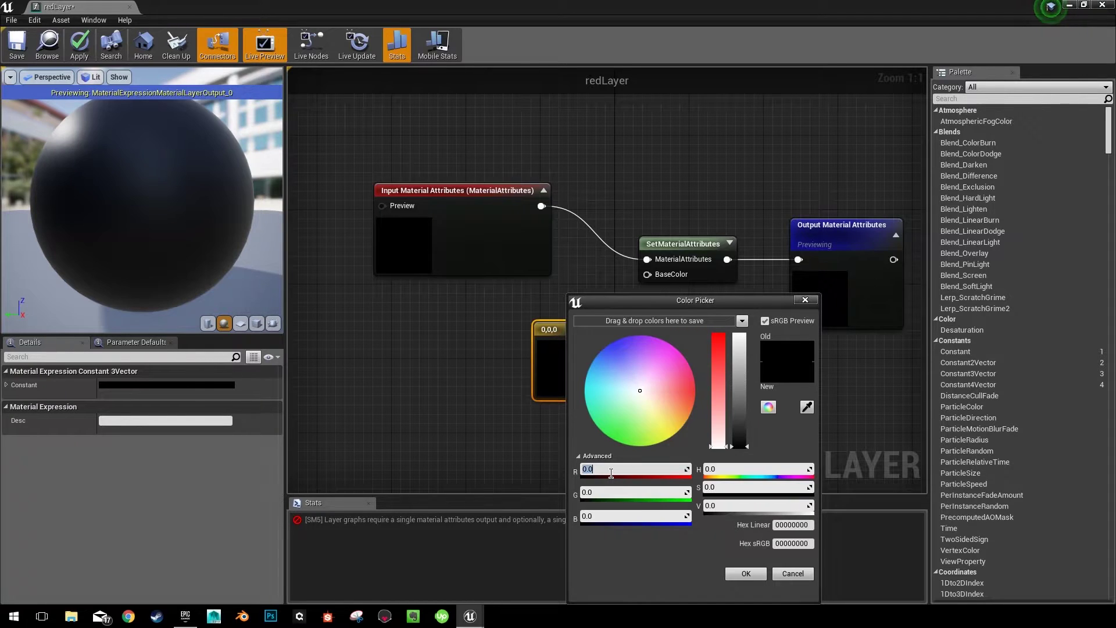
pyautogui.write('1')
pyautogui.press('Return')
pyautogui.click(745, 573)
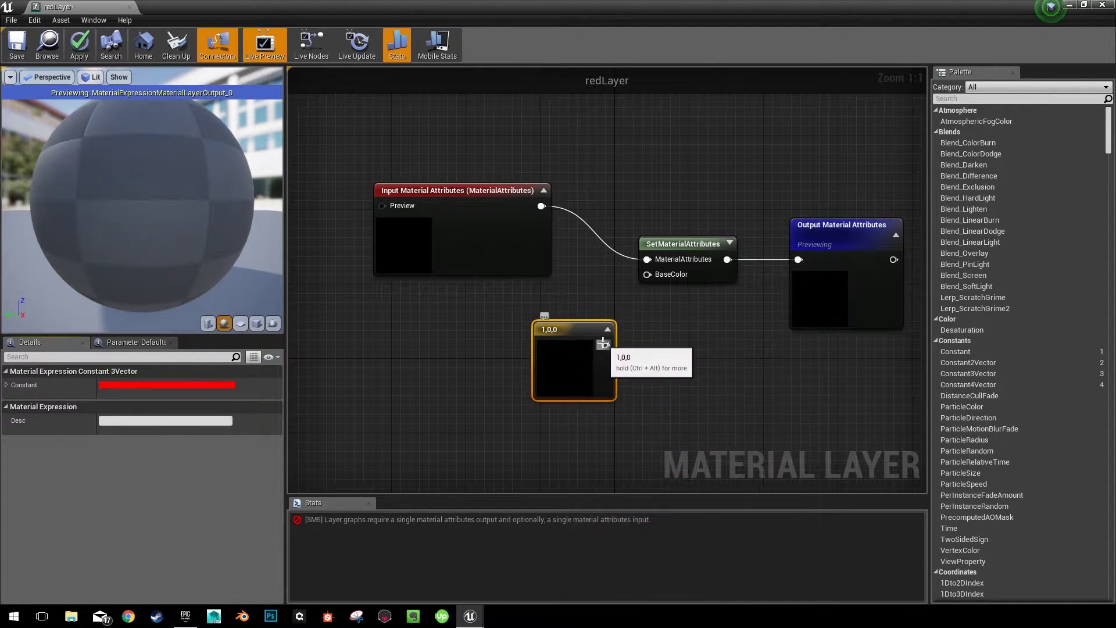
pyautogui.moveTo(603, 343); pyautogui.dragTo(647, 274)
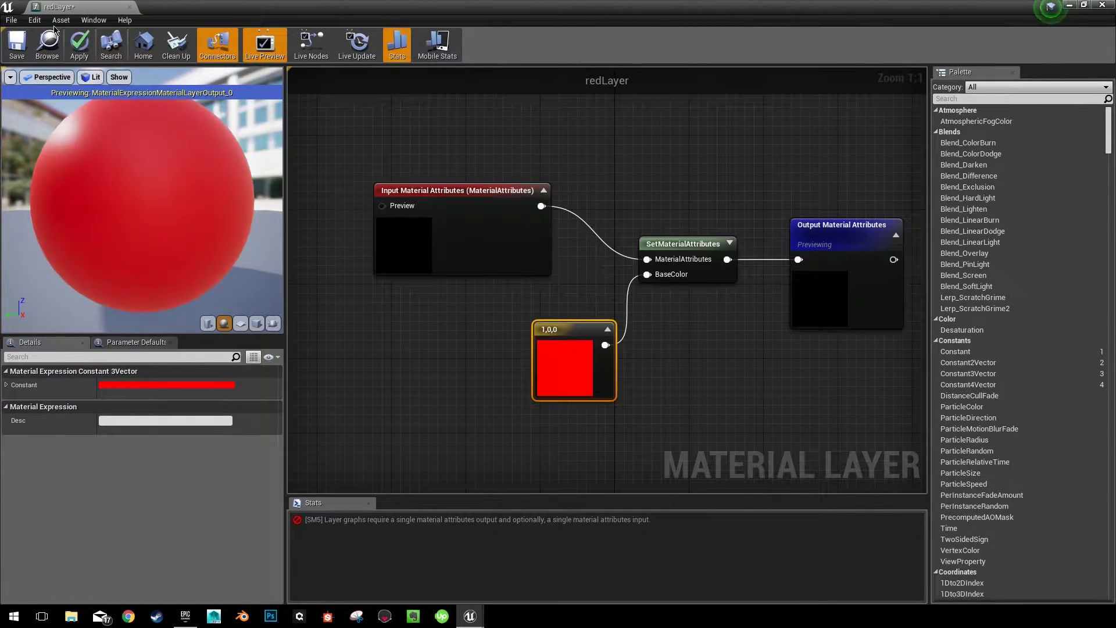
pyautogui.click(80, 47)
pyautogui.click(18, 53)
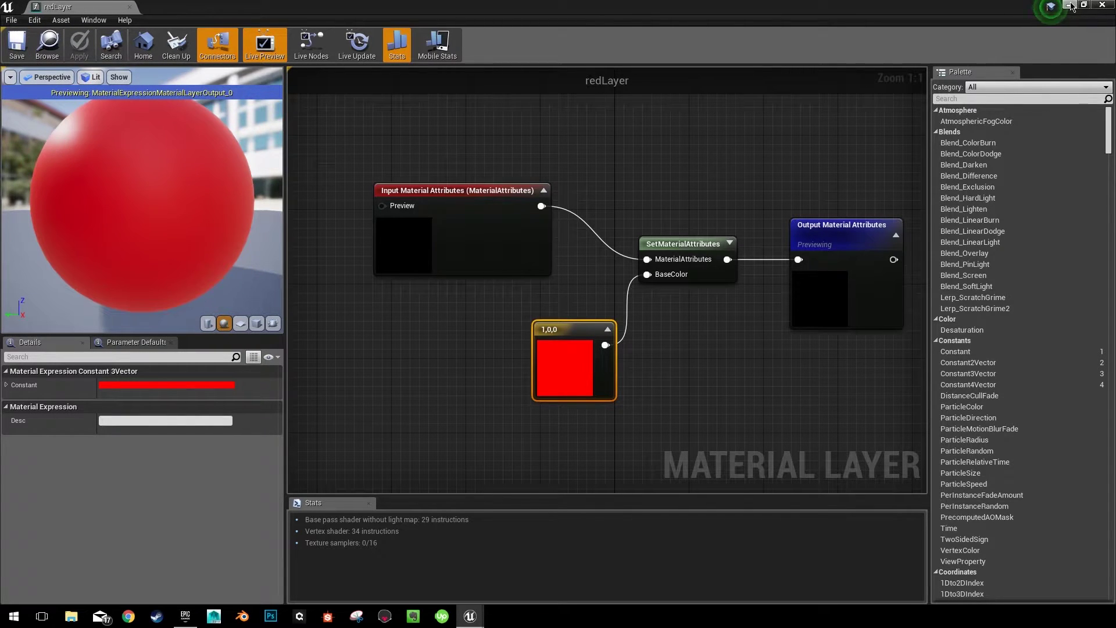
pyautogui.click(1102, 5)
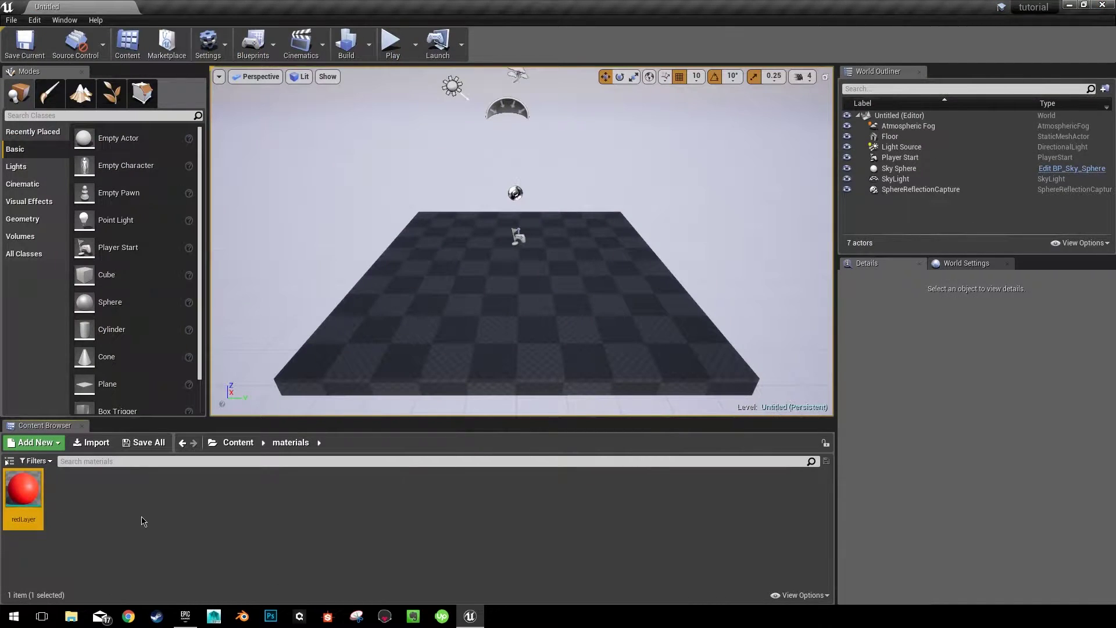
# - Duplicate redLayer as greenLayer
pyautogui.click(68, 570)
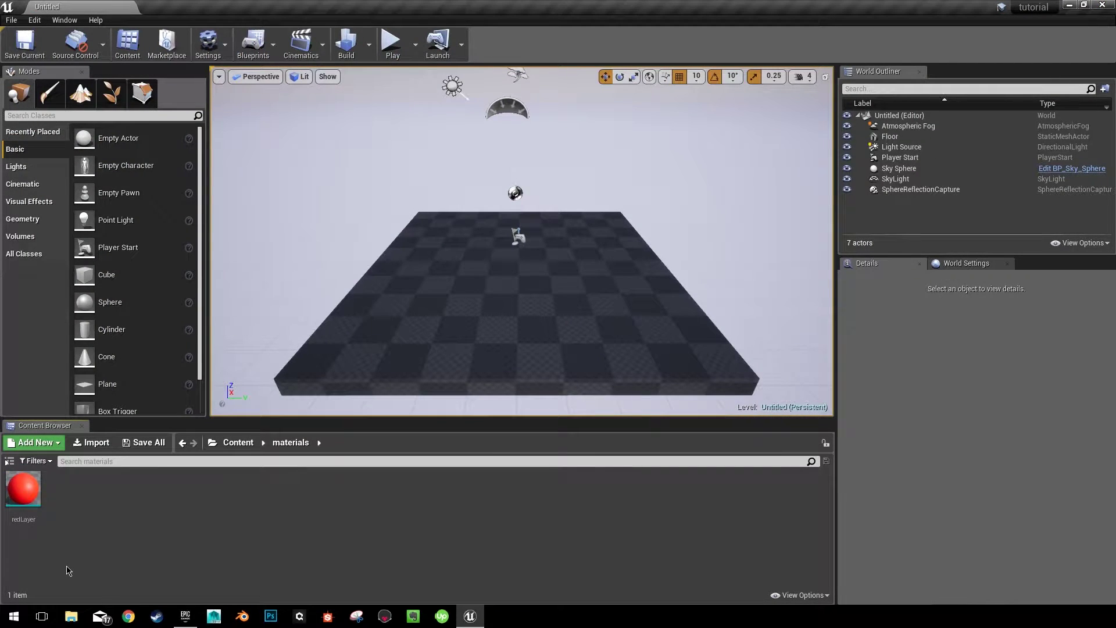
pyautogui.click(45, 509)
pyautogui.rightClick(30, 494)
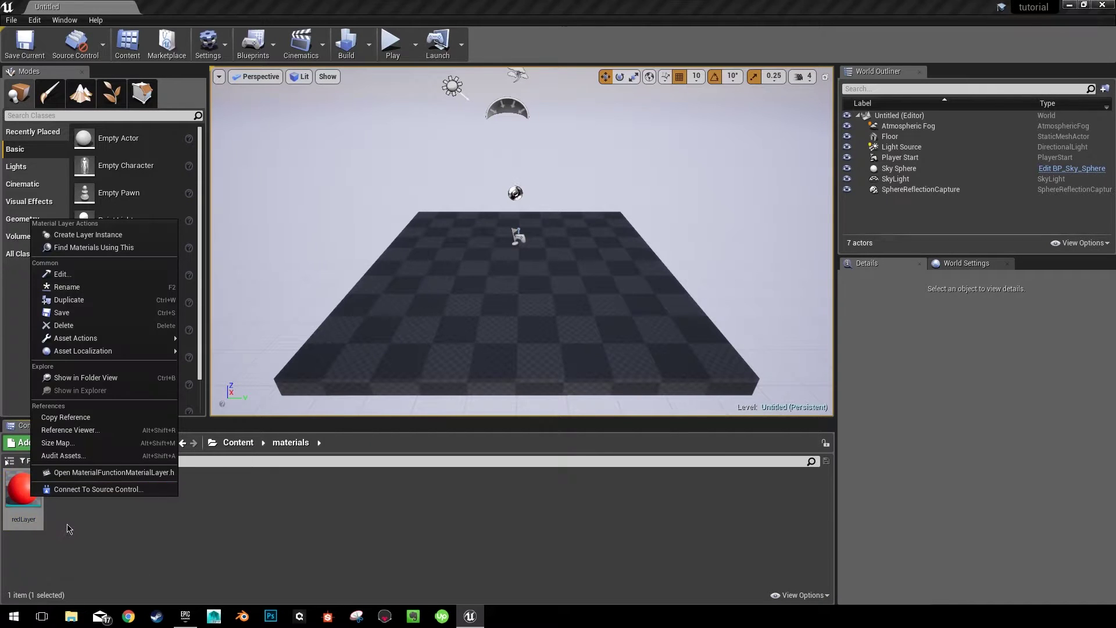
pyautogui.click(92, 303)
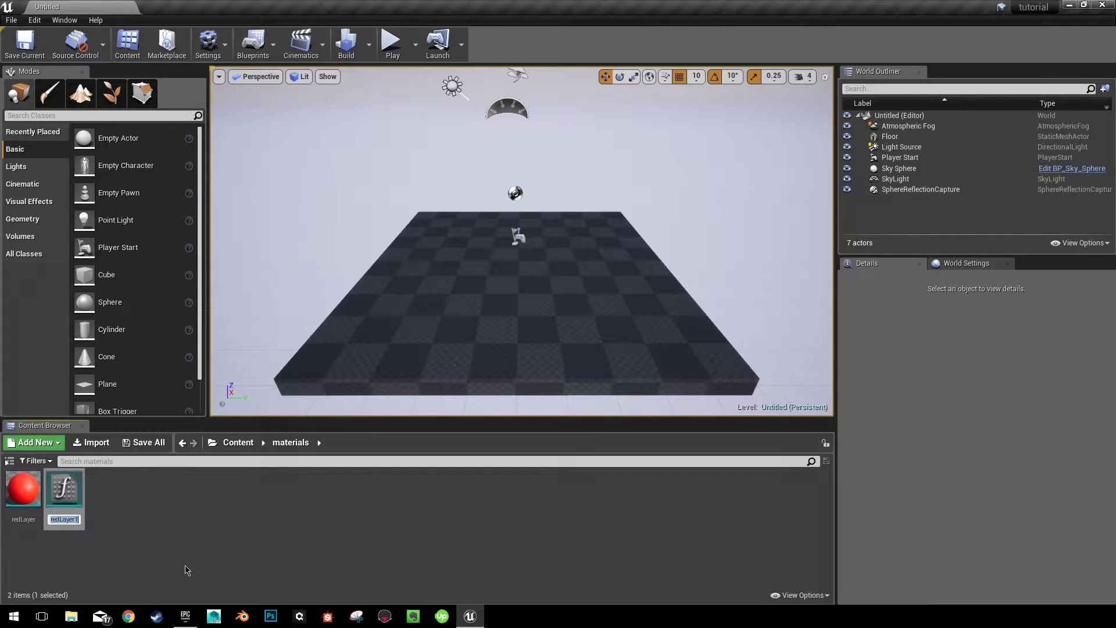
pyautogui.write('greenLayer')
pyautogui.press('Return')
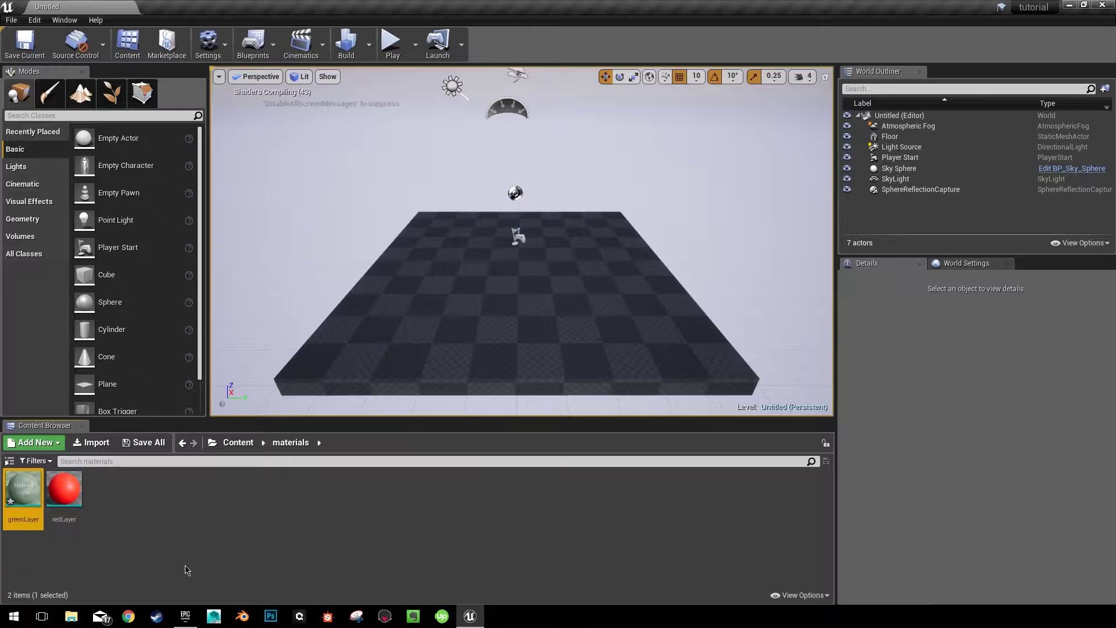
# - Duplicate greenLayer as blackLayer
pyautogui.rightClick(37, 496)
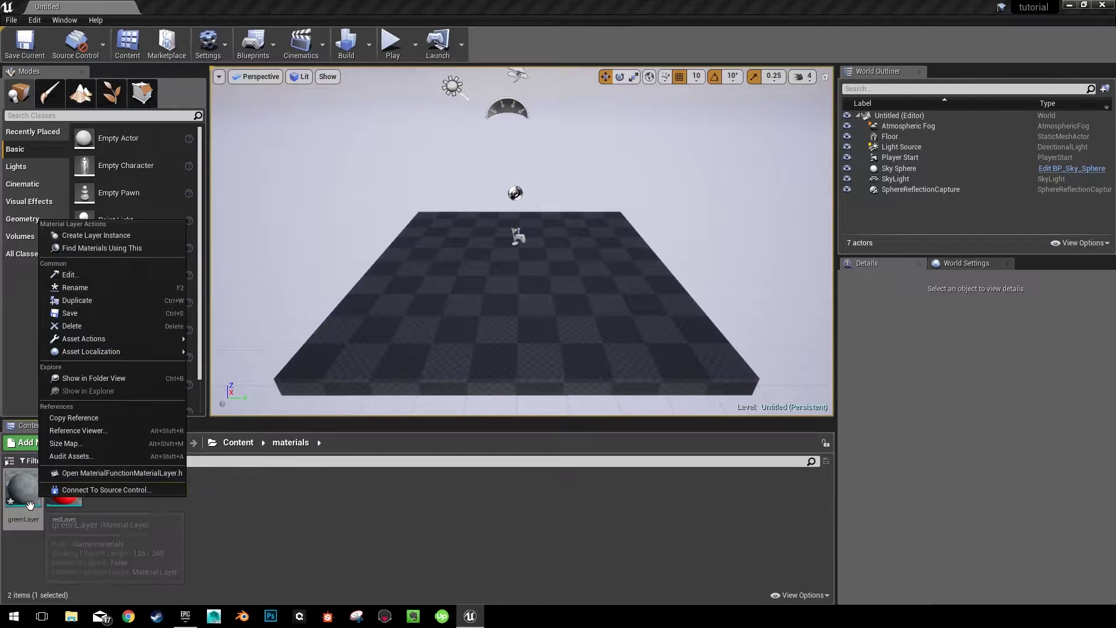
pyautogui.click(115, 297)
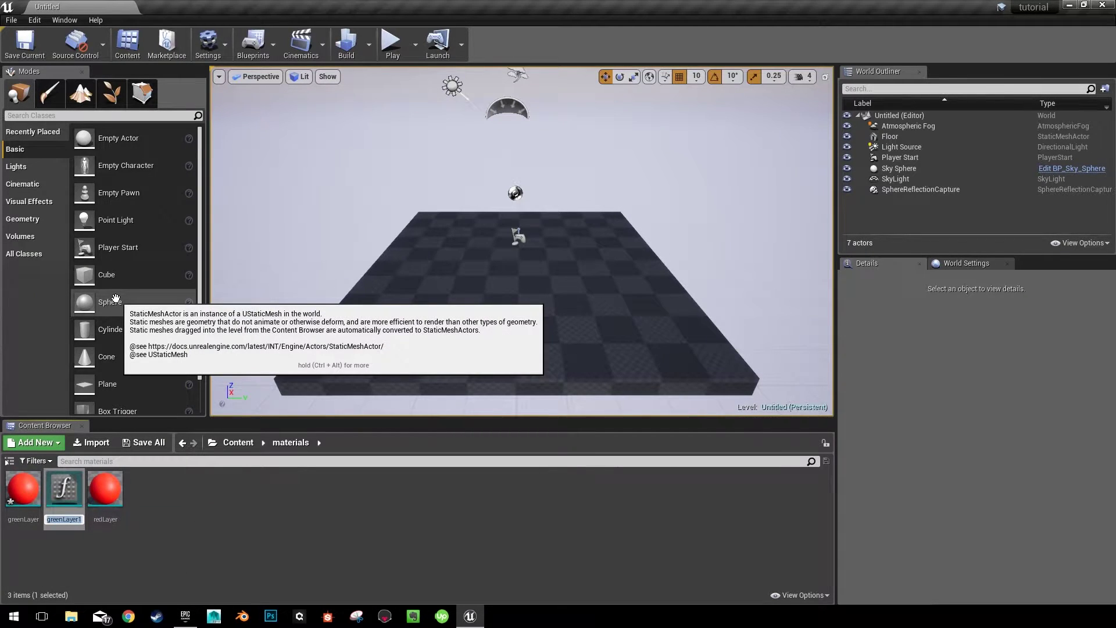
pyautogui.write('bla')
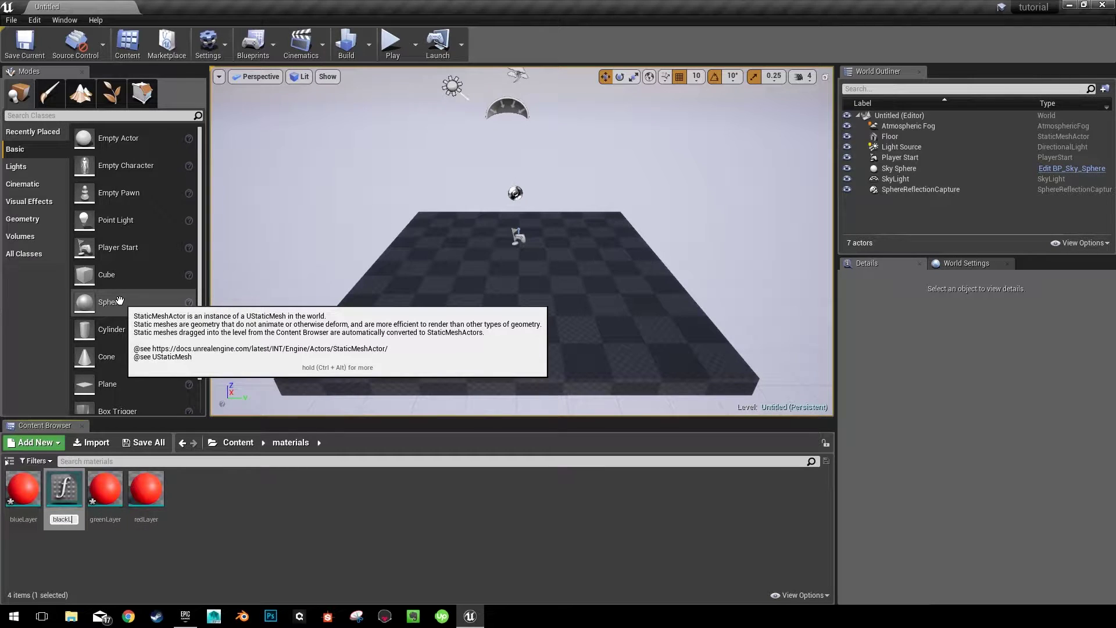
pyautogui.write('yer')
pyautogui.press('Return')
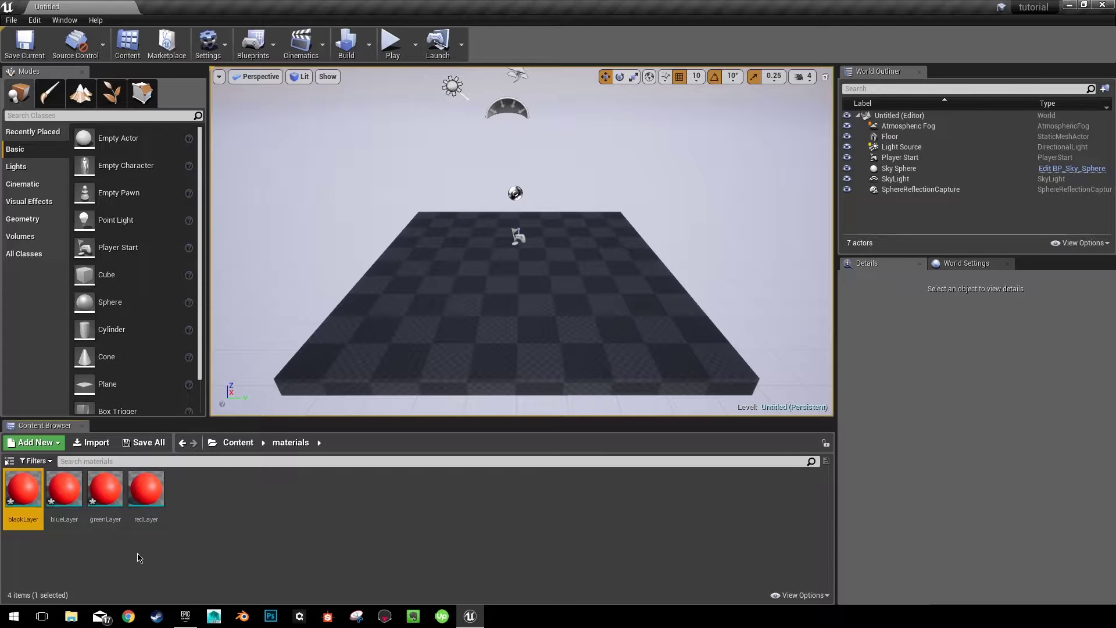
# - In greenLayer, set the constant colour to pure green with G 1 and R 0
pyautogui.doubleClick(105, 493)
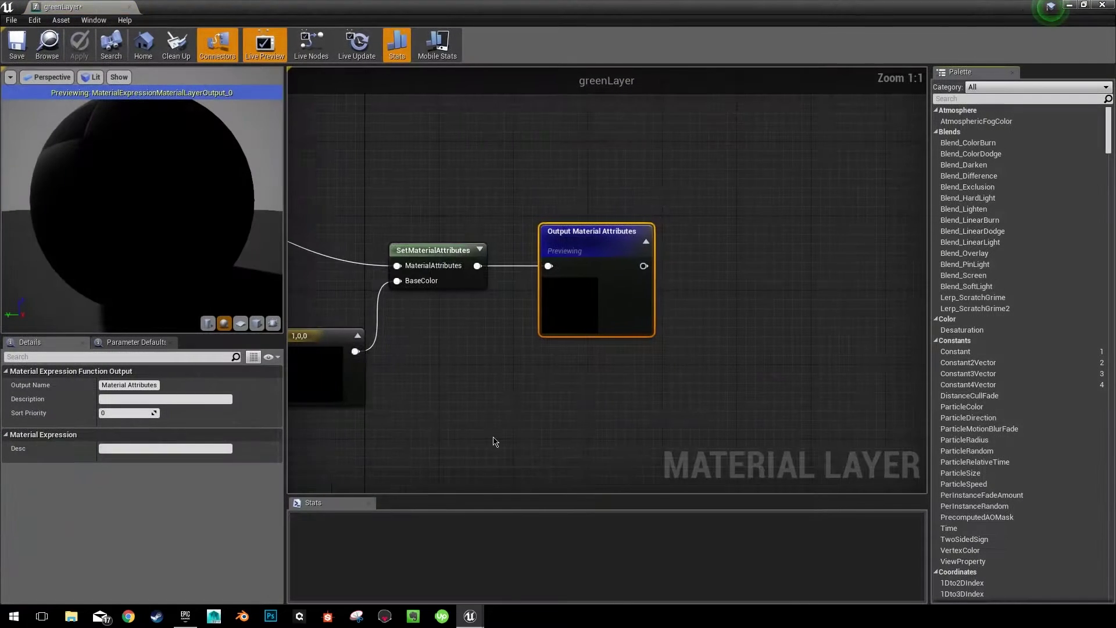
pyautogui.doubleClick(442, 337)
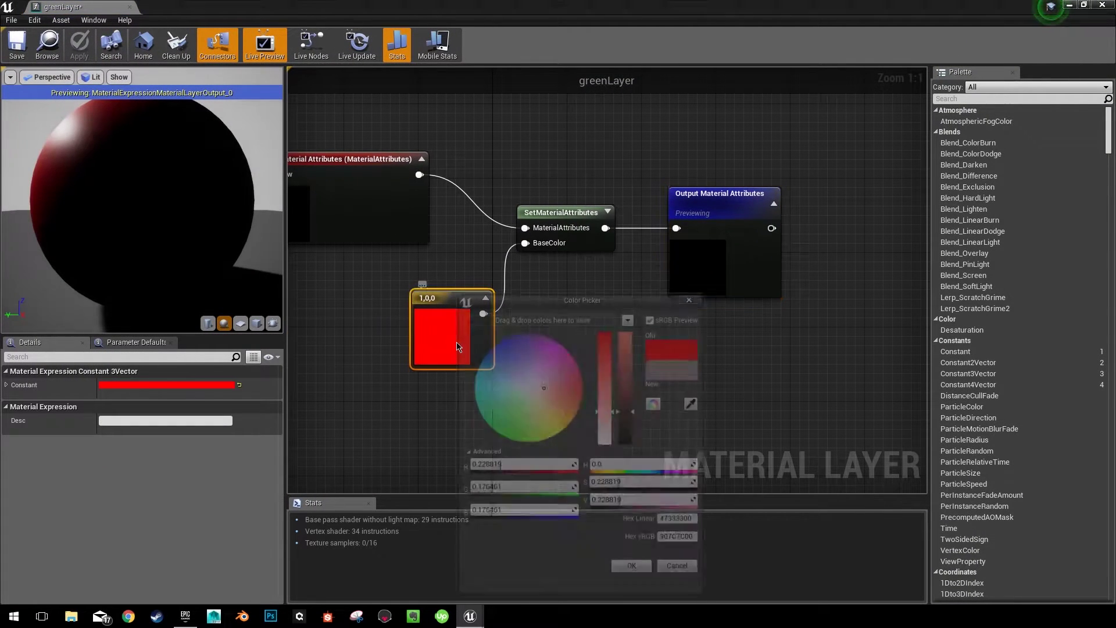
pyautogui.click(494, 492)
pyautogui.write('1')
pyautogui.press('Return')
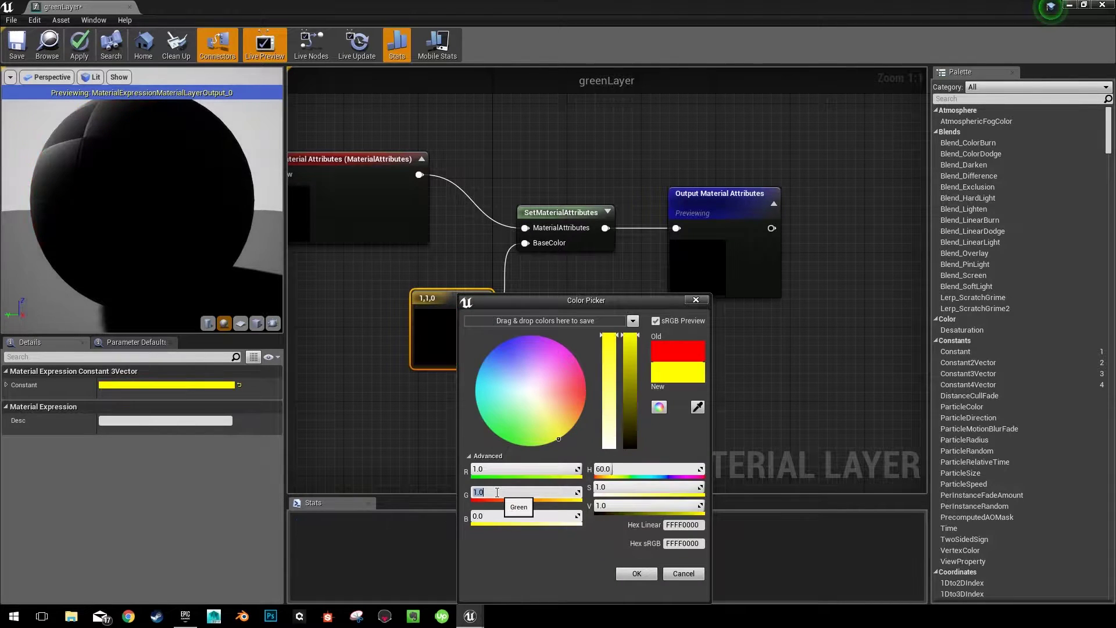
pyautogui.click(508, 468)
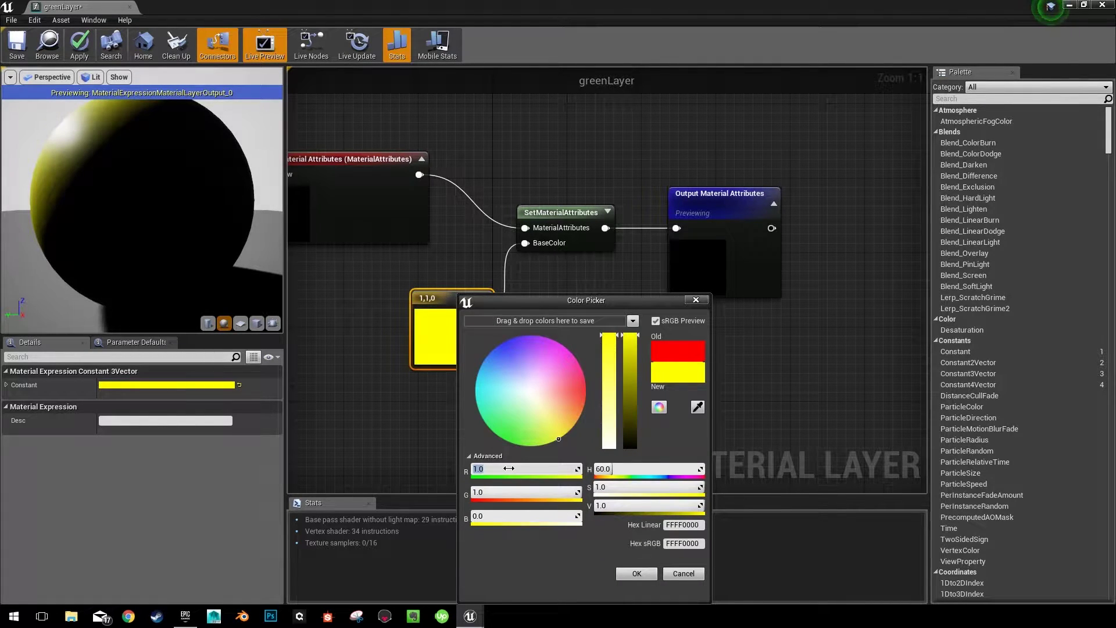
pyautogui.write('0')
pyautogui.press('Return')
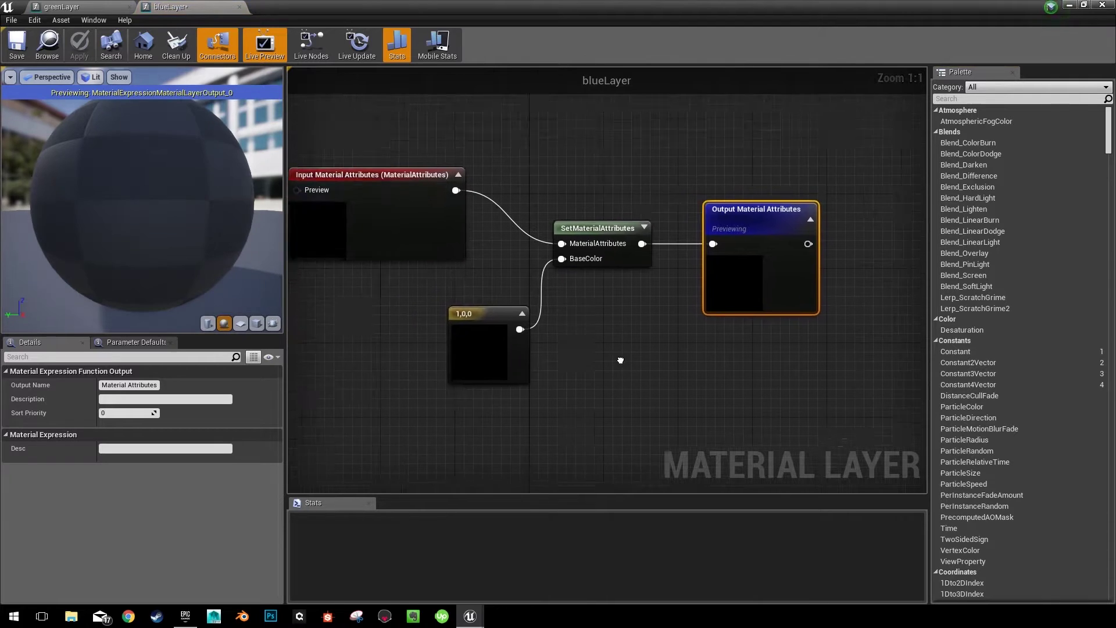
# - Set blueLayer's constant colour to pure blue with R 0 and B 1
pyautogui.click(487, 339)
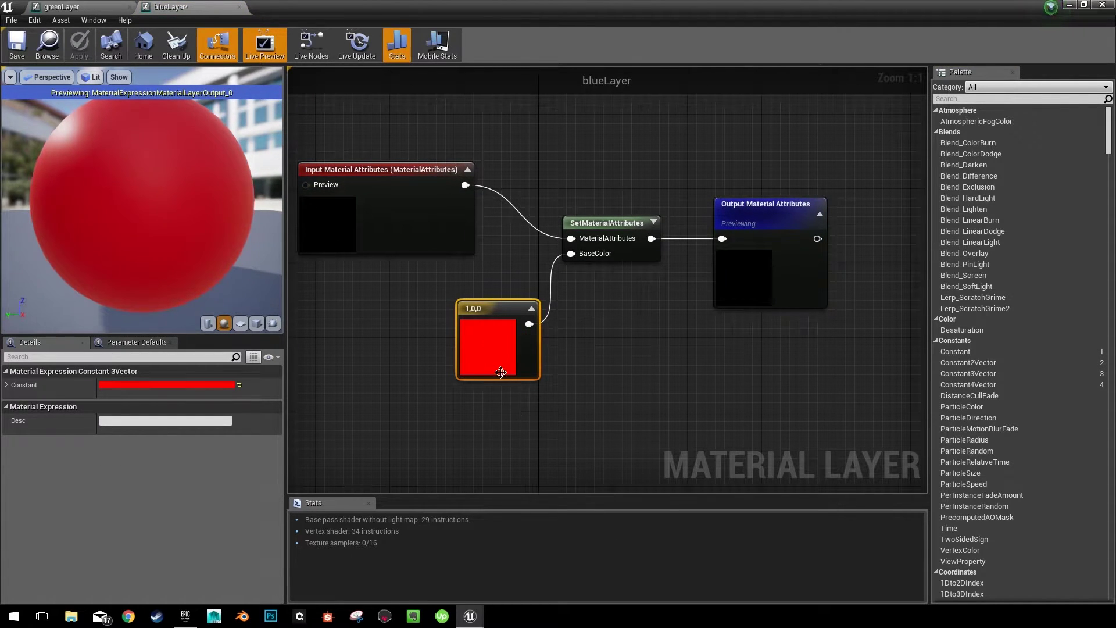
pyautogui.doubleClick(500, 371)
pyautogui.click(562, 468)
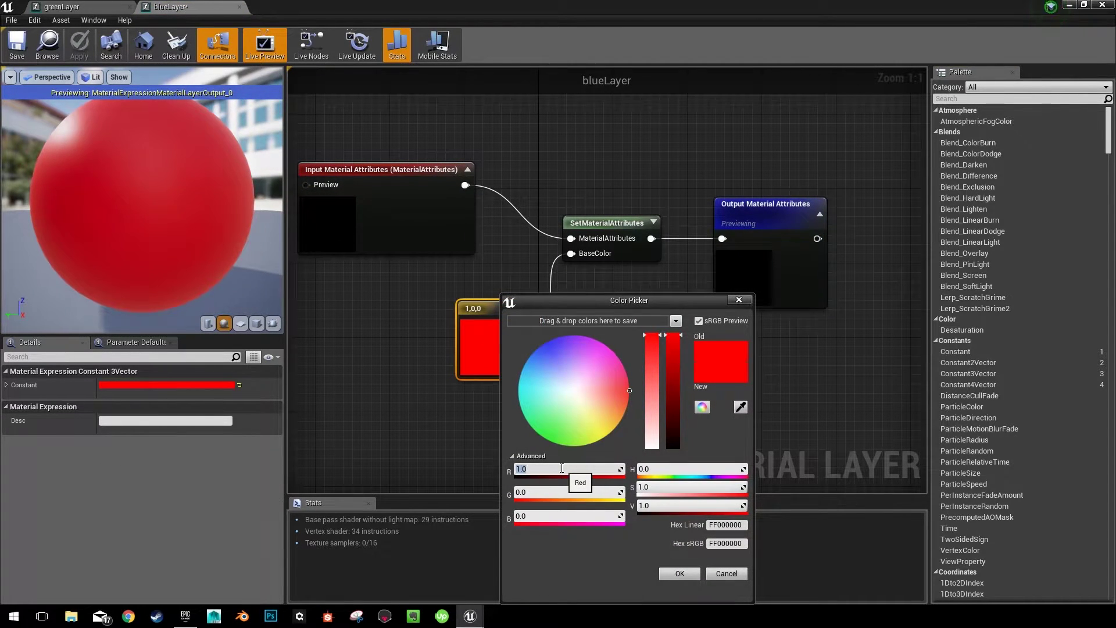
pyautogui.write('0')
pyautogui.press('Return')
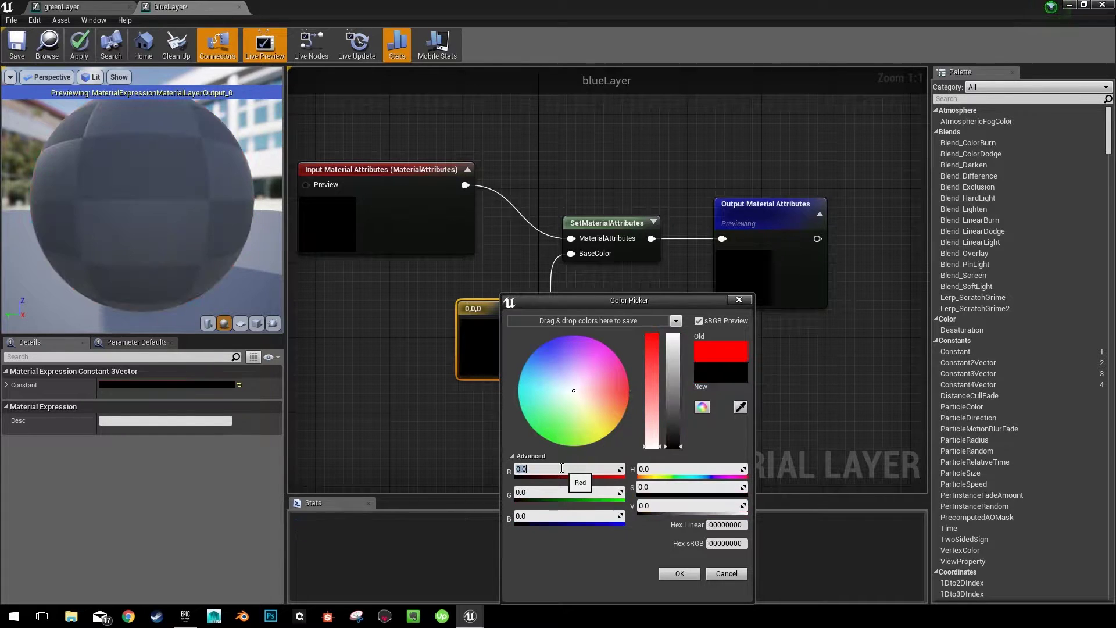
pyautogui.click(537, 514)
pyautogui.write('1')
pyautogui.press('Return')
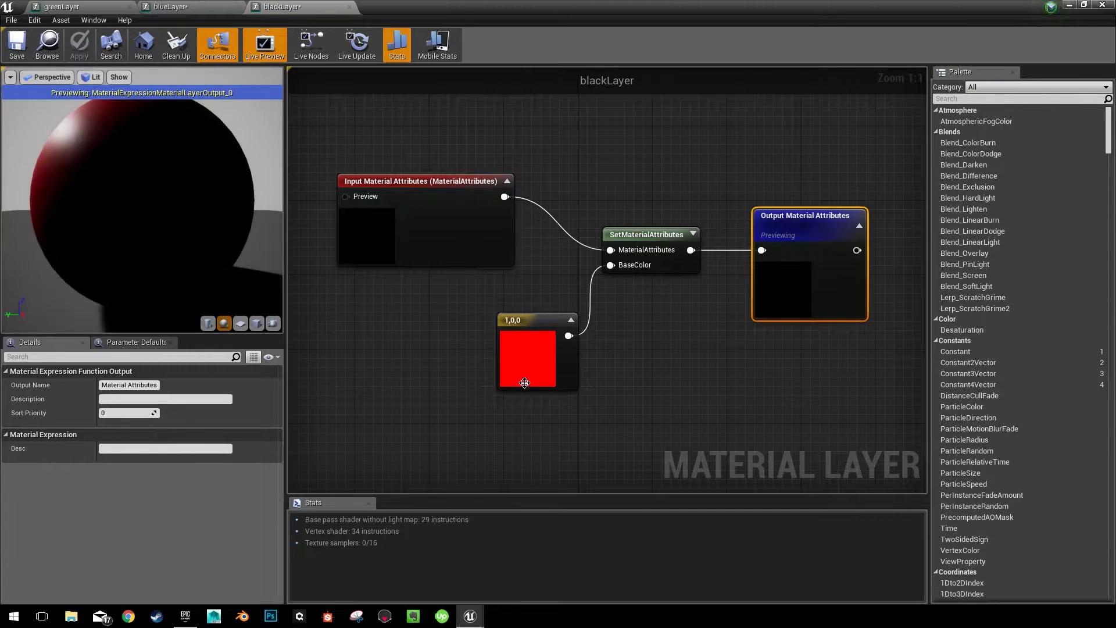
# - Set blackLayer's constant colour to black with R 0 and accept it
pyautogui.doubleClick(534, 358)
pyautogui.click(581, 469)
pyautogui.write('0')
pyautogui.press('Return')
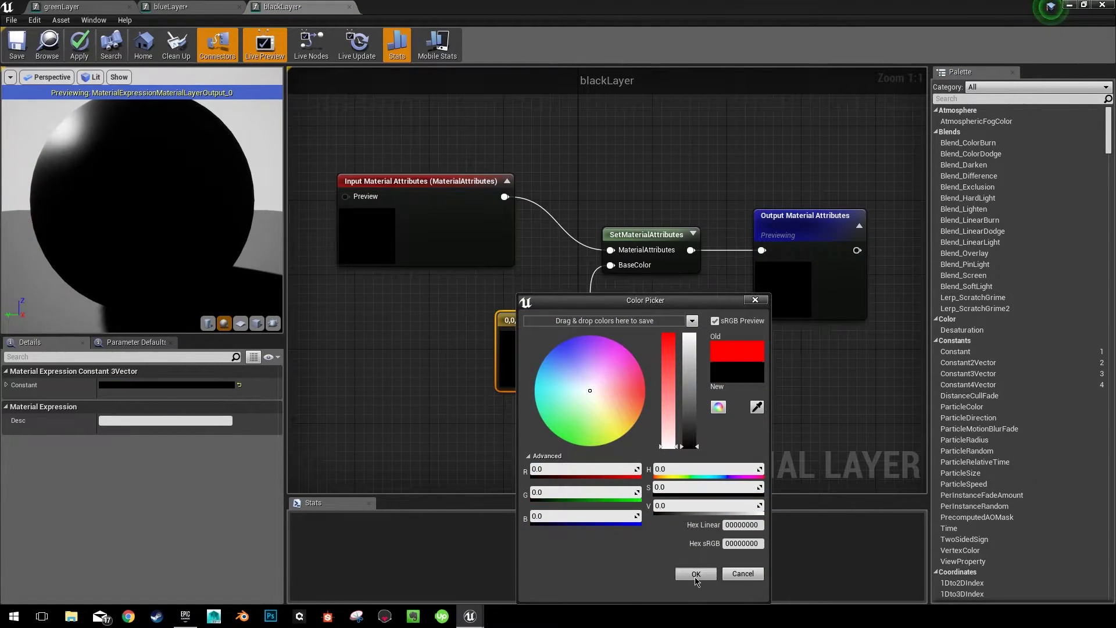
pyautogui.click(696, 573)
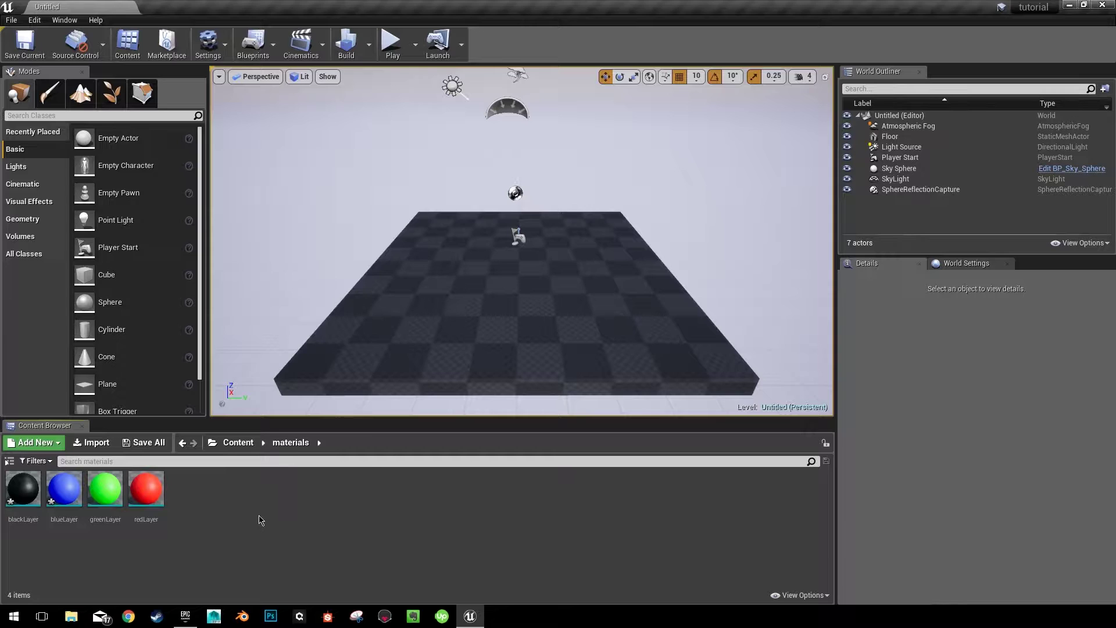
# - Create a new folder named layerColors inside the materials folder
pyautogui.rightClick(259, 518)
pyautogui.click(321, 191)
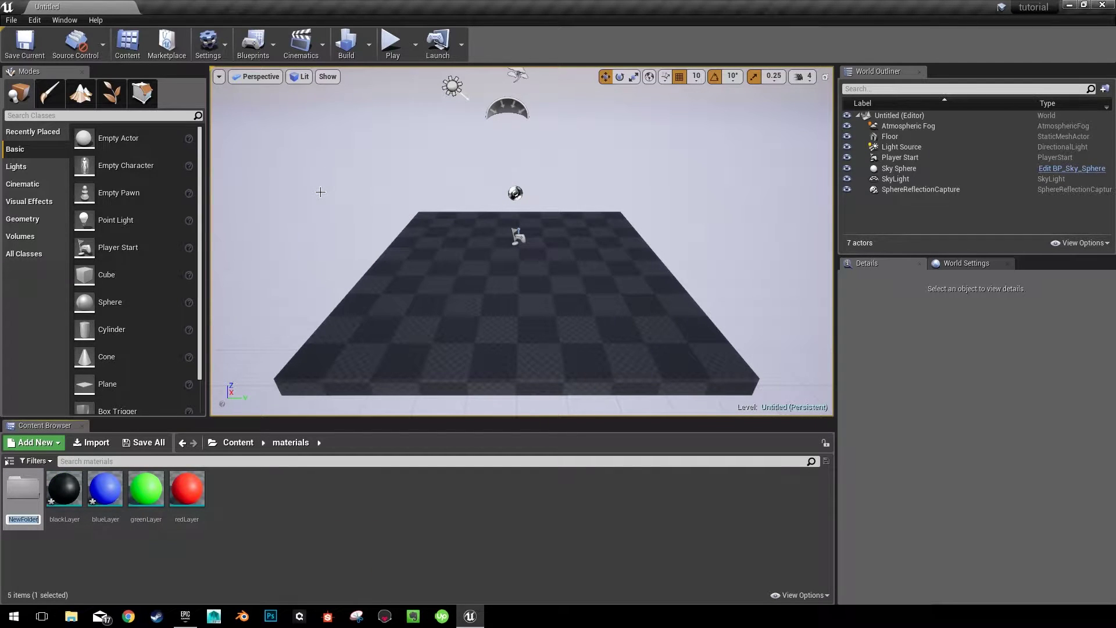
pyautogui.press('BackSpace')
pyautogui.write('layerColors')
pyautogui.press('Return')
# - Create a Material Layer Blend asset named redBlend
pyautogui.rightClick(174, 543)
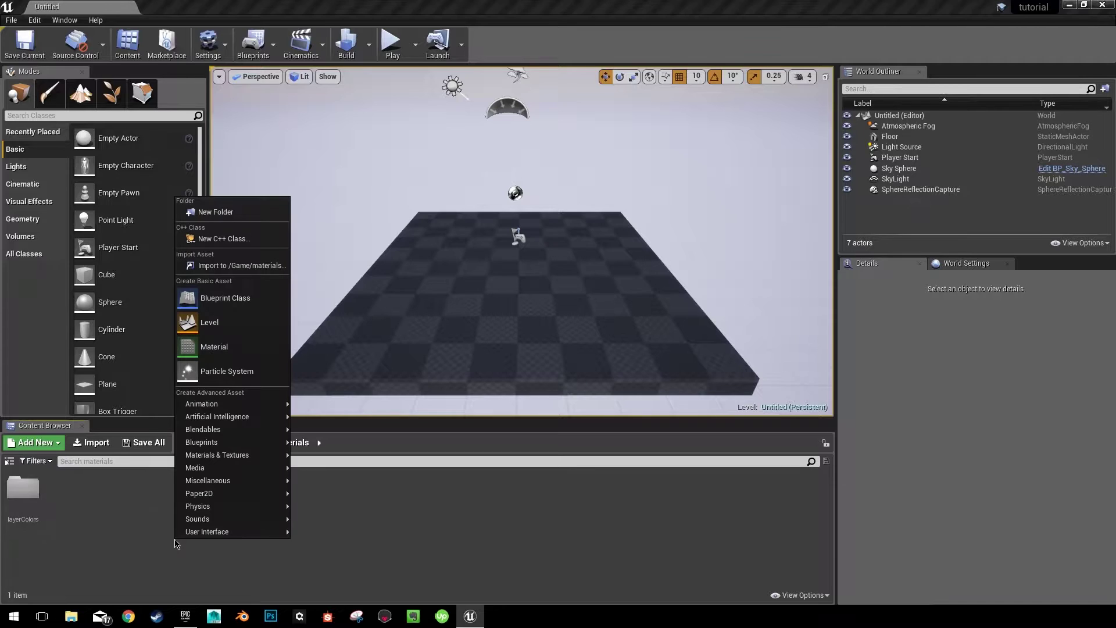
pyautogui.moveTo(268, 459)
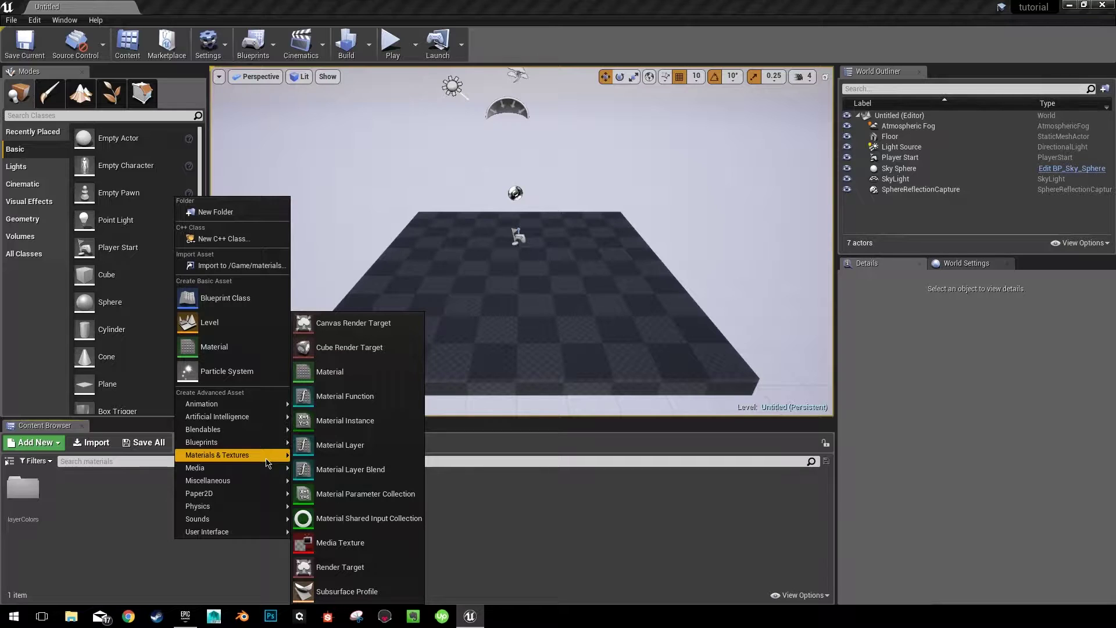
pyautogui.click(361, 468)
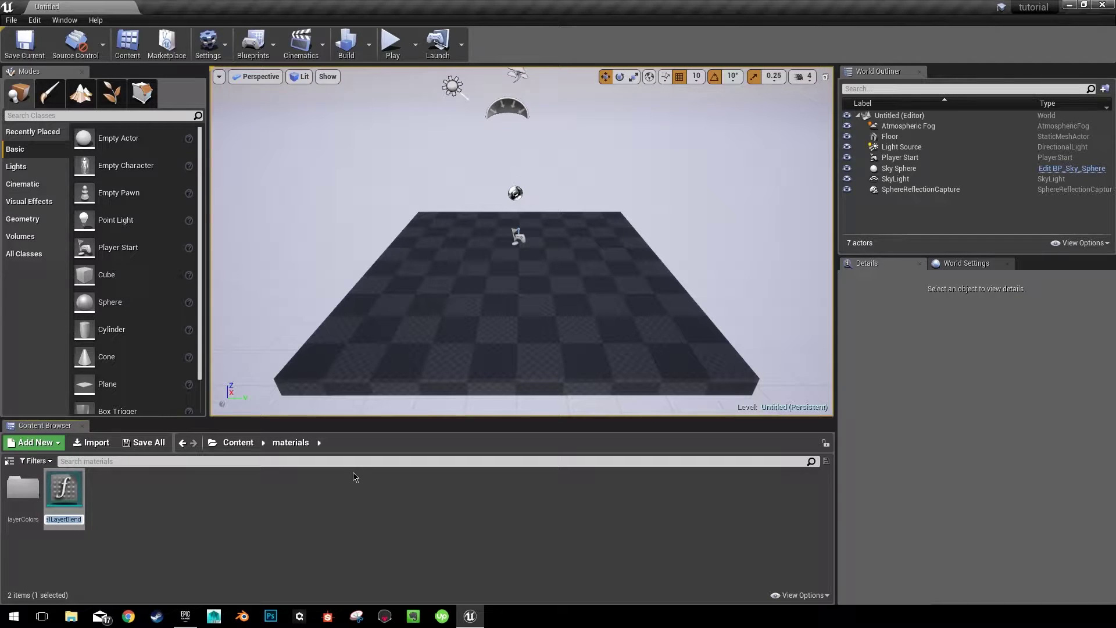
pyautogui.write('redBlend')
pyautogui.press('Return')
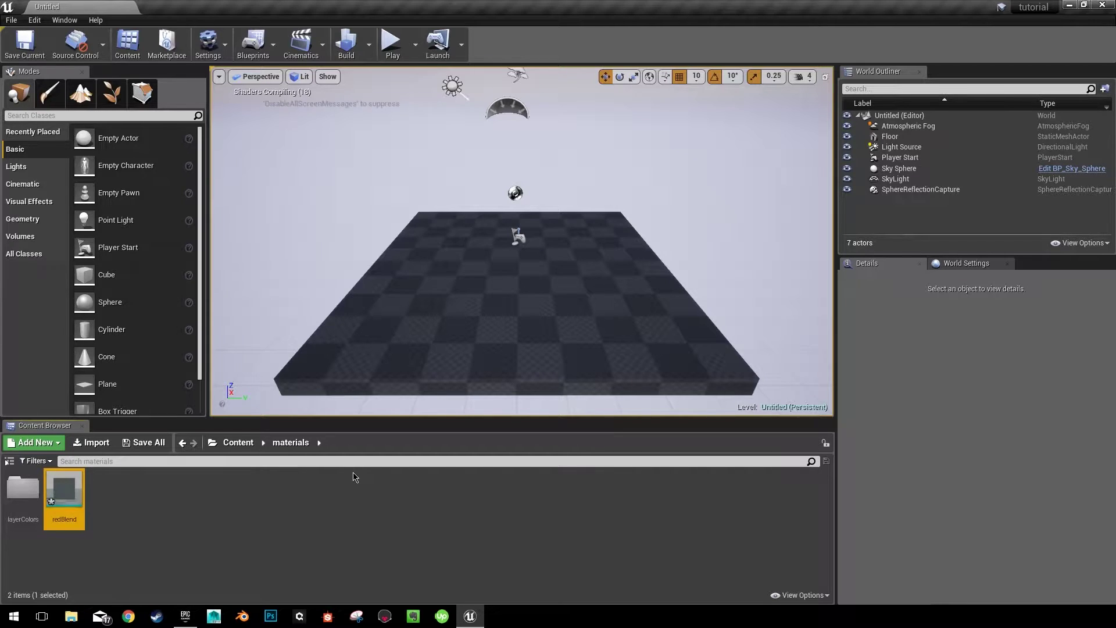
# - In redBlend, rearrange the input layer nodes and add a VertexColor node
pyautogui.doubleClick(65, 494)
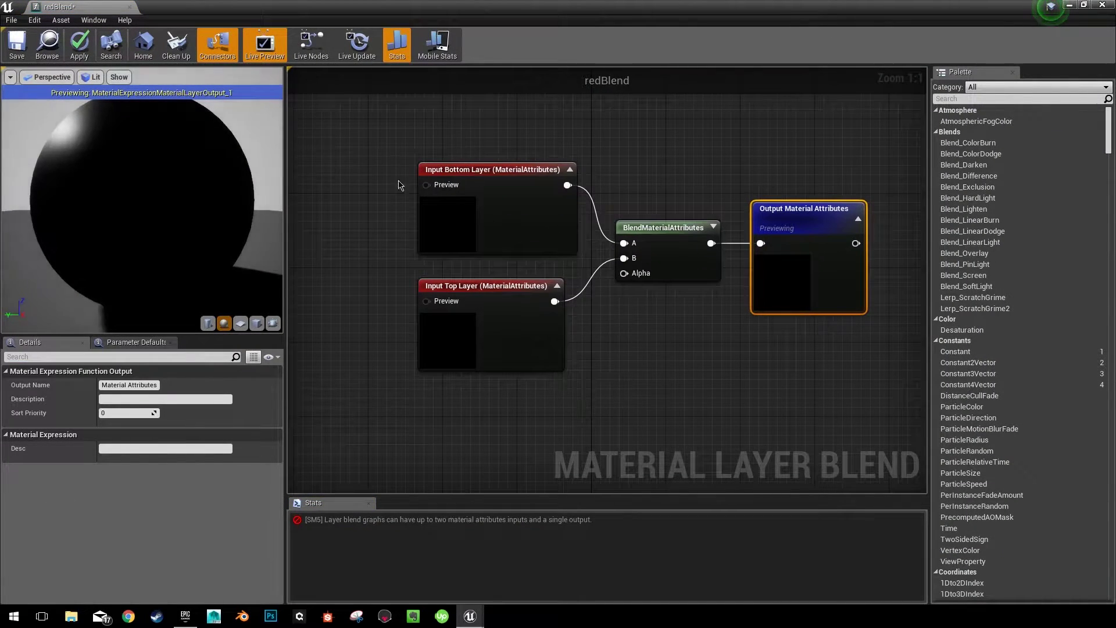
pyautogui.moveTo(340, 172); pyautogui.dragTo(488, 326)
pyautogui.moveTo(509, 233); pyautogui.dragTo(425, 164)
pyautogui.click(588, 337)
pyautogui.moveTo(588, 338); pyautogui.dragTo(713, 312, button='right')
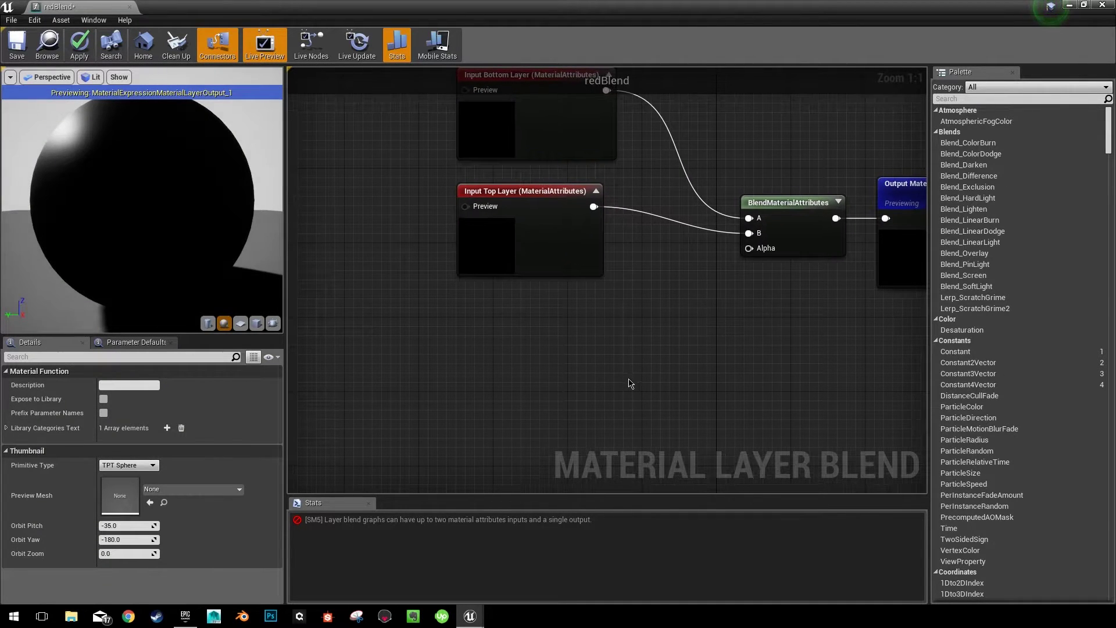
pyautogui.rightClick(621, 323)
pyautogui.write('vertex')
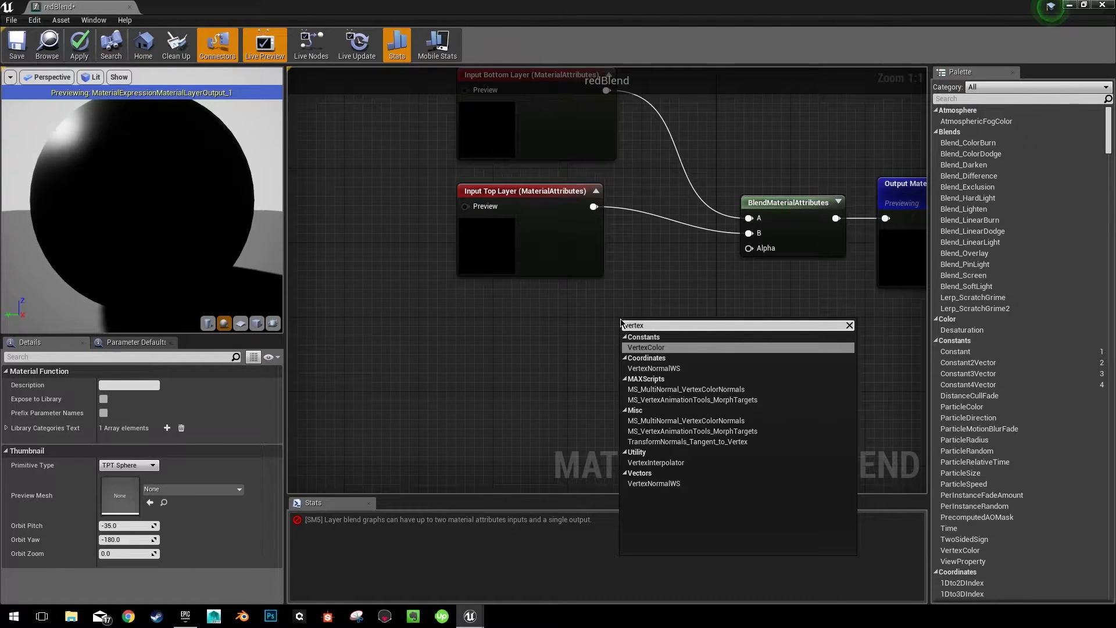
pyautogui.press('Return')
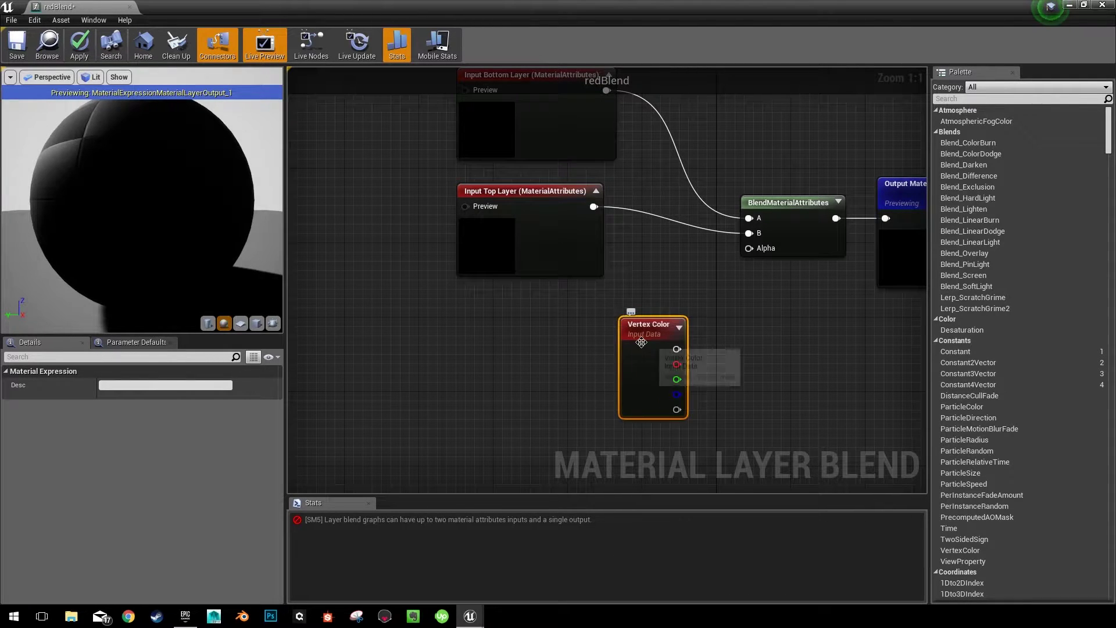
pyautogui.moveTo(639, 325); pyautogui.dragTo(567, 317)
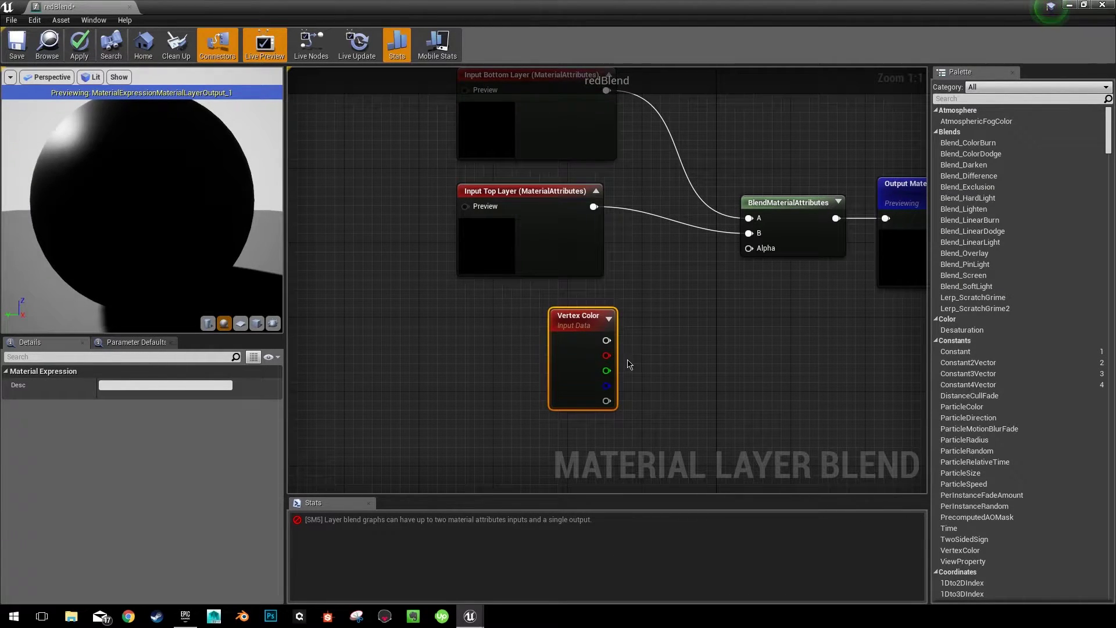
# - Connect the VertexColor R output to the blend Alpha, apply, and close redBlend
pyautogui.moveTo(606, 355); pyautogui.dragTo(749, 248)
pyautogui.moveTo(656, 284); pyautogui.dragTo(579, 321, button='right')
pyautogui.click(79, 45)
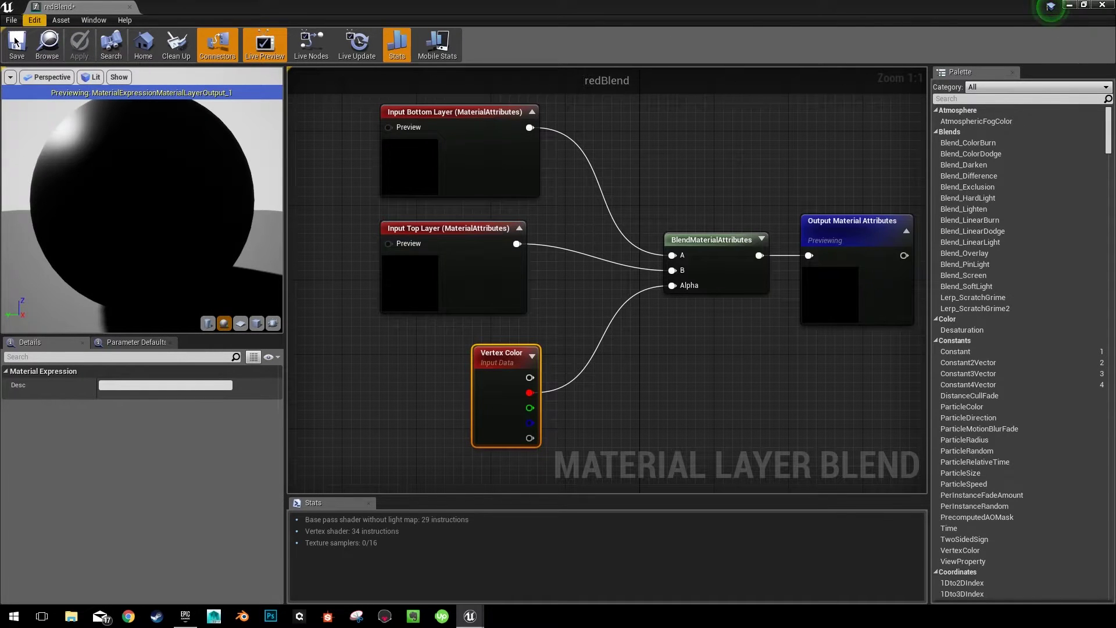
pyautogui.click(1101, 5)
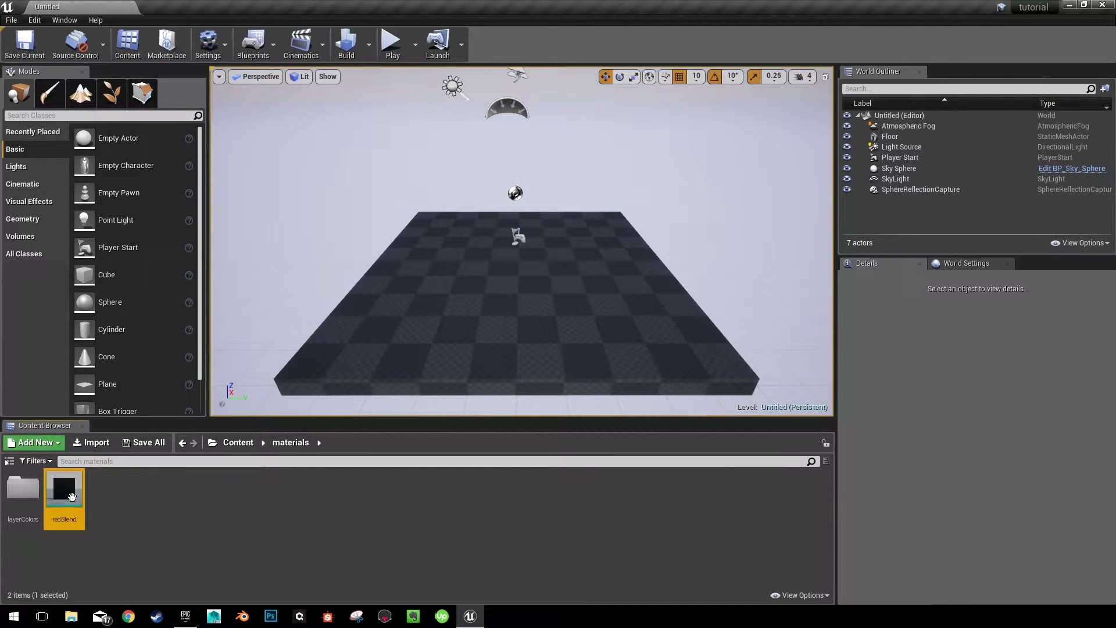
# - Create a copy of the redBlend asset named blueBlend
pyautogui.rightClick(71, 496)
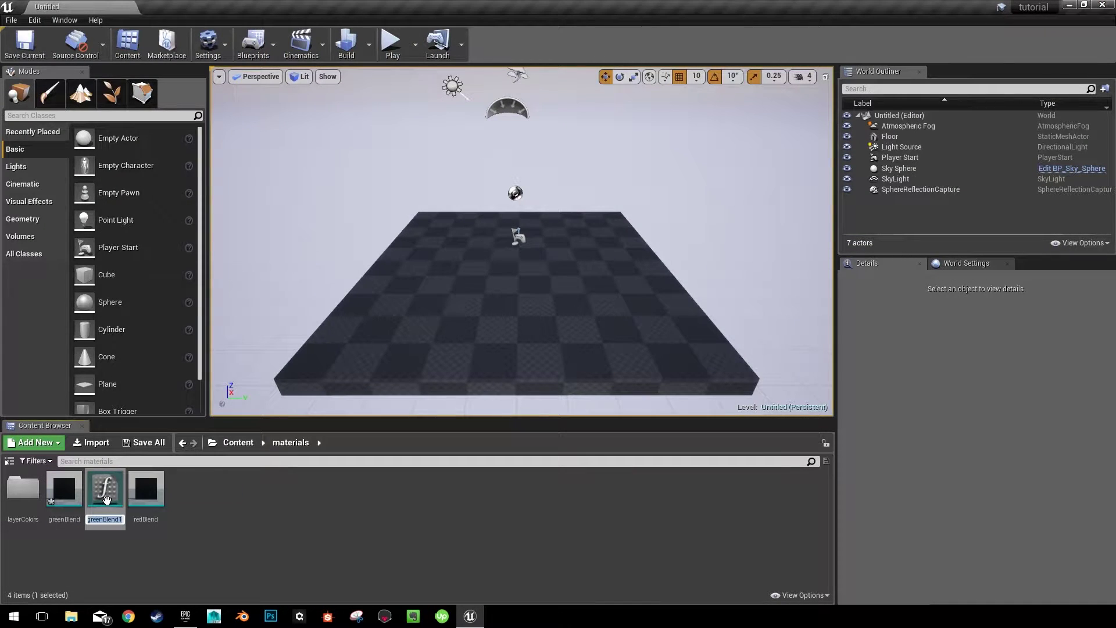
pyautogui.write('blueBlend')
pyautogui.press('Return')
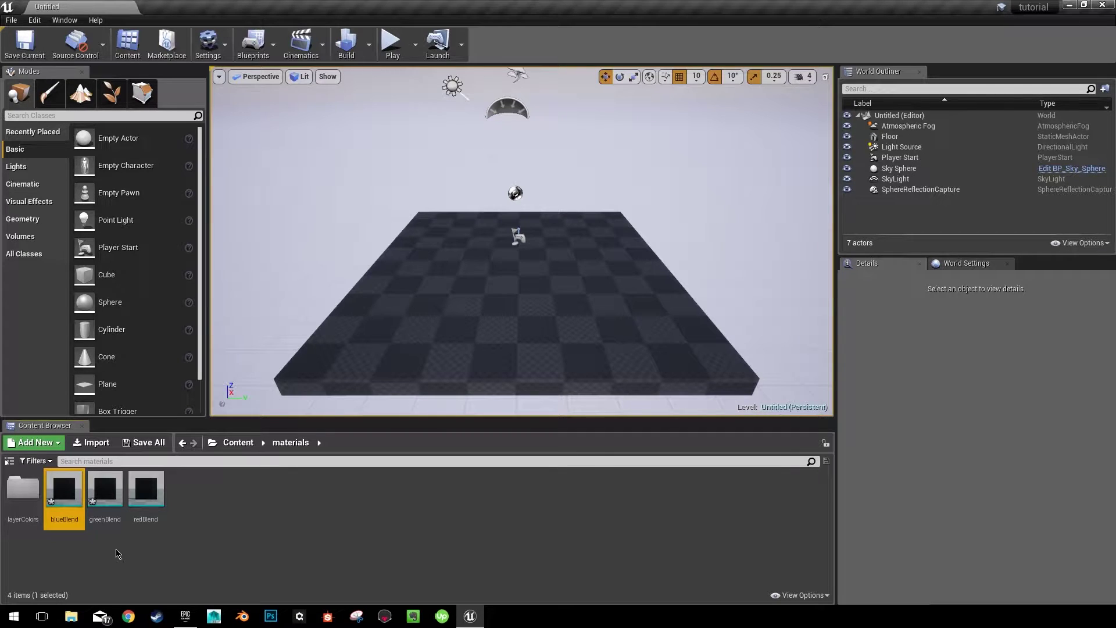
# - In greenBlend, drive the blend Alpha with VertexColor's G channel and apply
pyautogui.doubleClick(108, 519)
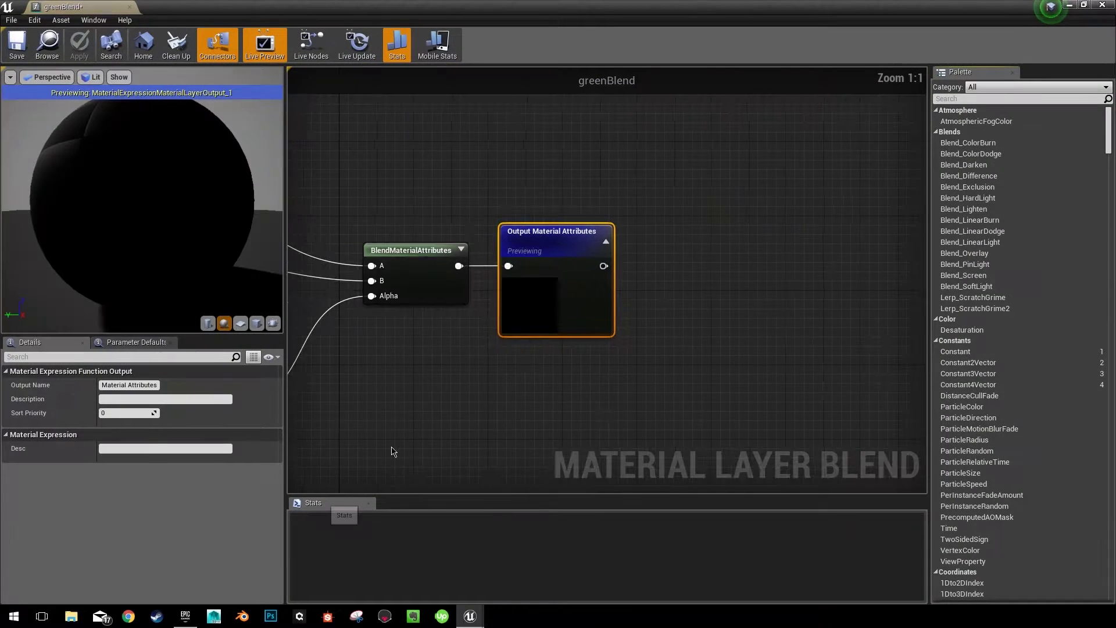
pyautogui.moveTo(517, 334); pyautogui.dragTo(585, 374, button='right')
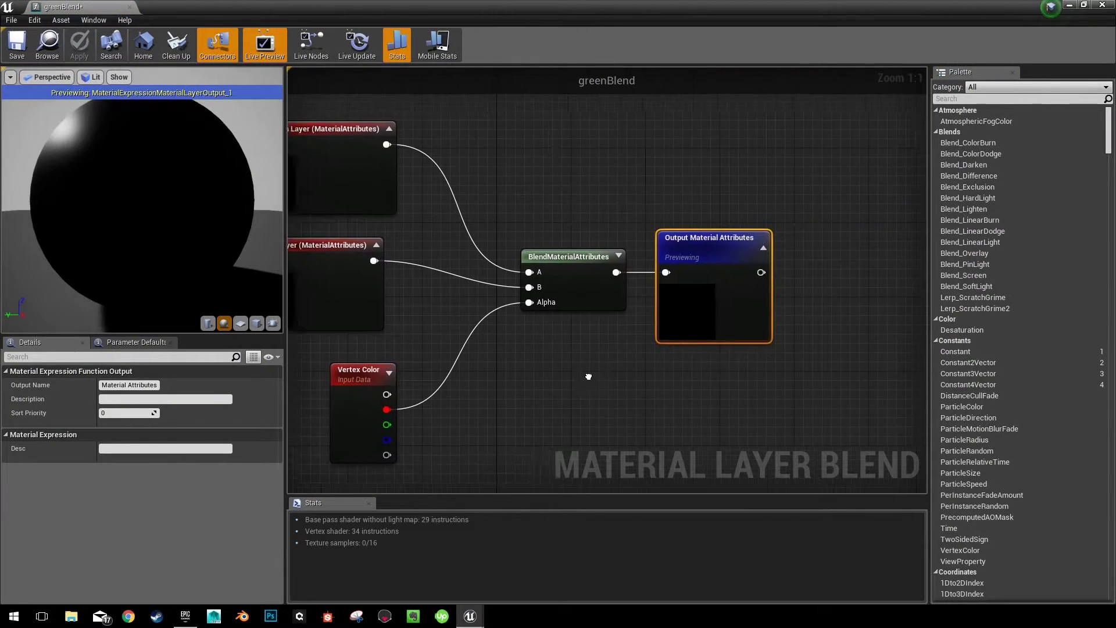
pyautogui.click(508, 389)
pyautogui.moveTo(383, 425); pyautogui.dragTo(538, 311)
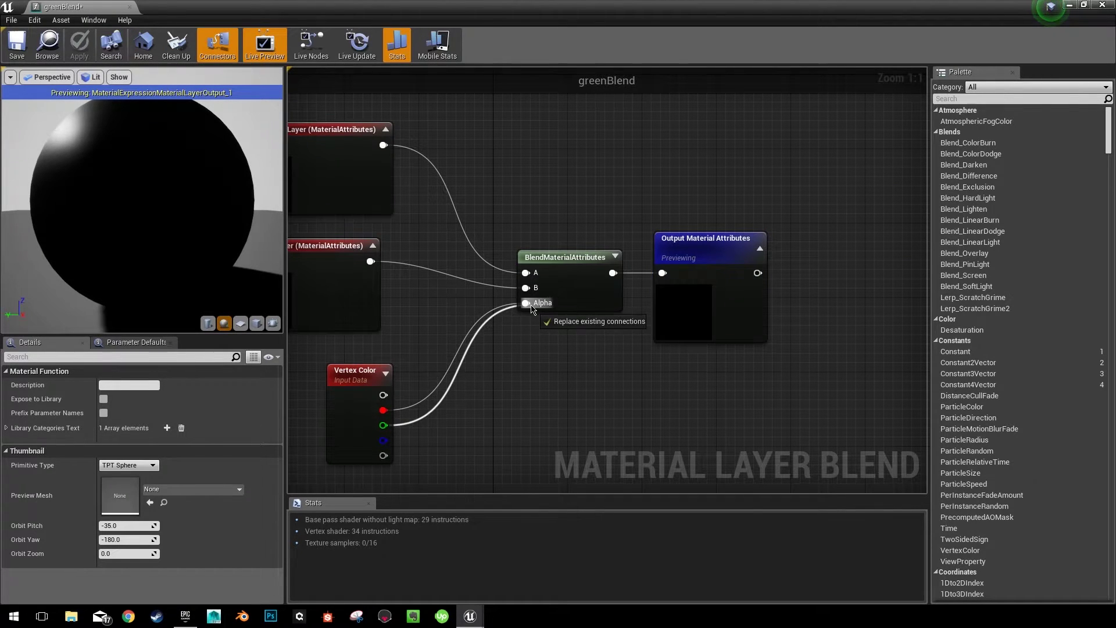
pyautogui.moveTo(532, 308); pyautogui.dragTo(529, 304)
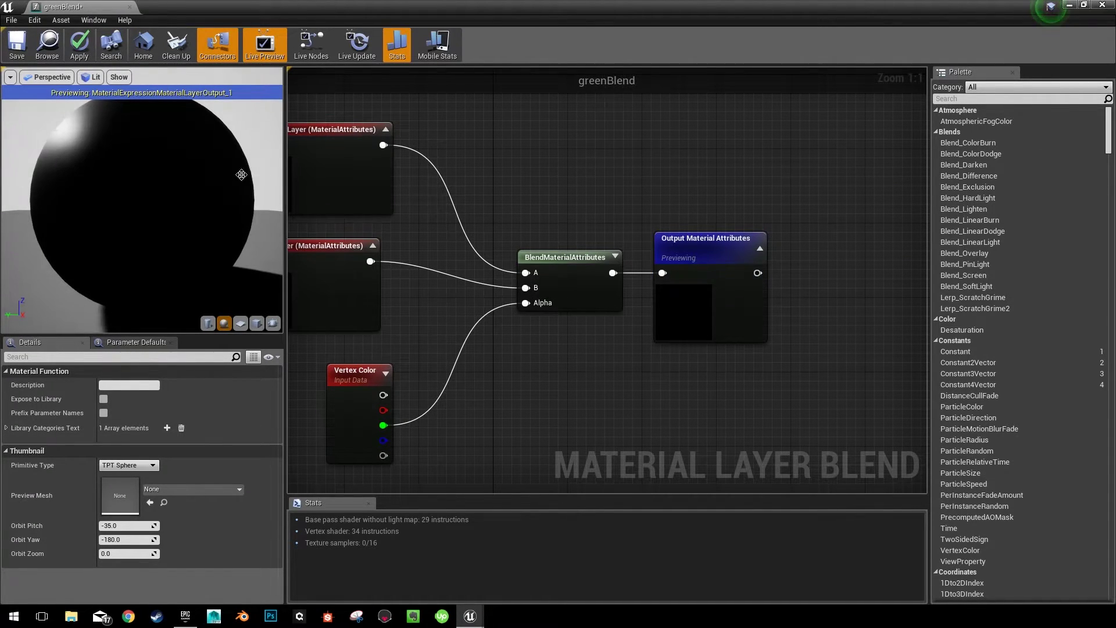
pyautogui.click(79, 44)
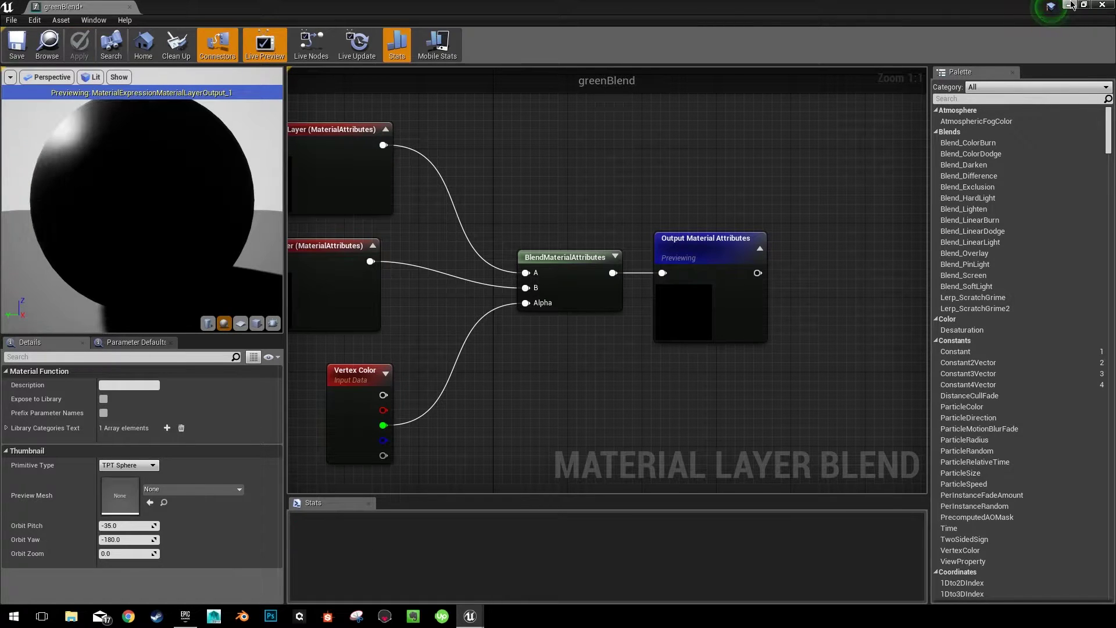
pyautogui.click(1070, 5)
# - In blueBlend, drive the blend Alpha with VertexColor's B channel and apply
pyautogui.doubleClick(62, 491)
pyautogui.moveTo(366, 391); pyautogui.dragTo(587, 328, button='right')
pyautogui.moveTo(495, 370); pyautogui.dragTo(650, 233)
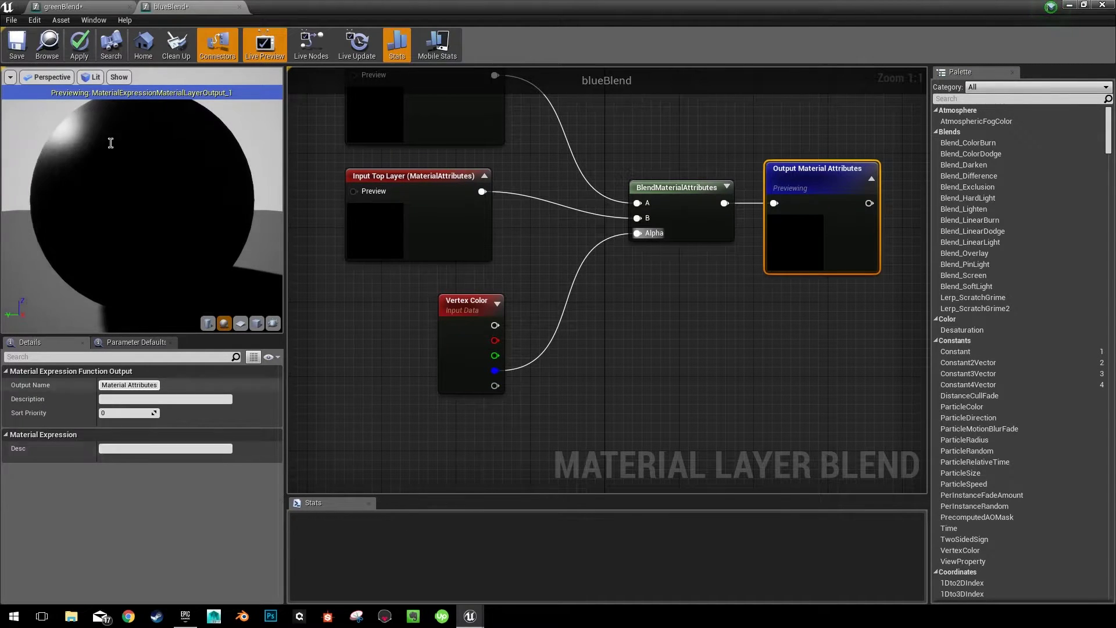
pyautogui.click(79, 41)
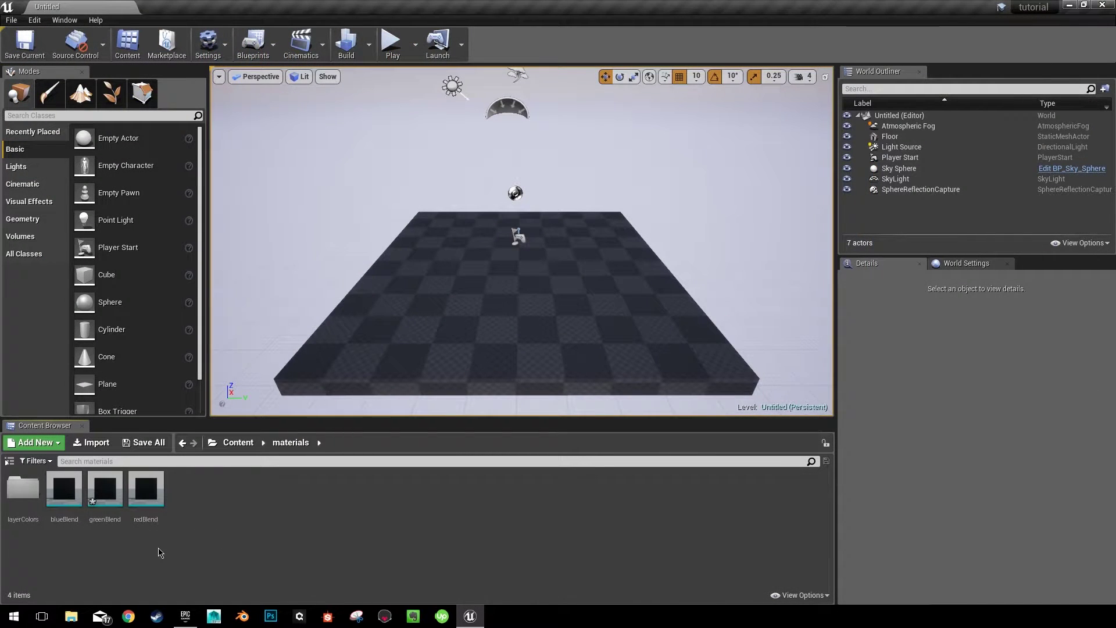
# - Save all modified assets and create a new folder named blends
pyautogui.click(105, 491)
pyautogui.click(12, 20)
pyautogui.click(35, 114)
pyautogui.click(231, 543)
pyautogui.rightClick(227, 517)
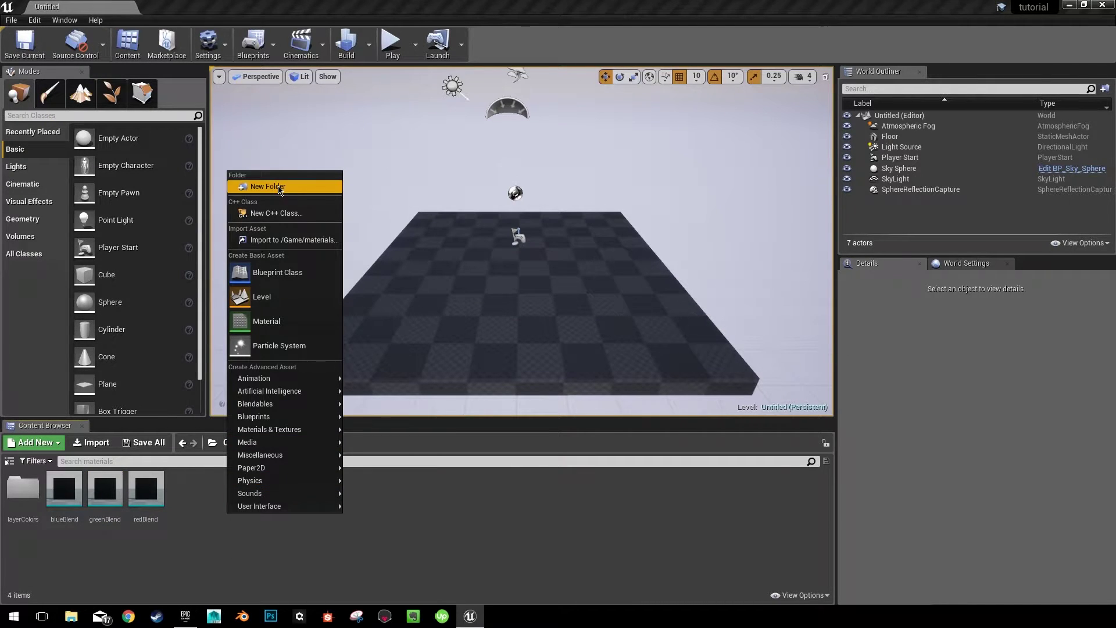
pyautogui.click(249, 180)
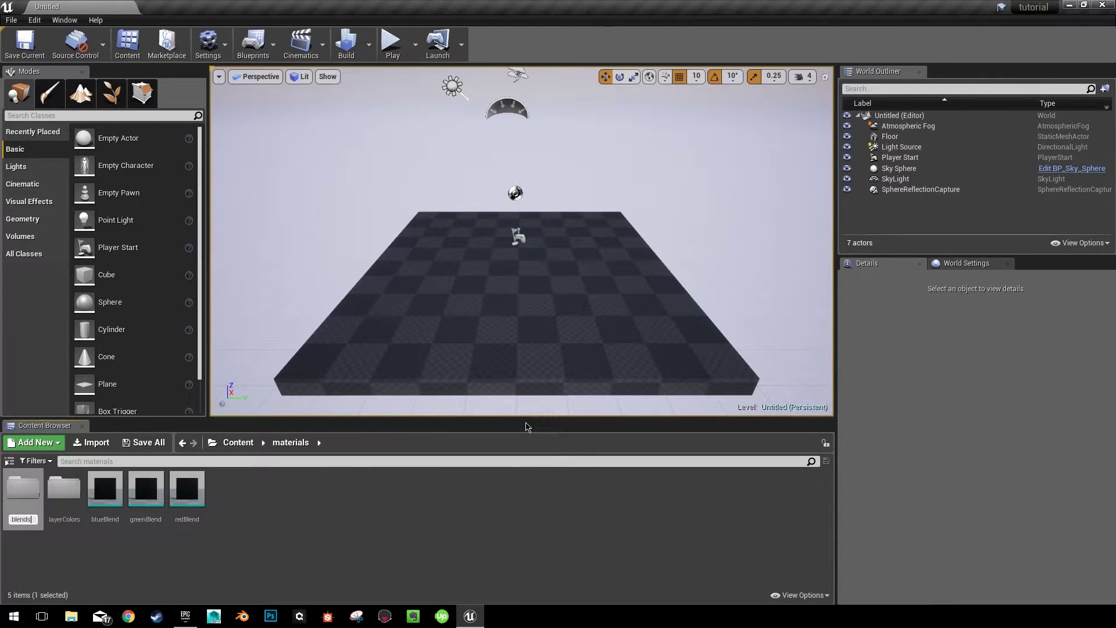
pyautogui.press('Return')
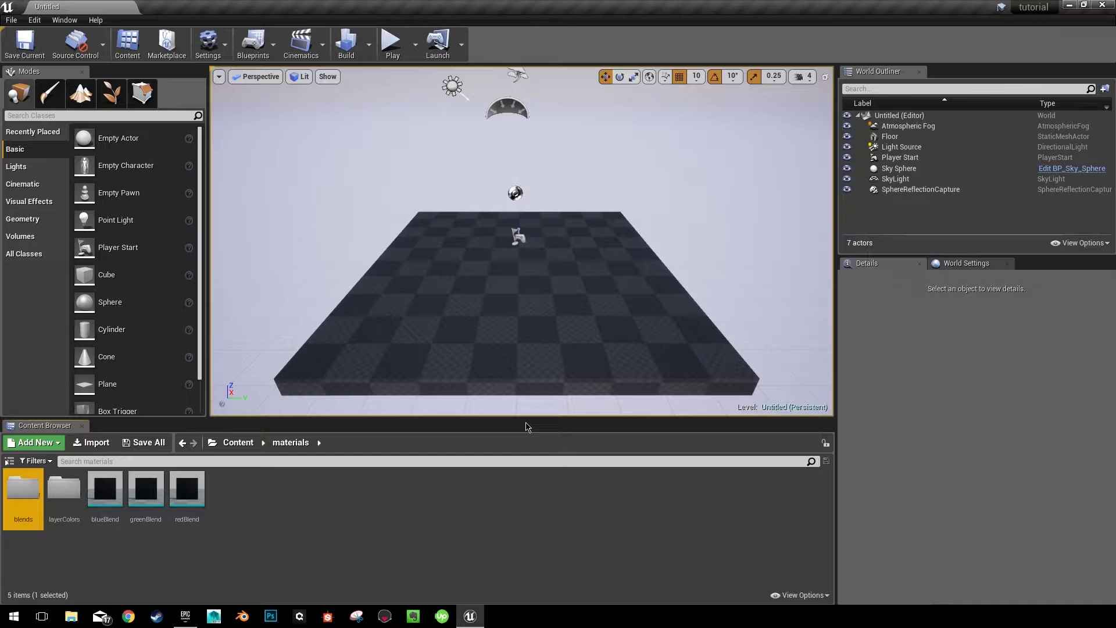
# - Move blueBlend, greenBlend and redBlend into the blends folder
pyautogui.click(105, 489)
pyautogui.keyDown('shift'); pyautogui.click(185, 497); pyautogui.keyUp('shift')
pyautogui.moveTo(184, 494); pyautogui.dragTo(23, 491)
pyautogui.click(60, 522)
# - Create a new material named parentVertexBlend and select it
pyautogui.rightClick(158, 517)
pyautogui.moveTo(212, 425)
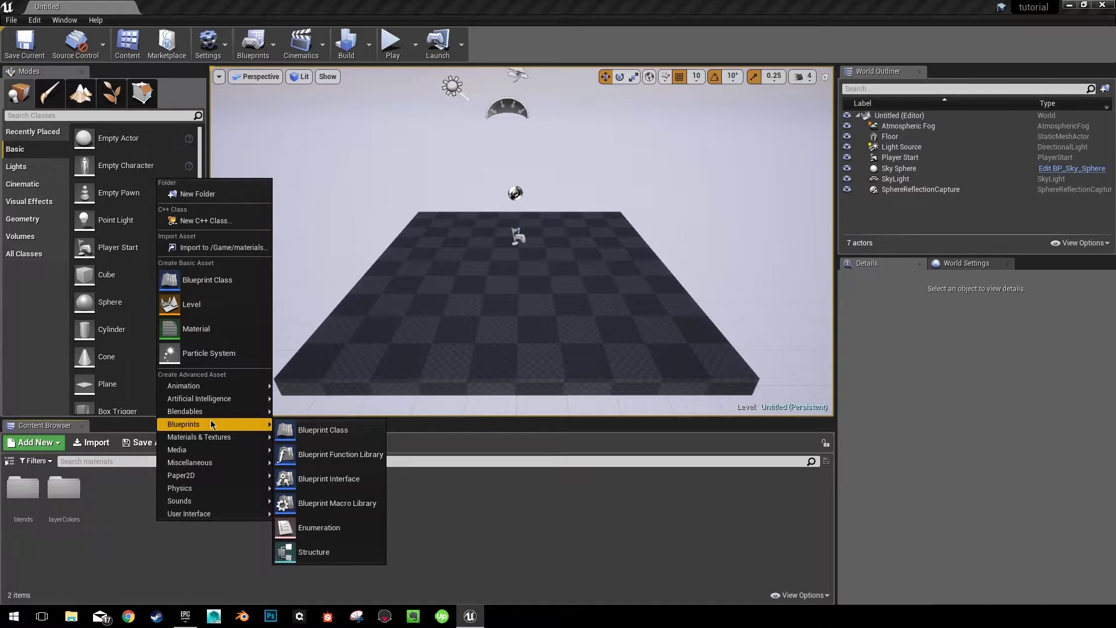
pyautogui.click(219, 340)
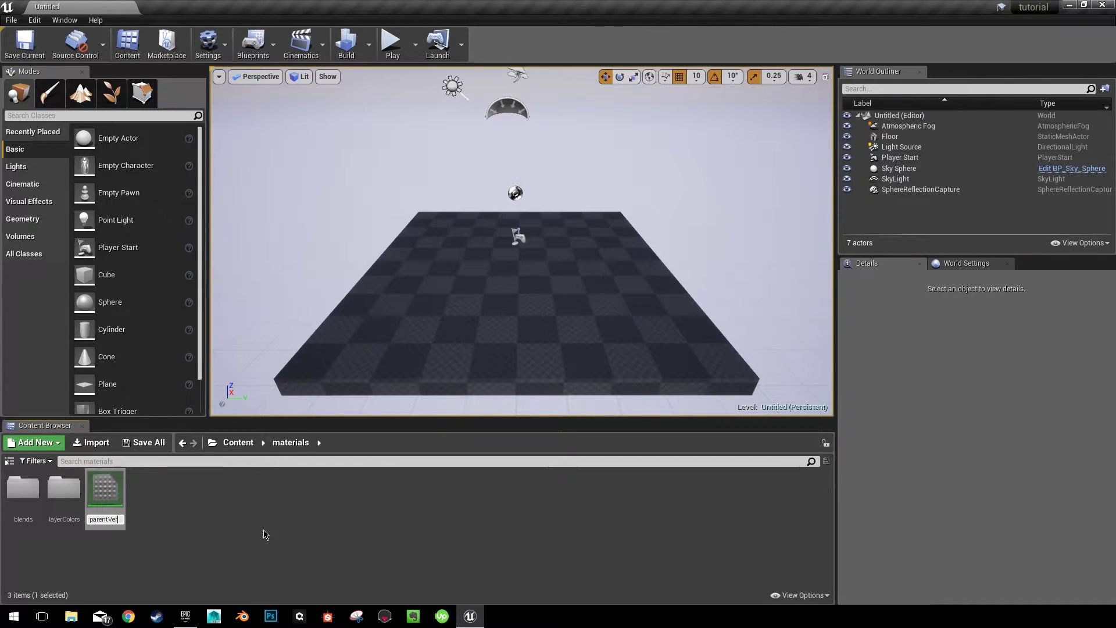
pyautogui.press('Return')
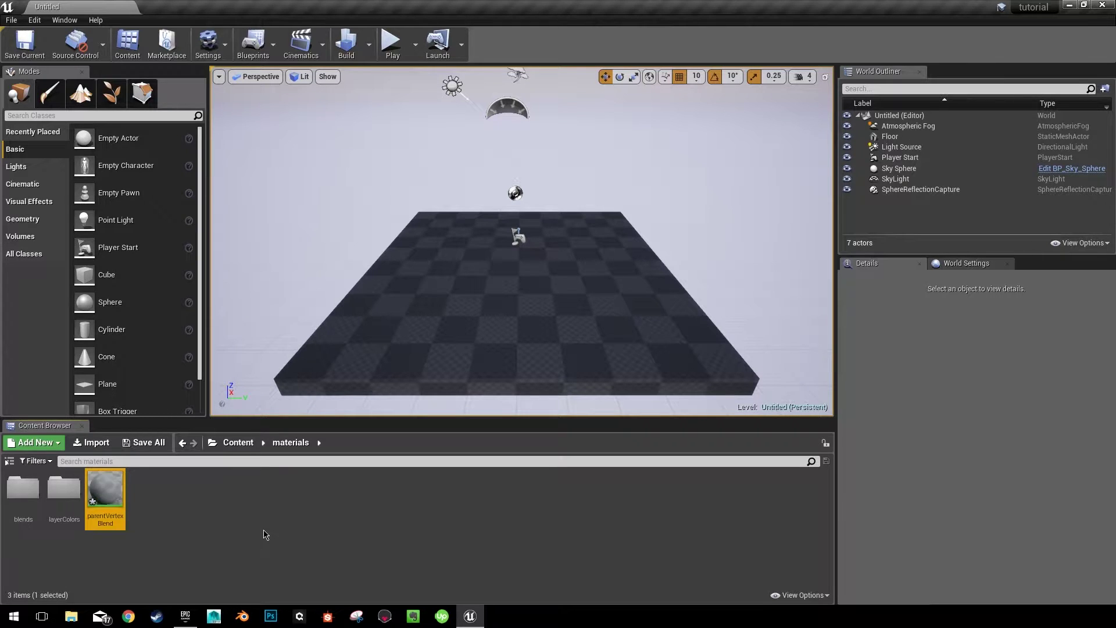
pyautogui.click(180, 543)
pyautogui.click(122, 503)
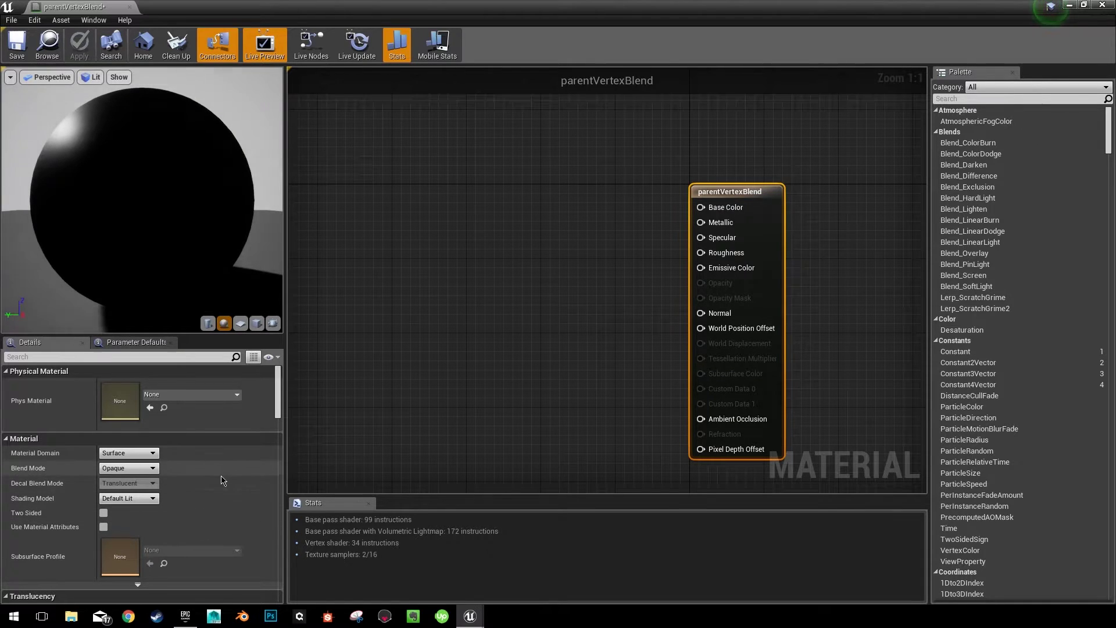
# - Switch the material to Material Attributes input and place a MaterialAttributeLayers node named layerStack beside the result
pyautogui.click(104, 527)
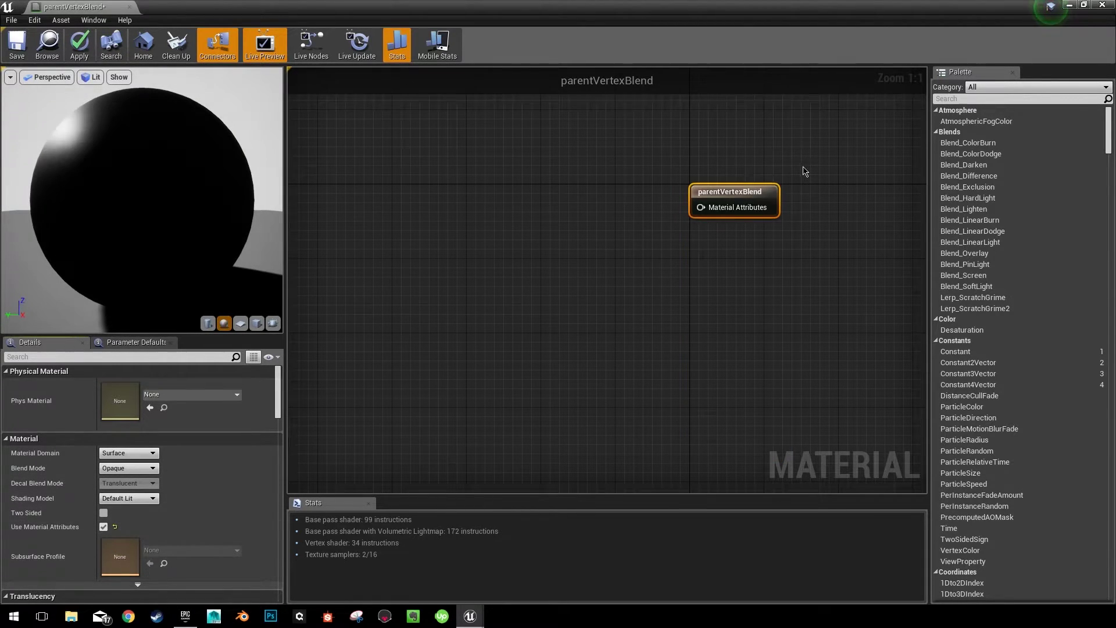
pyautogui.click(692, 297)
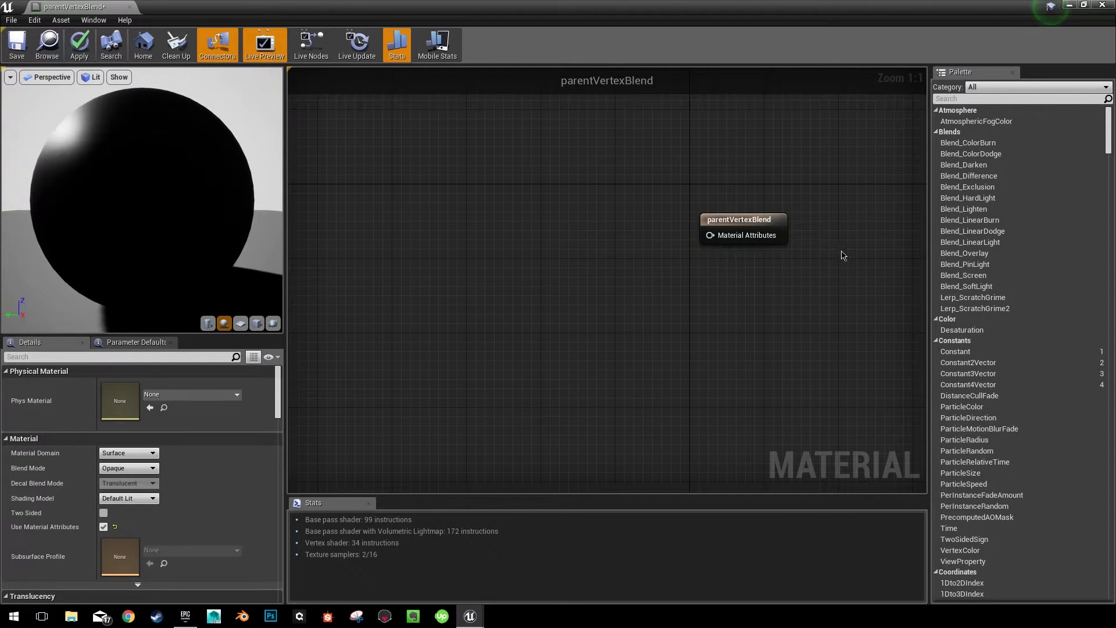
pyautogui.moveTo(632, 230); pyautogui.dragTo(659, 280, button='right')
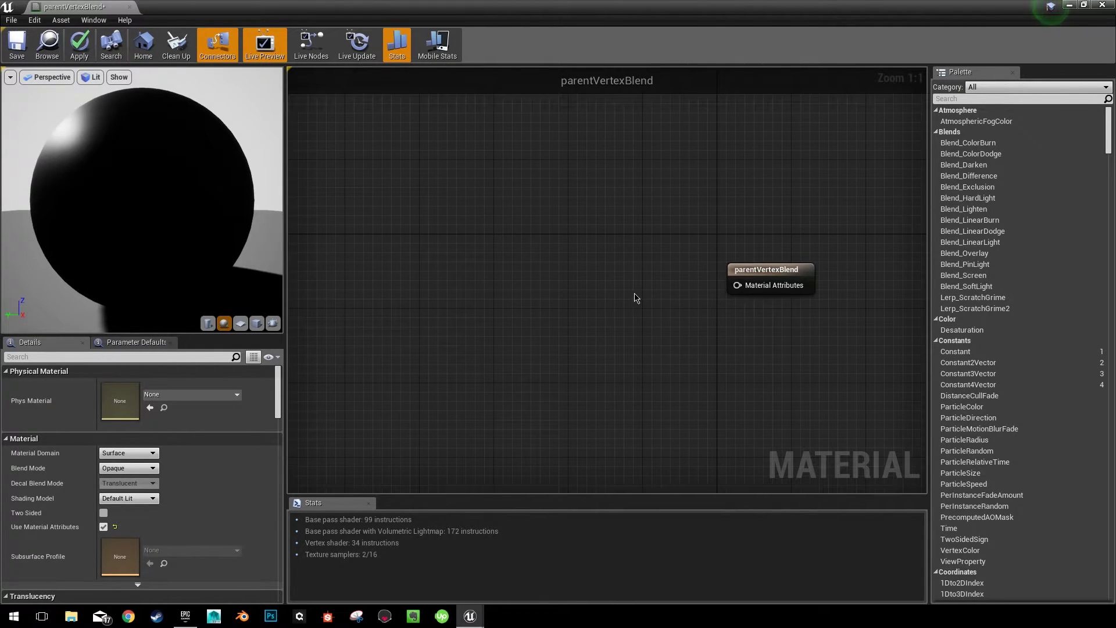
pyautogui.rightClick(604, 272)
pyautogui.write('m')
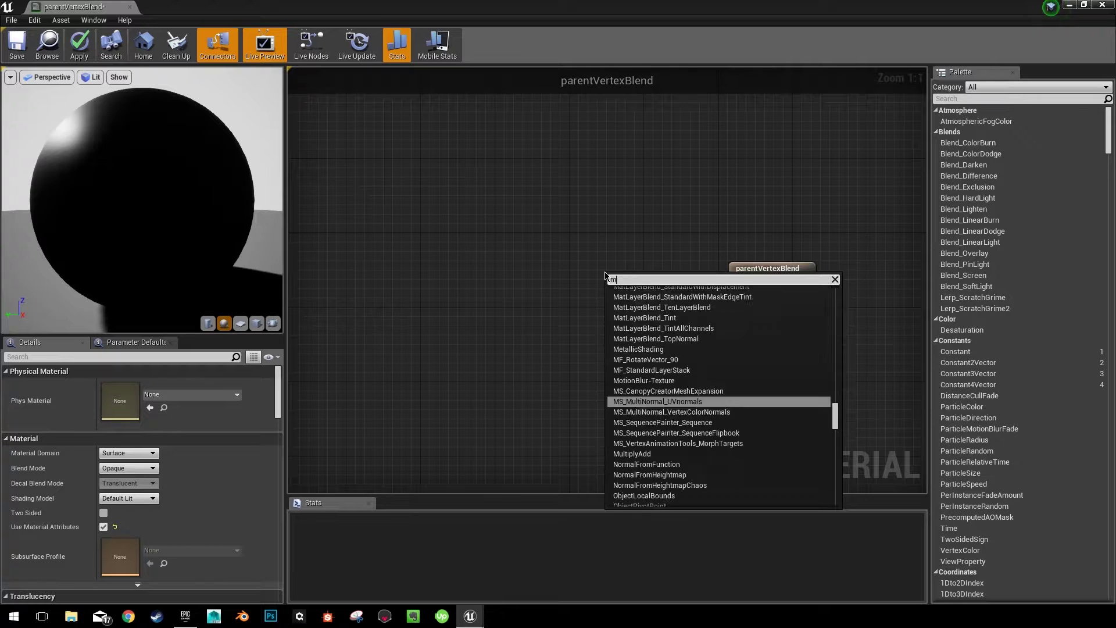
pyautogui.write('aterialatt')
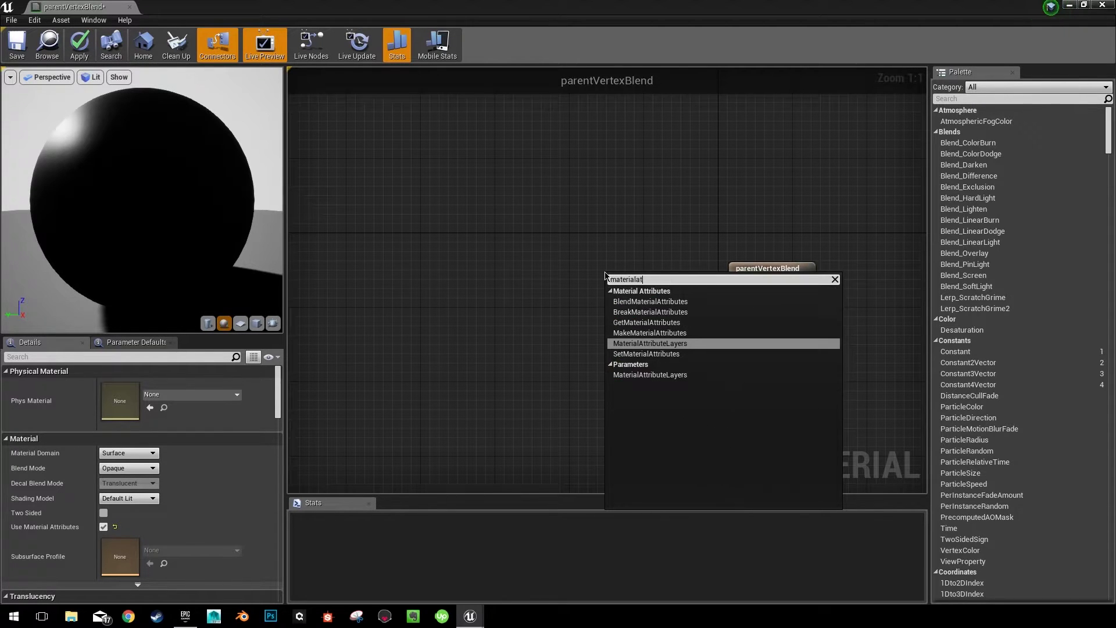
pyautogui.click(672, 344)
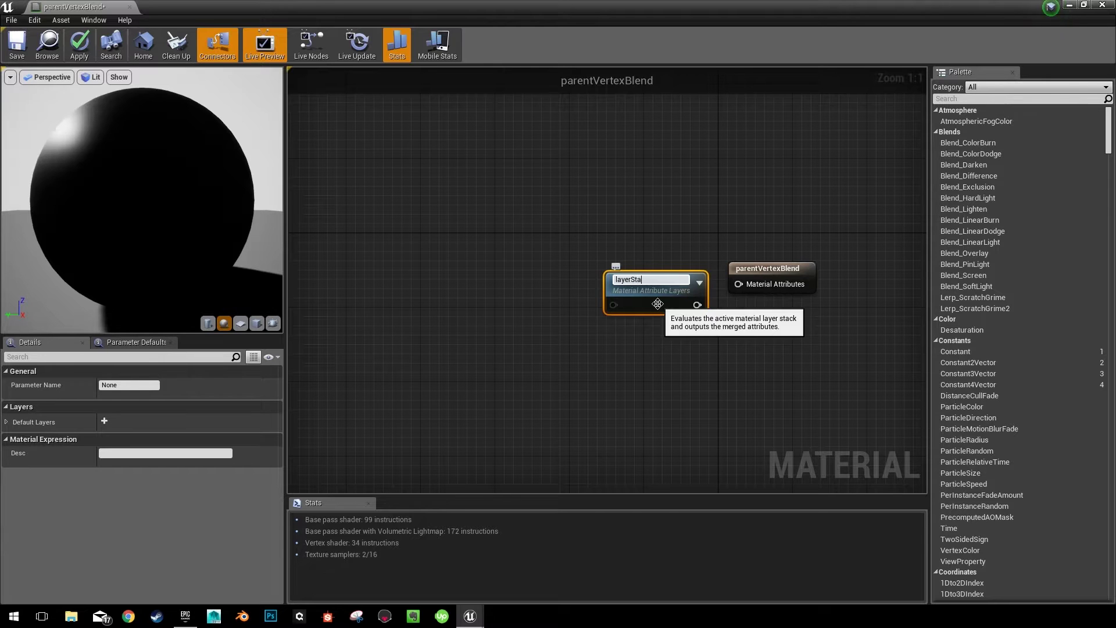
pyautogui.press('Return')
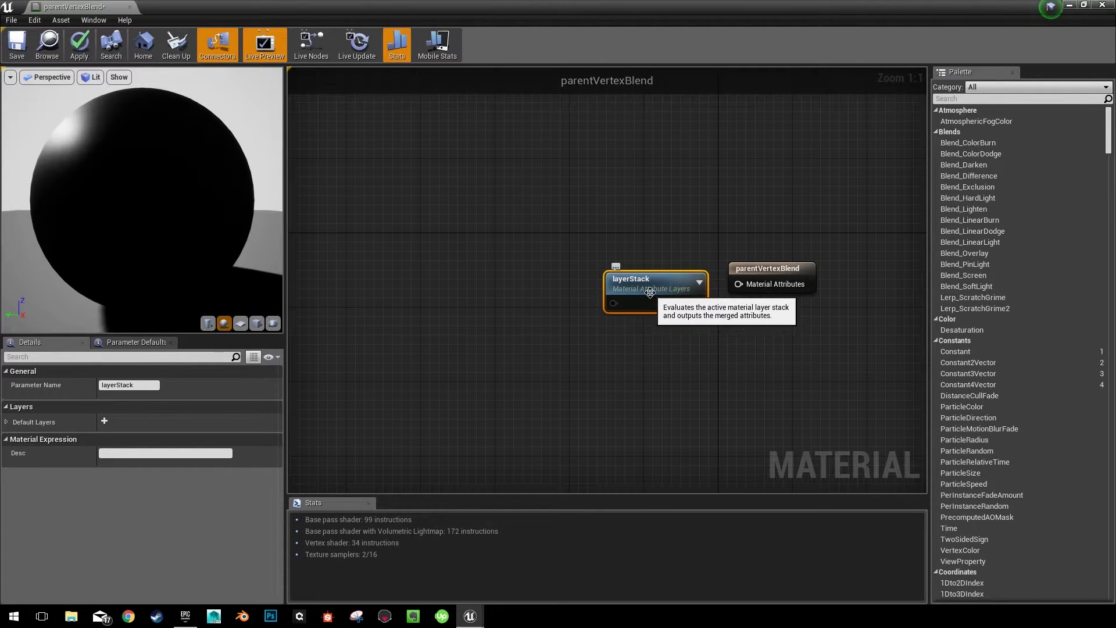
pyautogui.moveTo(658, 303); pyautogui.dragTo(739, 284)
pyautogui.moveTo(604, 277); pyautogui.dragTo(604, 259)
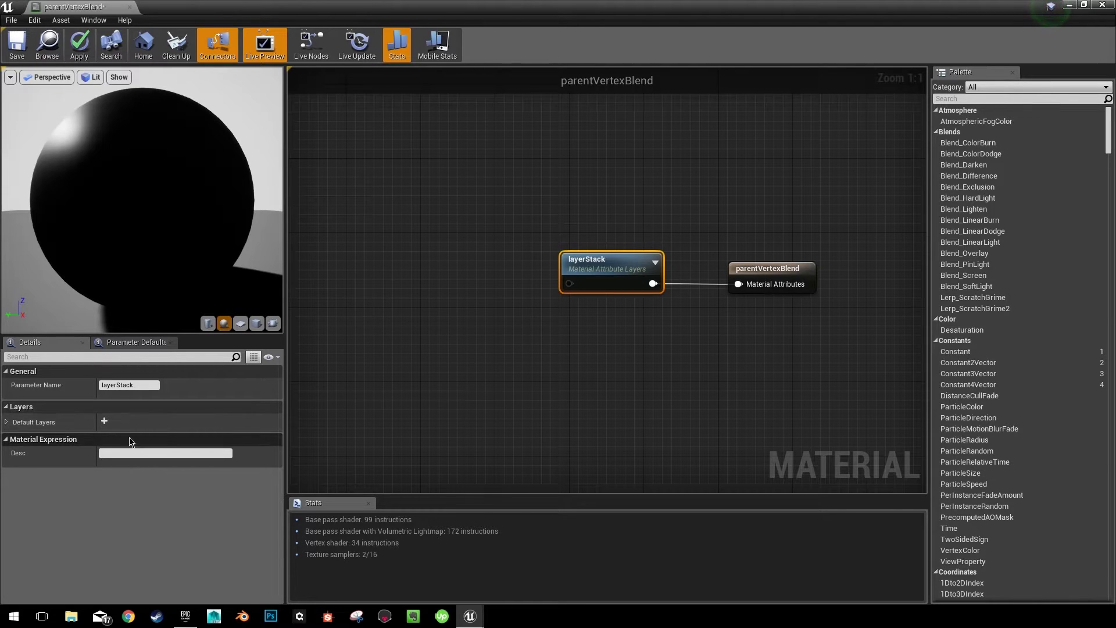
# - Add three layers to layerStack and set the Background layer to blackLayer
pyautogui.click(104, 420)
pyautogui.click(104, 421)
pyautogui.click(104, 420)
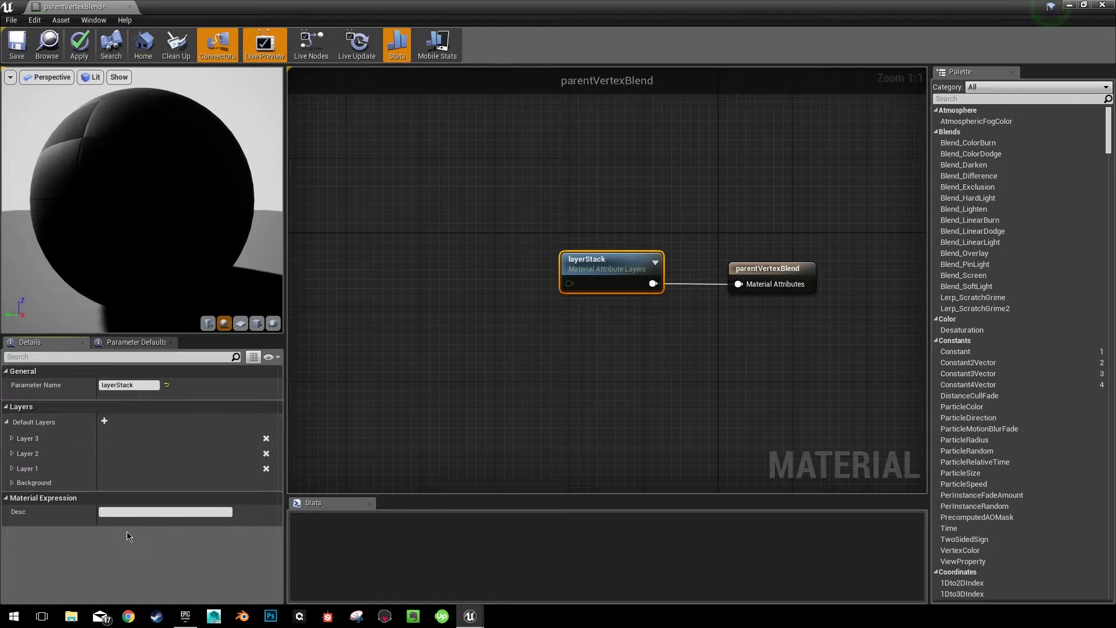
pyautogui.click(13, 483)
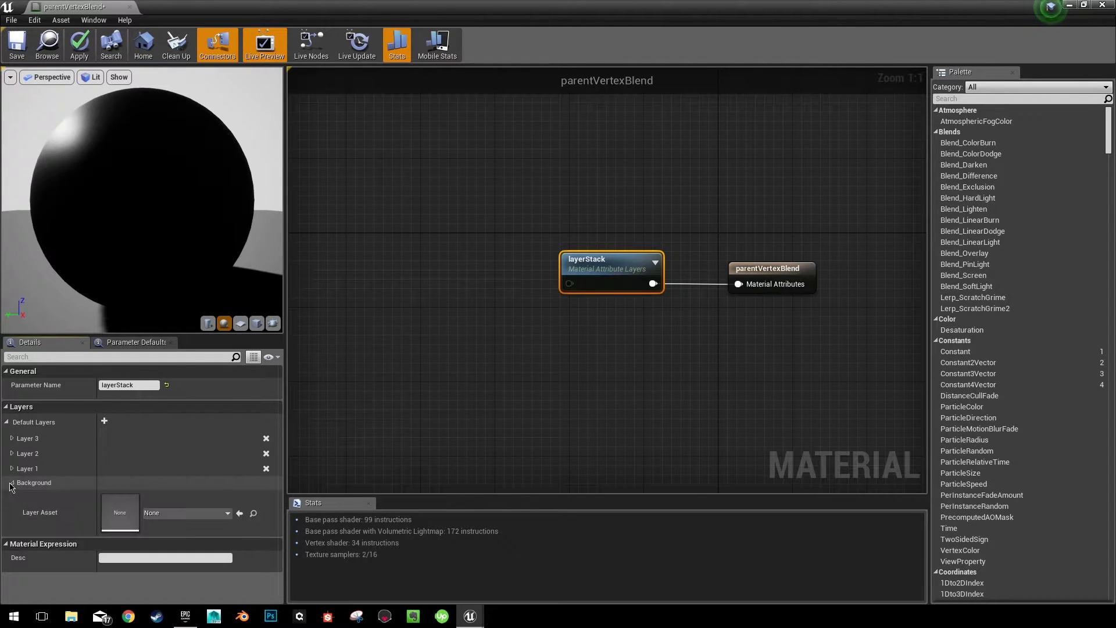
pyautogui.click(171, 514)
pyautogui.click(196, 370)
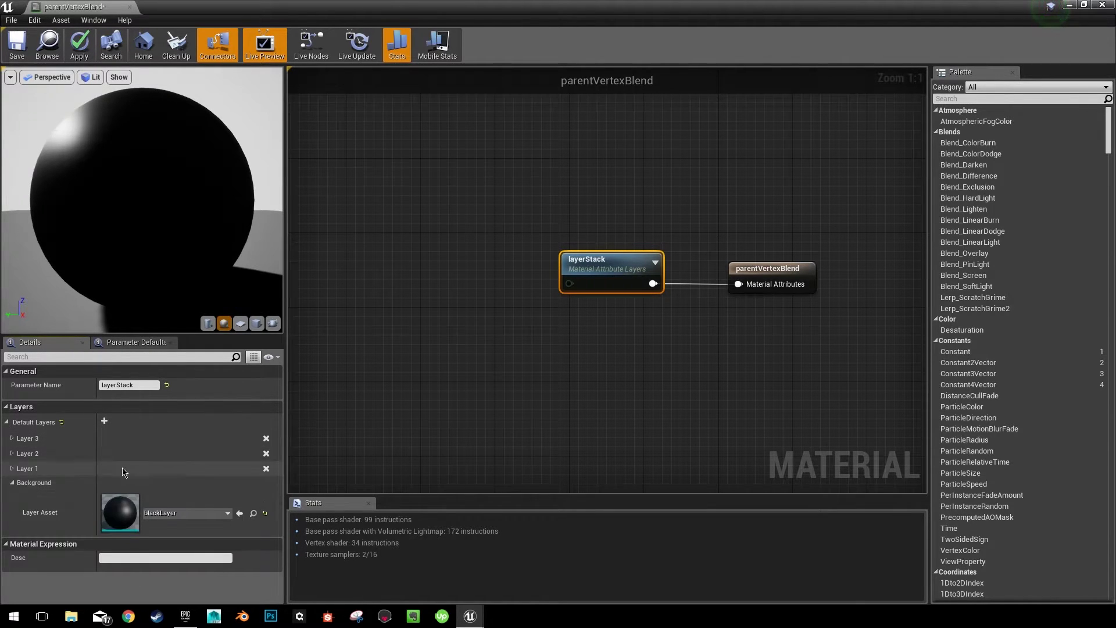
# - Set Layer 1 to redLayer with the redBlend blend
pyautogui.click(12, 468)
pyautogui.scroll(-1, 160, 494)
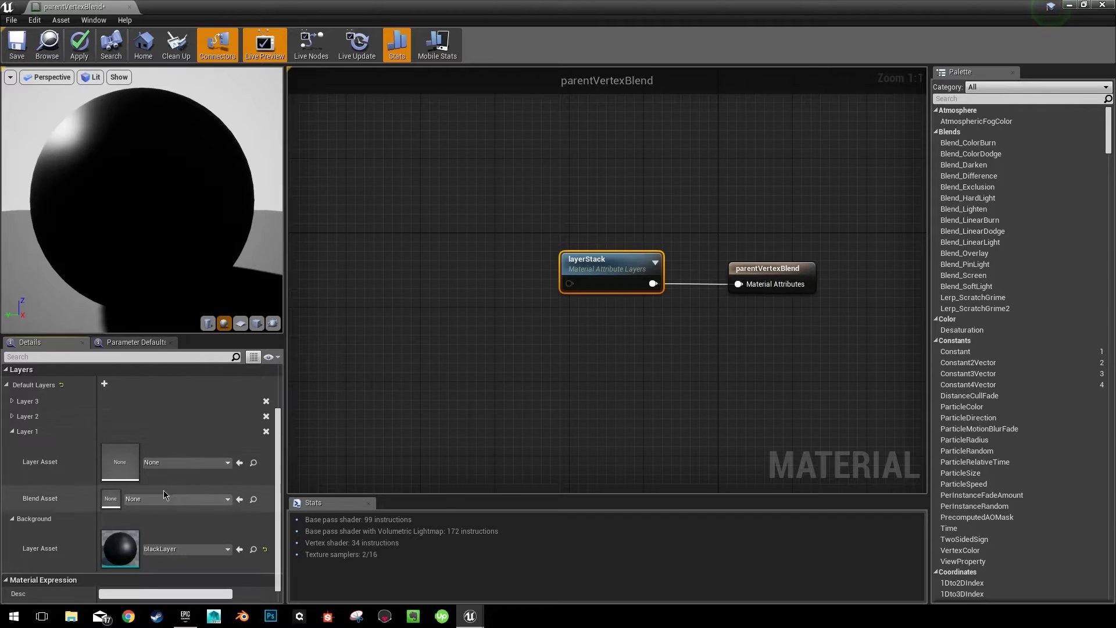
pyautogui.click(192, 463)
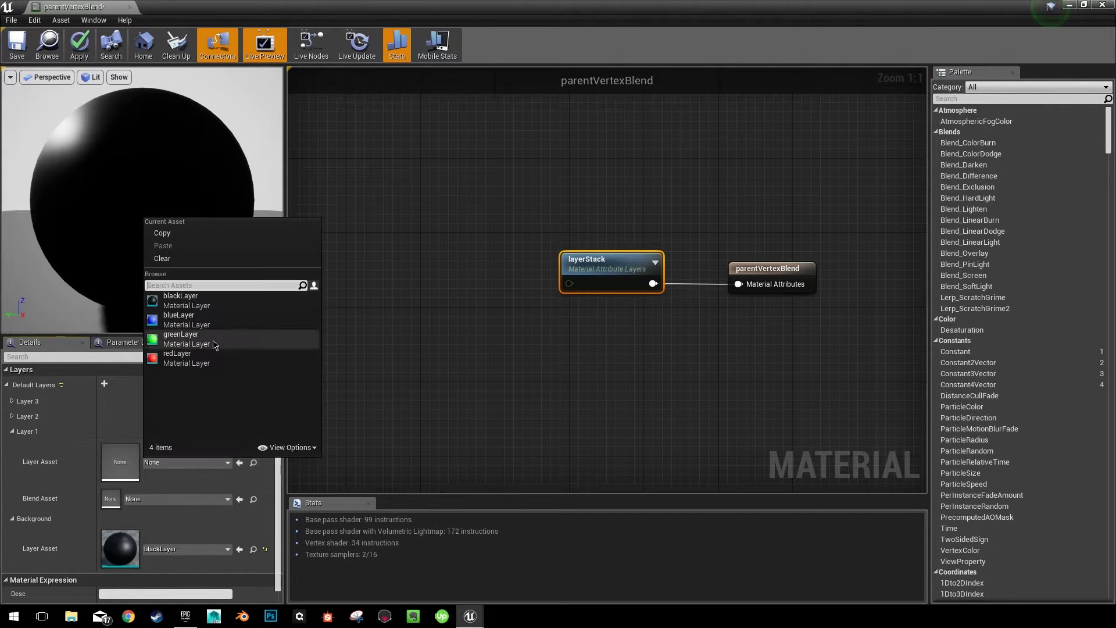
pyautogui.click(218, 363)
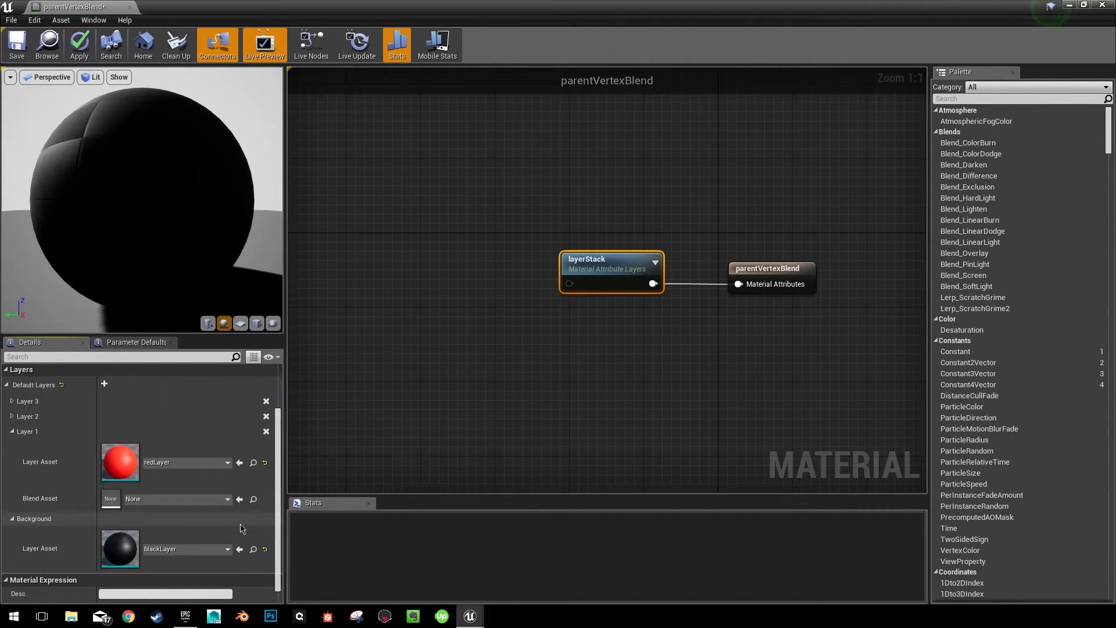
pyautogui.click(166, 501)
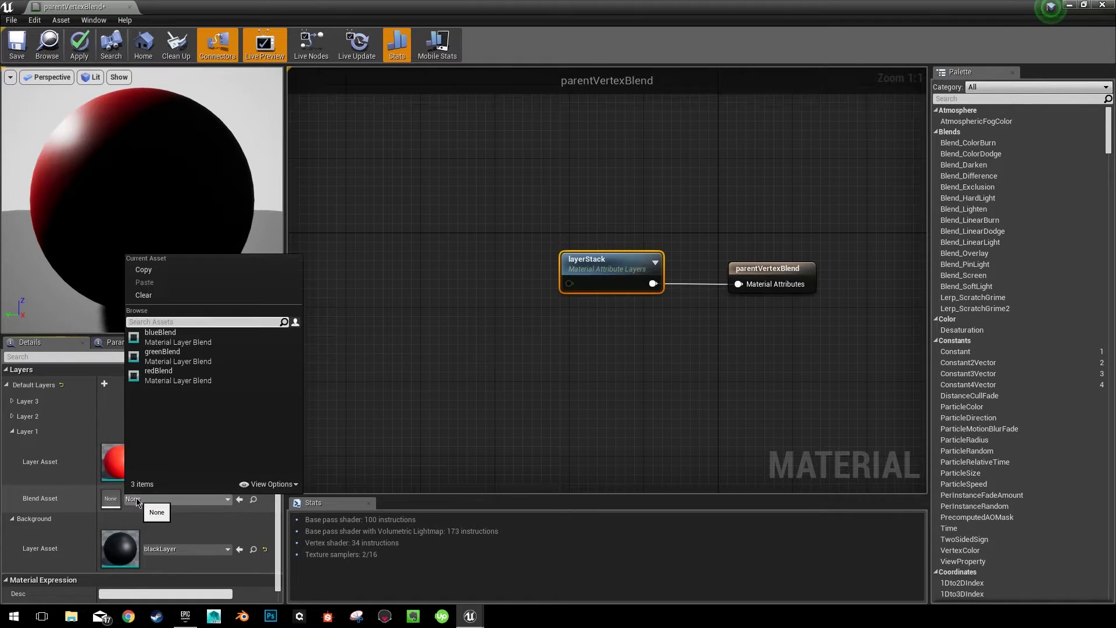
pyautogui.click(178, 376)
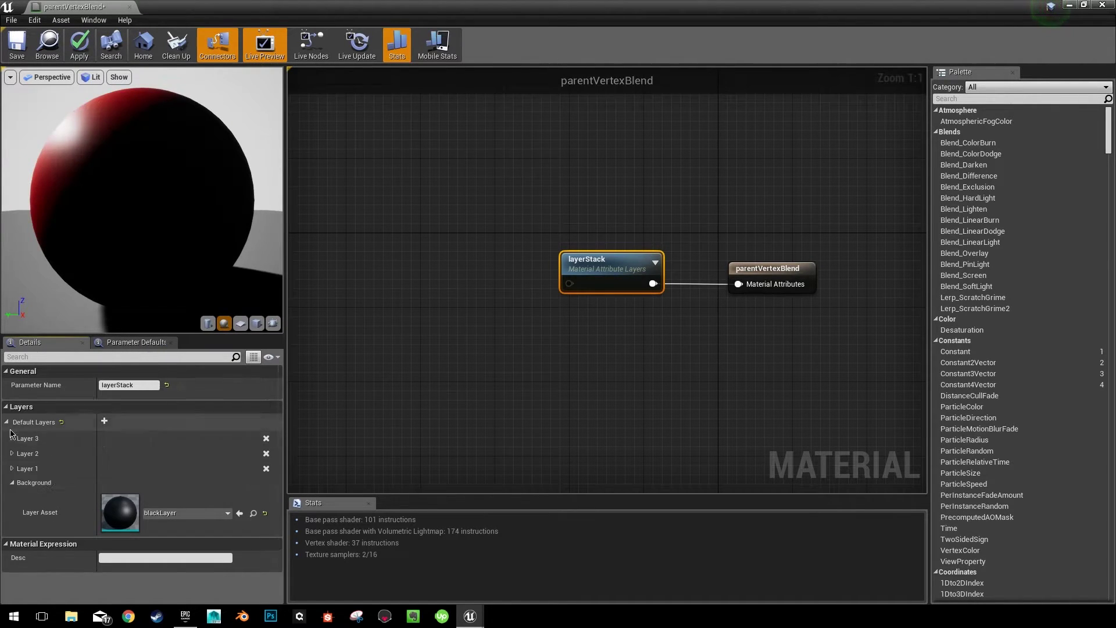
# - Set Layer 2 to blueLayer with the blueBlend blend
pyautogui.click(11, 453)
pyautogui.scroll(-2, 169, 445)
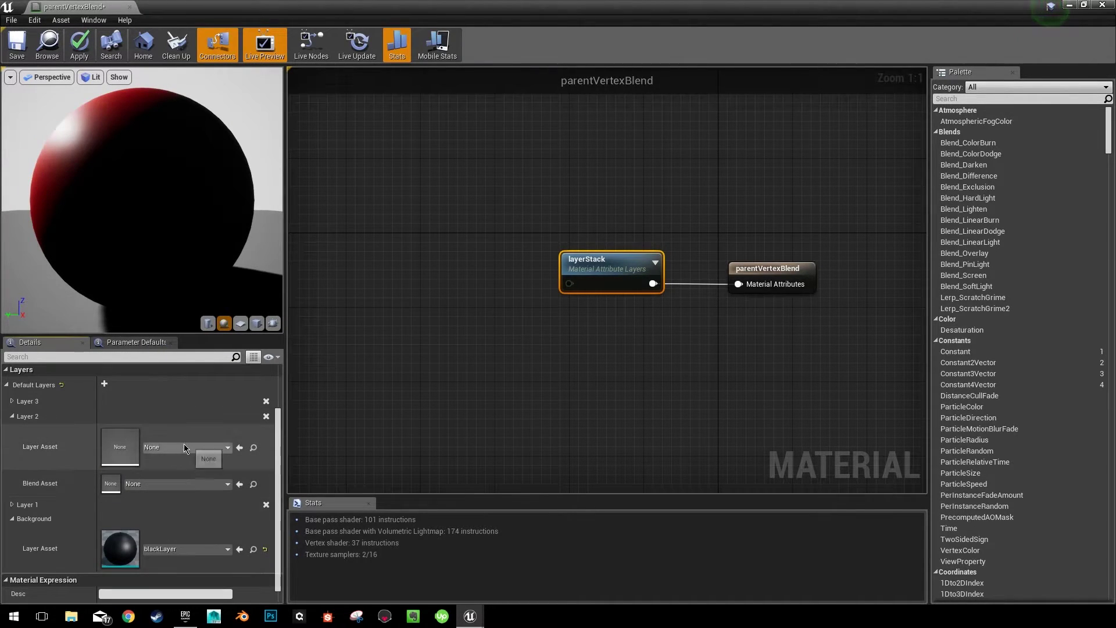
pyautogui.click(183, 445)
pyautogui.click(180, 303)
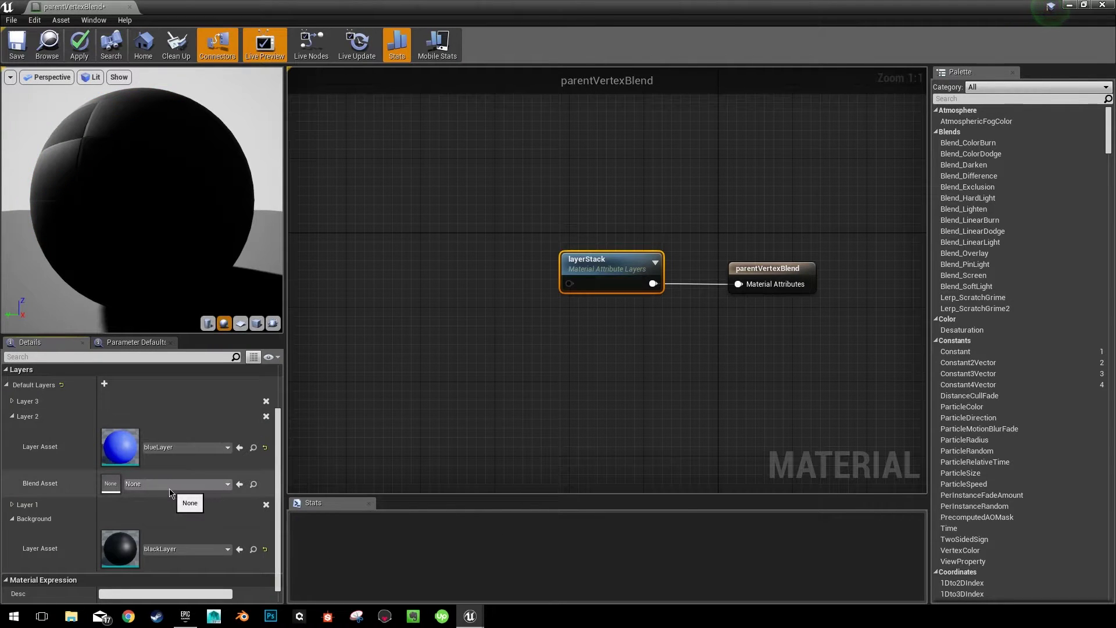
pyautogui.click(172, 480)
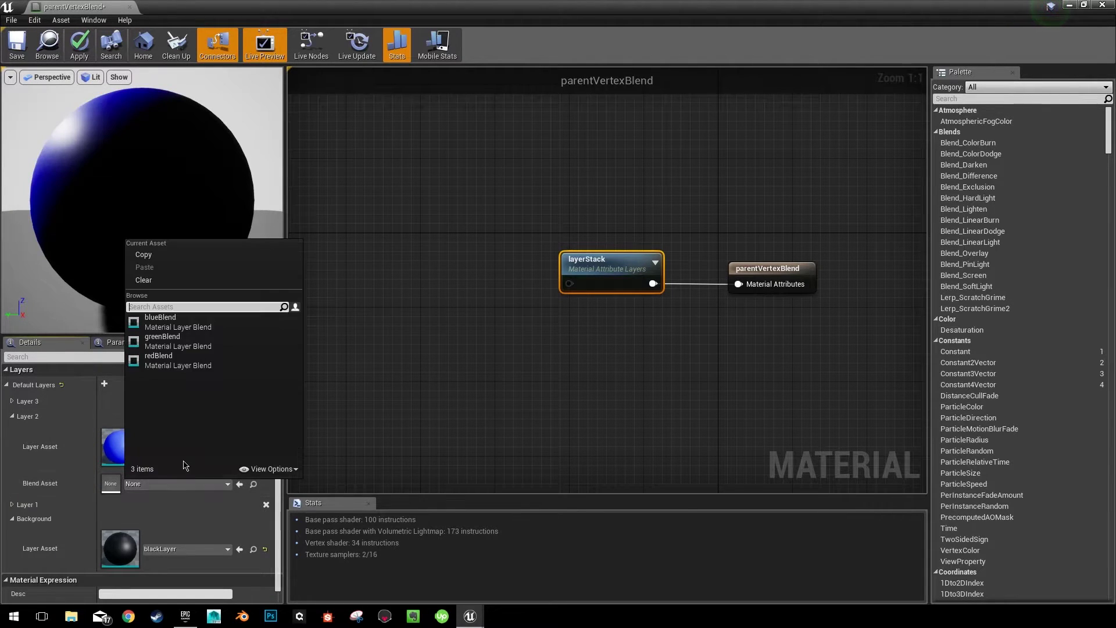
pyautogui.click(220, 335)
# - Set Layer 3 to greenLayer with the greenBlend blend
pyautogui.click(12, 401)
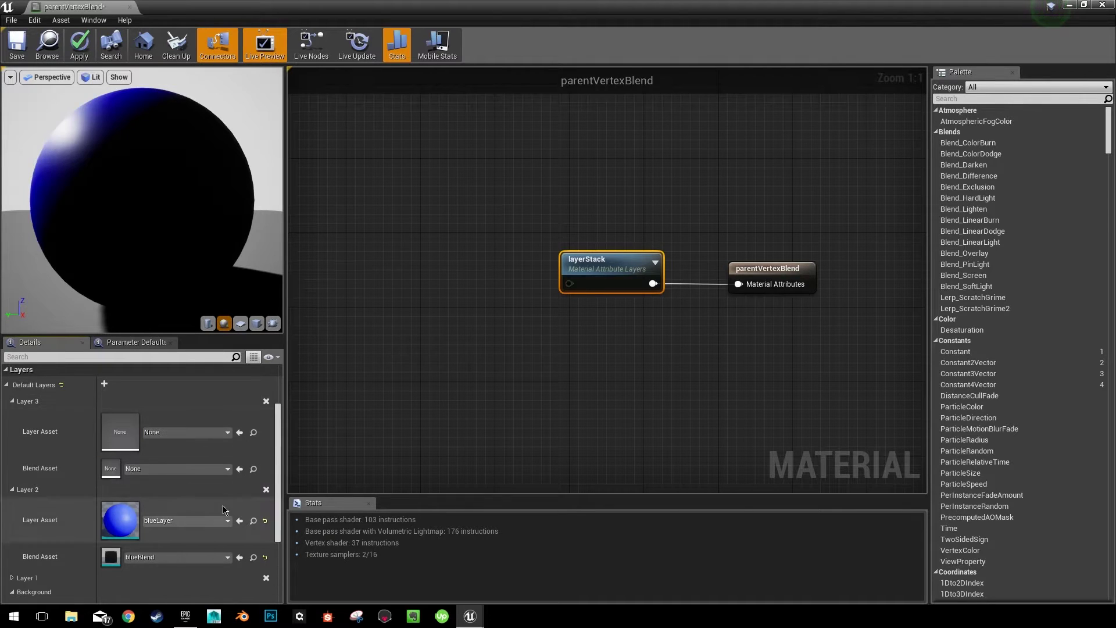
pyautogui.click(182, 439)
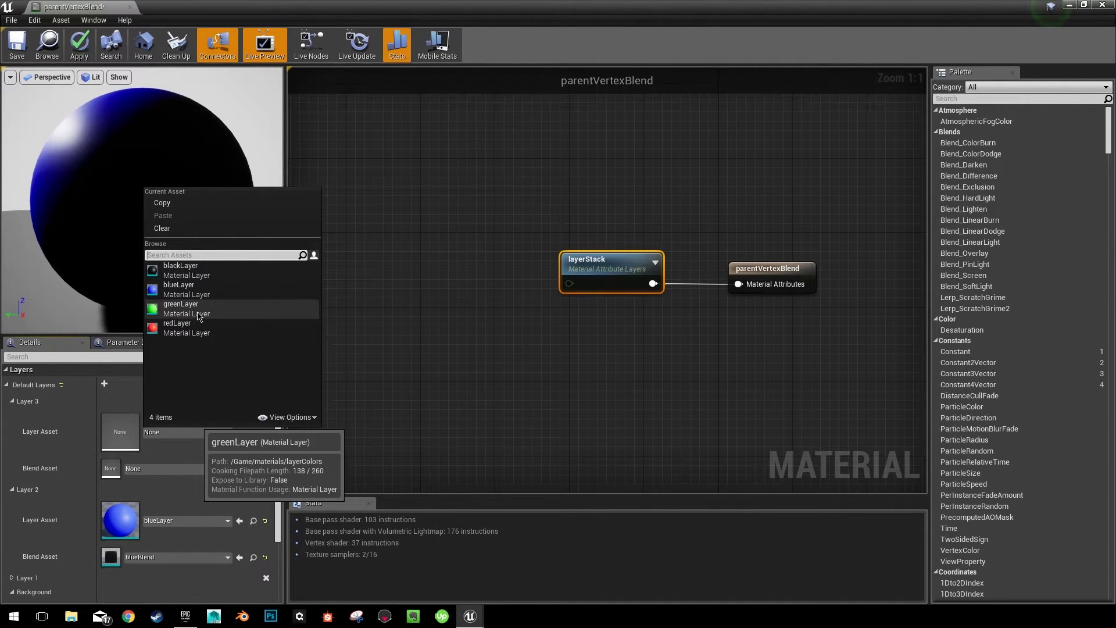
pyautogui.click(195, 323)
pyautogui.click(174, 468)
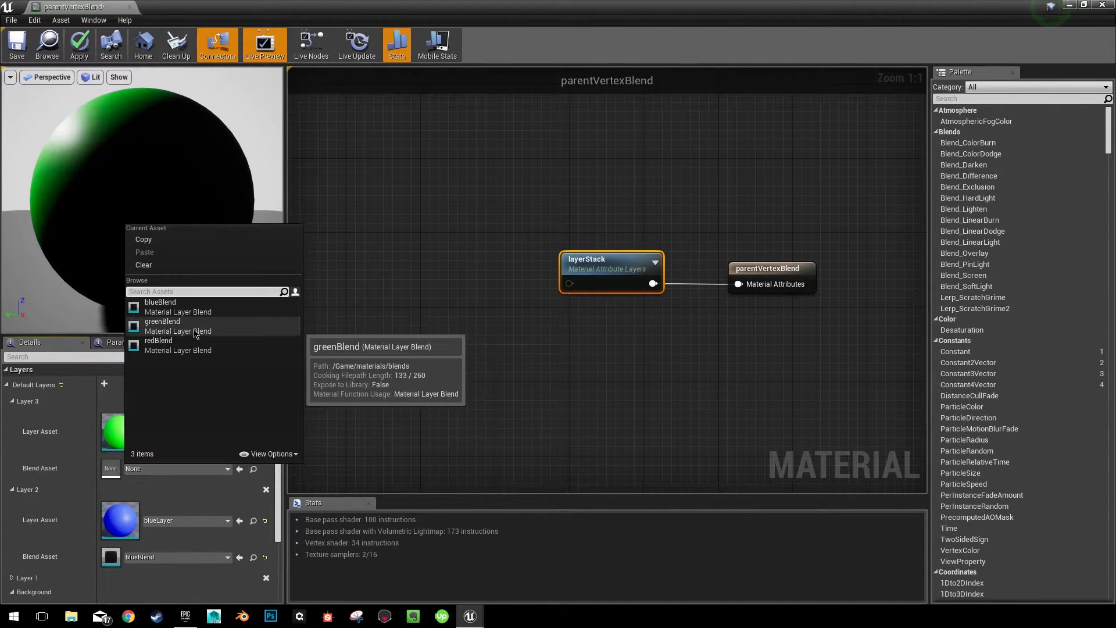
pyautogui.click(195, 327)
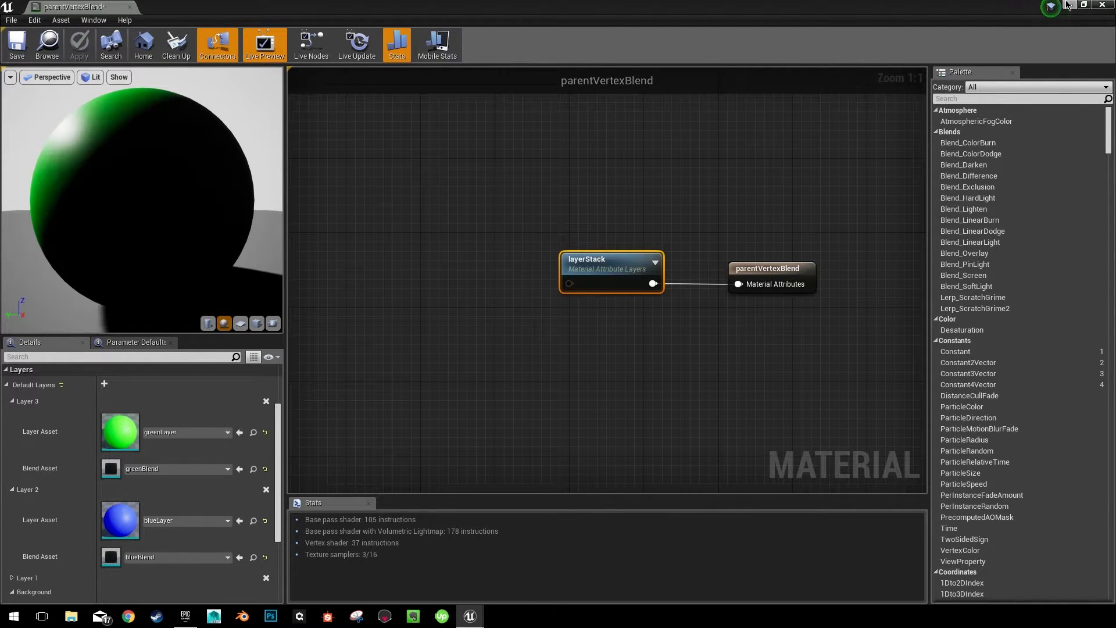
pyautogui.moveTo(705, 298); pyautogui.dragTo(638, 307, button='right')
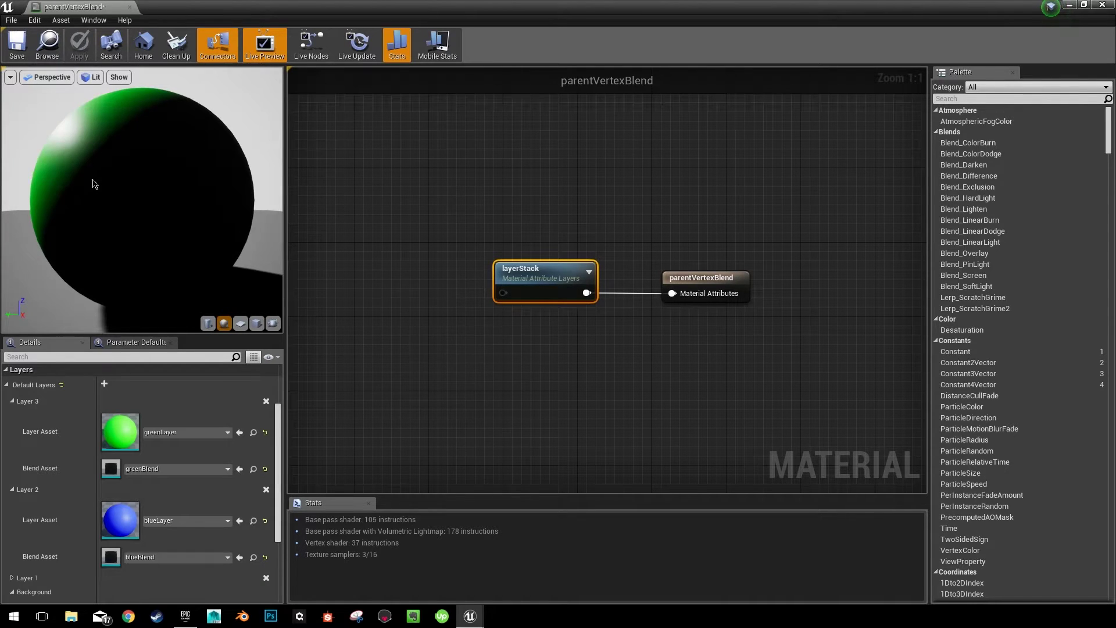
pyautogui.moveTo(92, 183); pyautogui.dragTo(151, 174)
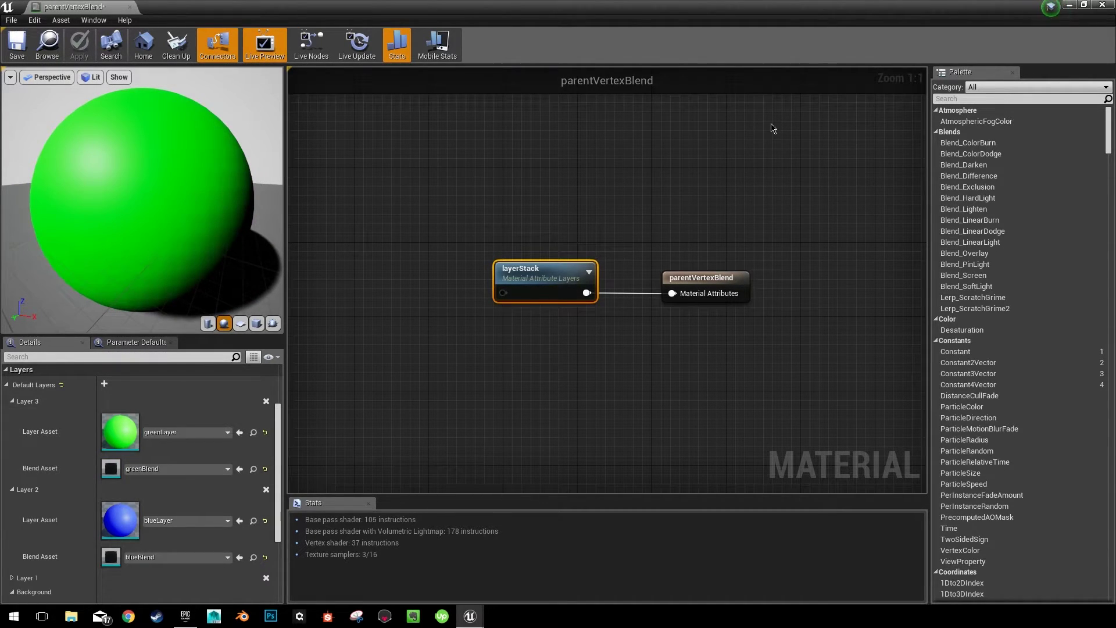
# - Minimize the material editor and add the cyl cylinder mesh to the level
pyautogui.click(1070, 6)
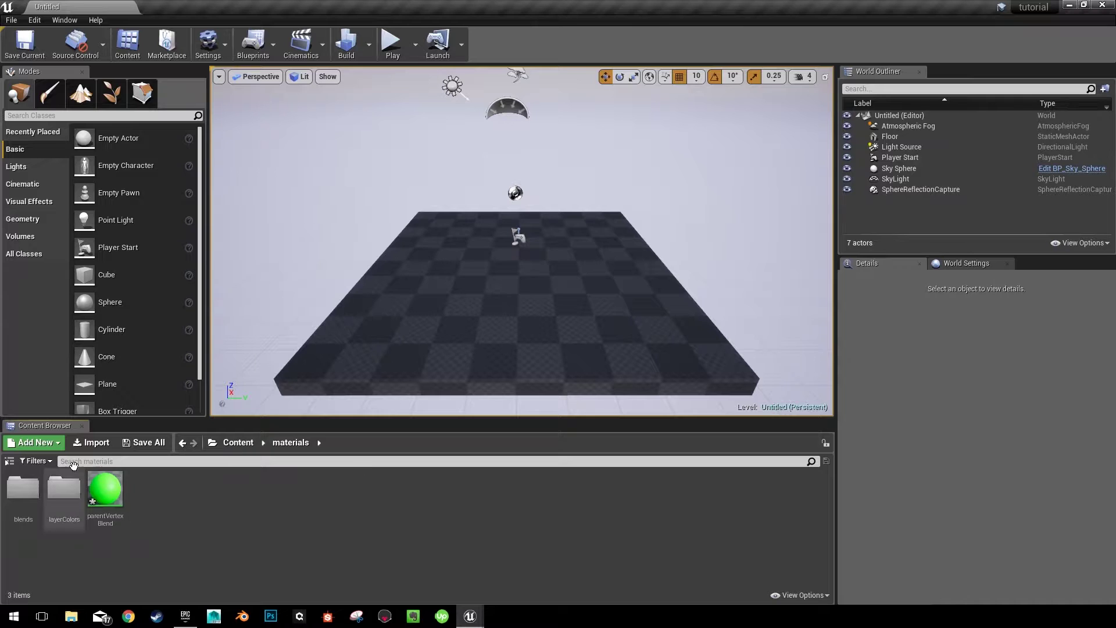
pyautogui.click(38, 444)
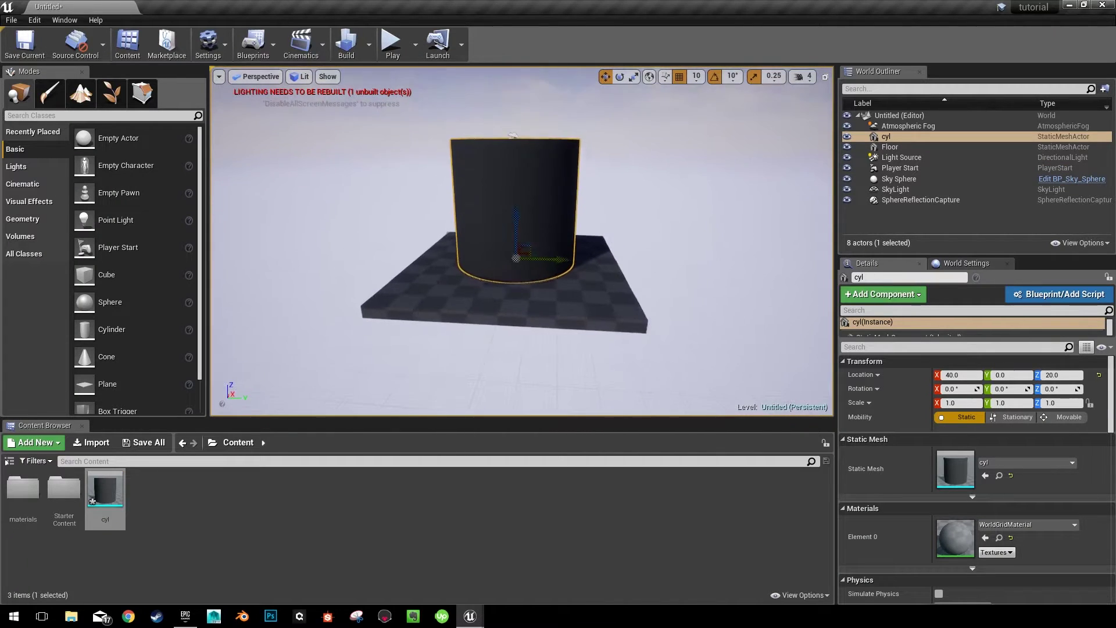
pyautogui.moveTo(605, 227)
pyautogui.mouseDown()
pyautogui.moveTo(593, 197)
pyautogui.moveTo(605, 227)
pyautogui.mouseUp()
pyautogui.scroll(5, 605, 227)
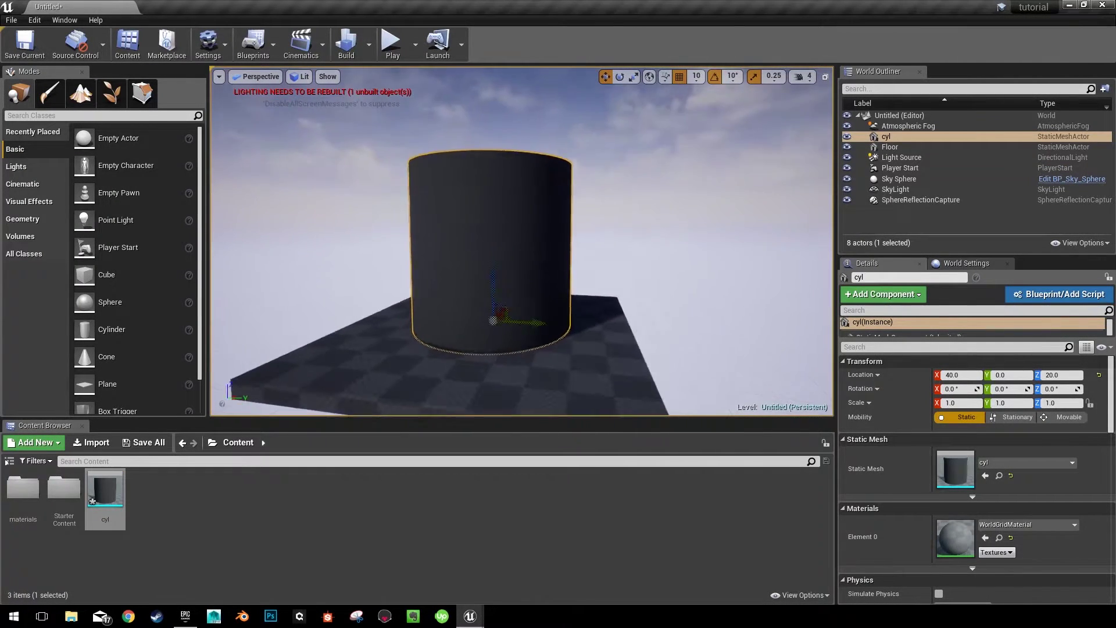
pyautogui.scroll(3, 514, 229)
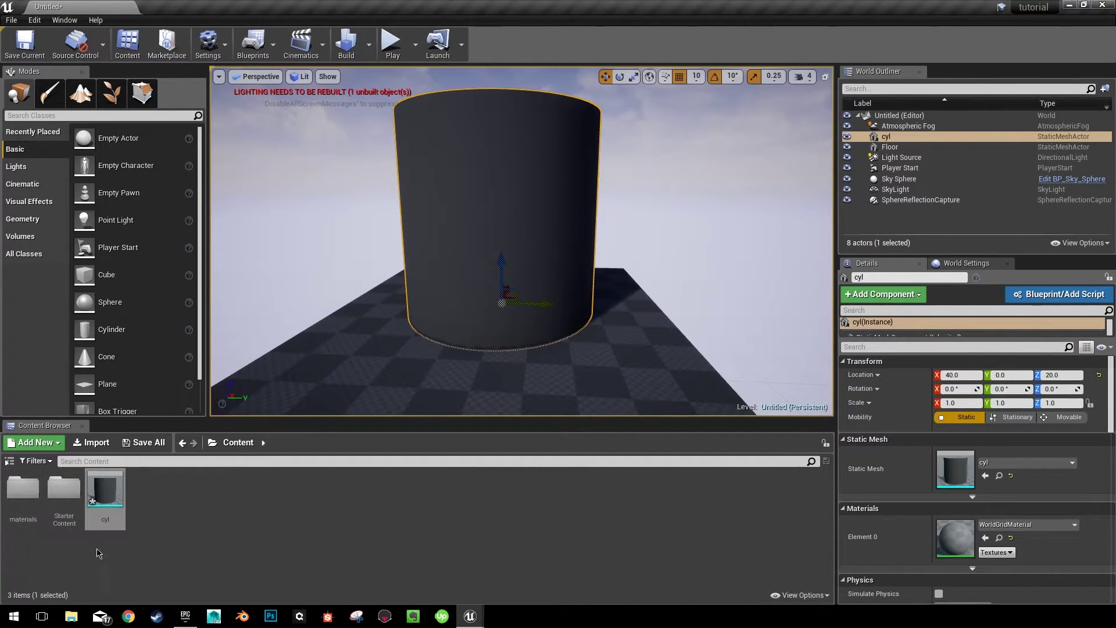
# - Select parentVertexBlend in the materials folder and start File > Save Current As
pyautogui.doubleClick(20, 507)
pyautogui.click(105, 494)
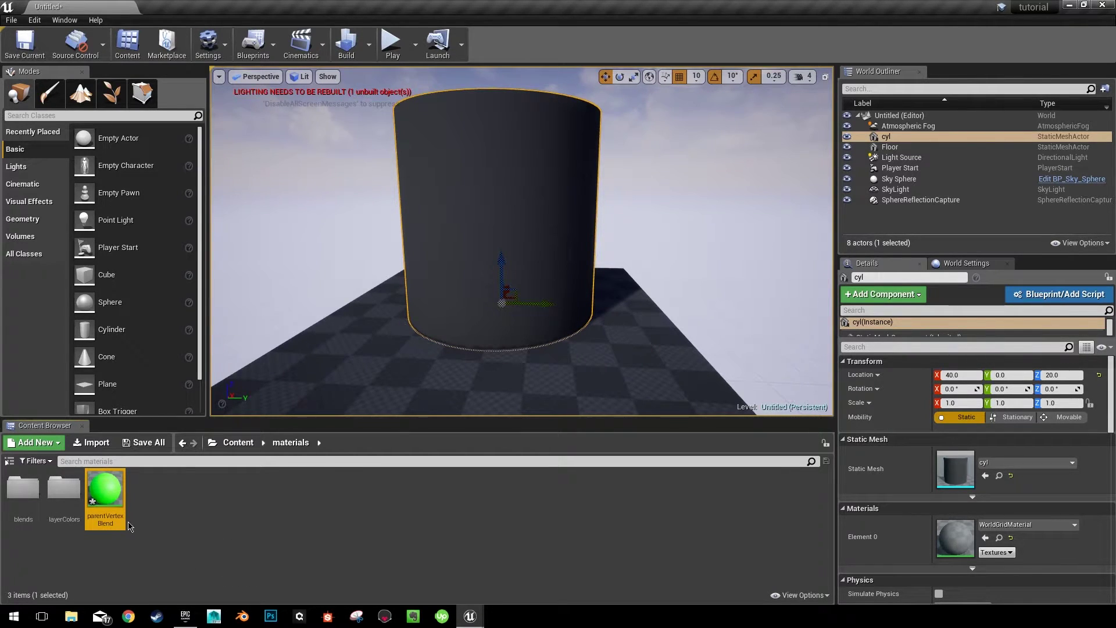
pyautogui.click(11, 19)
pyautogui.click(32, 124)
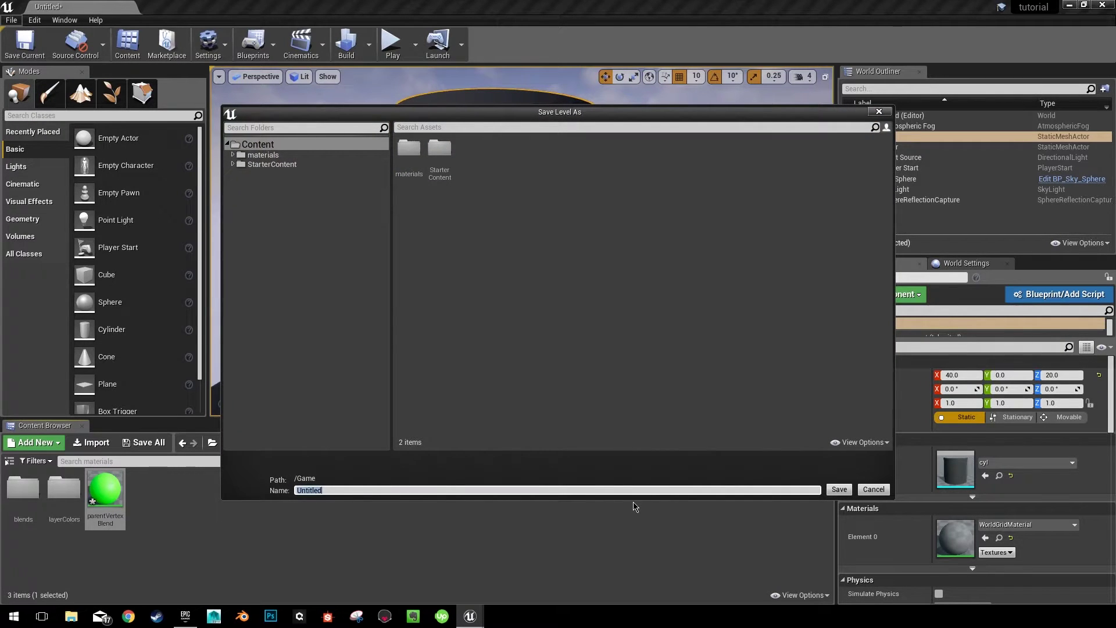
# - Save the level as newmap and create a parentVertexBlend material instance named vertexLayers
pyautogui.write('newmap')
pyautogui.press('Return')
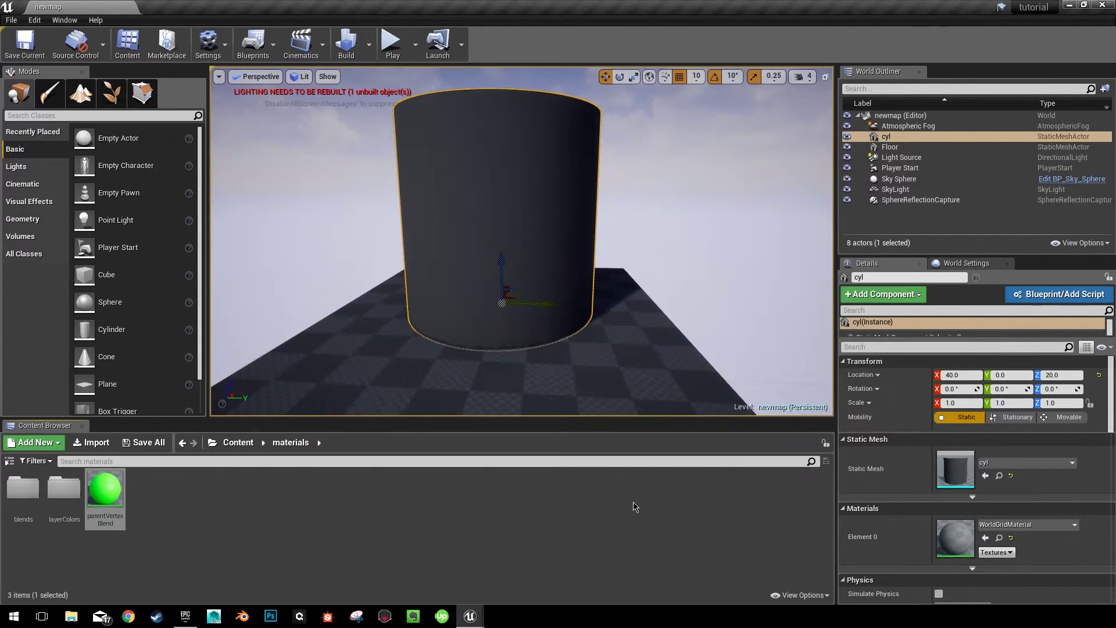
pyautogui.rightClick(105, 491)
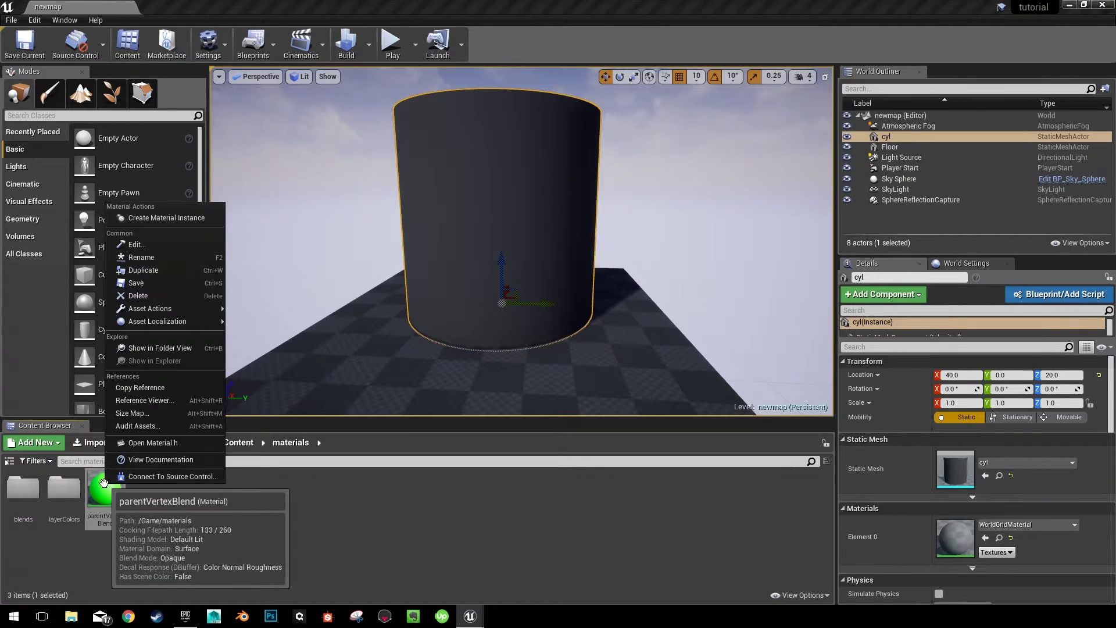
pyautogui.click(152, 217)
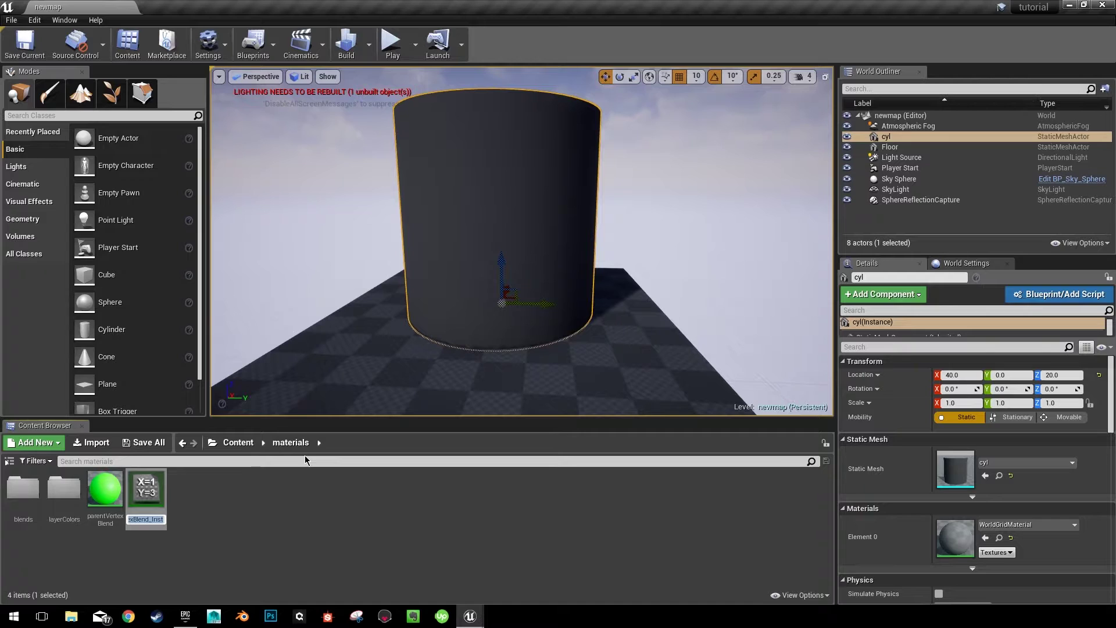
pyautogui.write('vertexLayers')
pyautogui.press('Return')
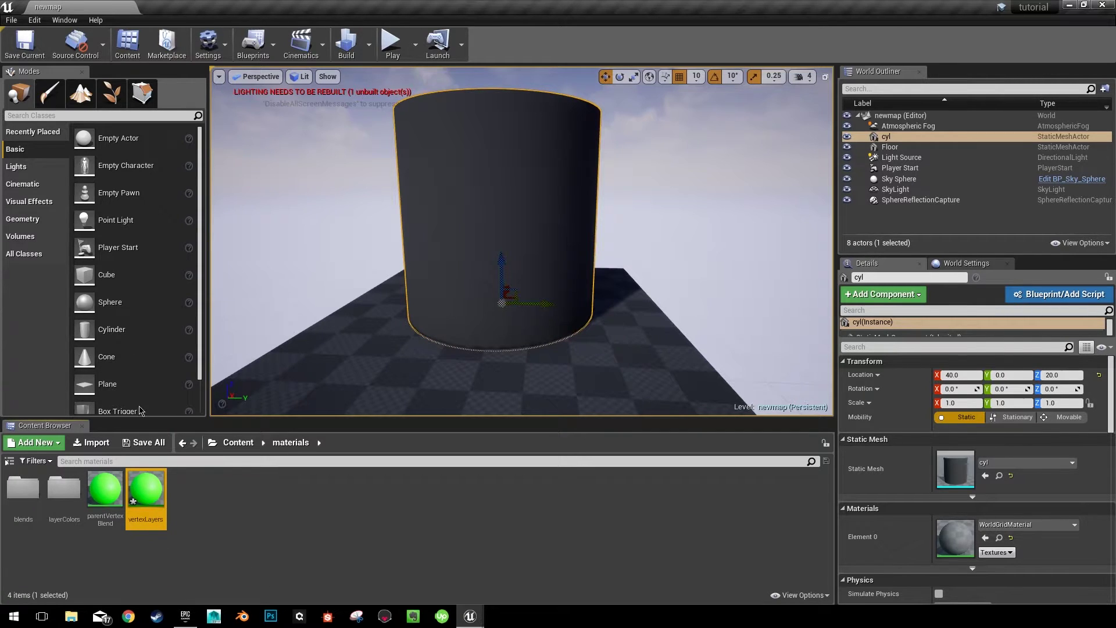
# - Drag vertexLayers onto the cyl cylinder to apply it
pyautogui.click(11, 20)
pyautogui.click(190, 418)
pyautogui.click(343, 555)
pyautogui.moveTo(145, 488); pyautogui.dragTo(515, 200)
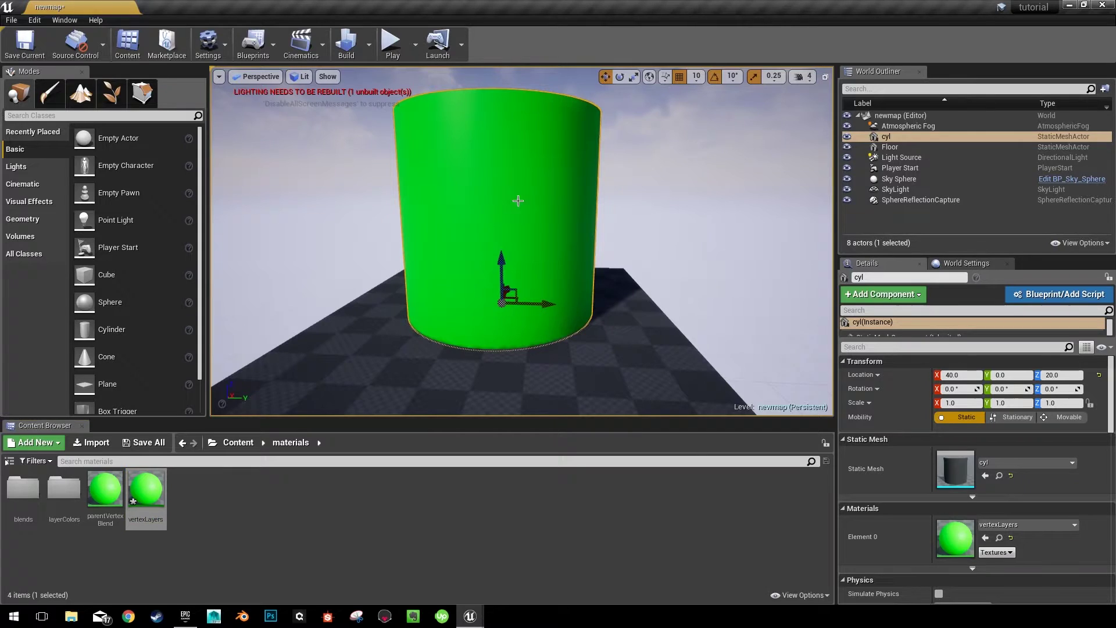
pyautogui.doubleClick(148, 491)
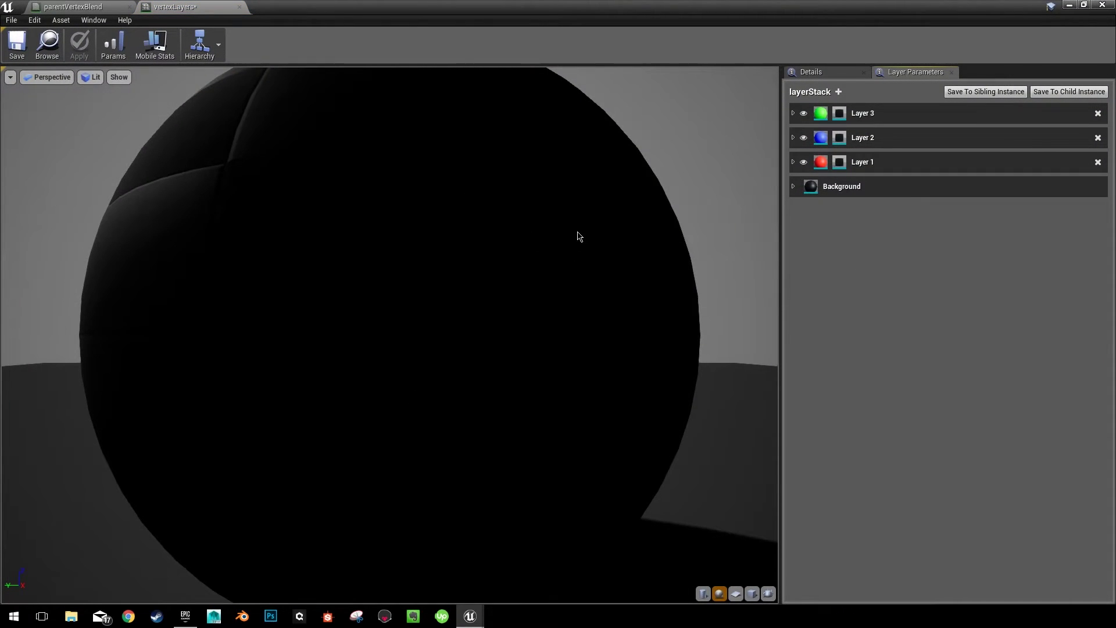
pyautogui.scroll(-5, 579, 236)
pyautogui.scroll(2, 465, 285)
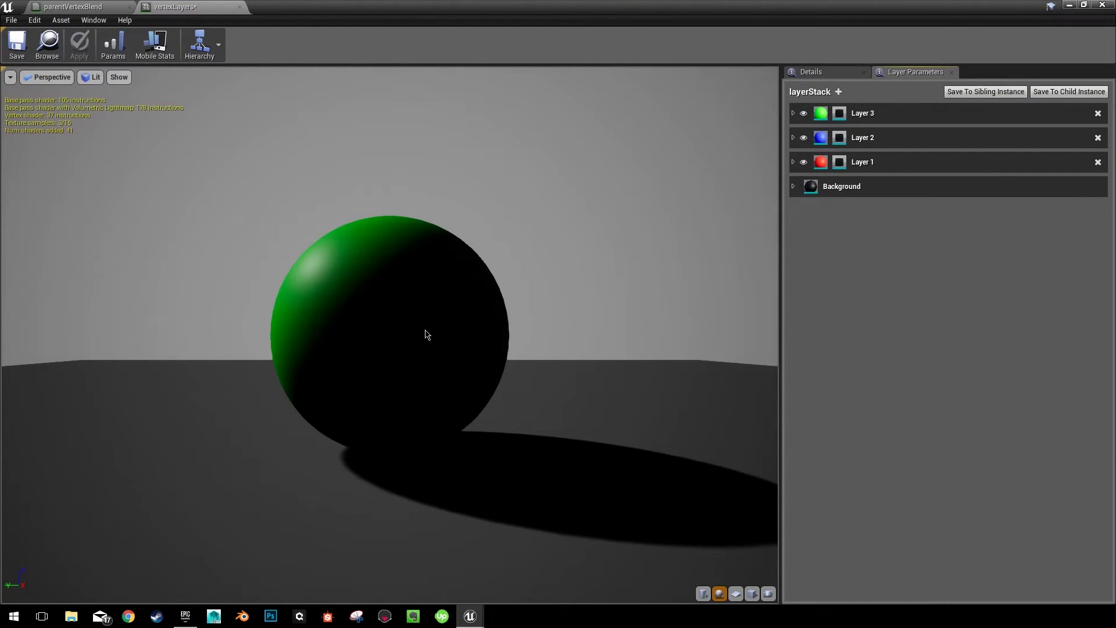
pyautogui.click(848, 72)
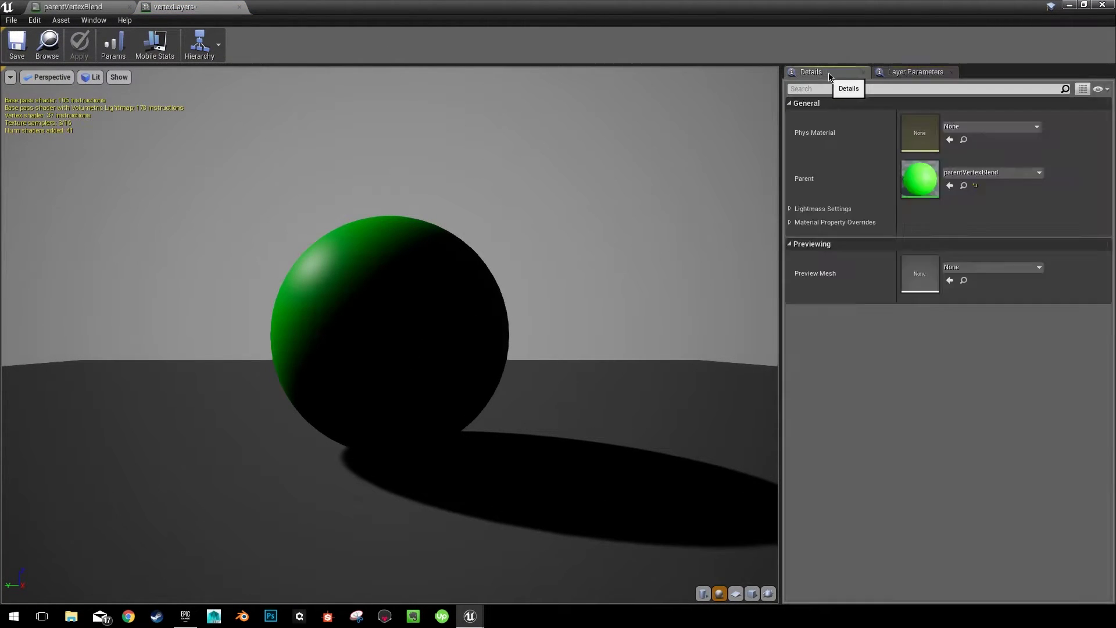
pyautogui.click(913, 72)
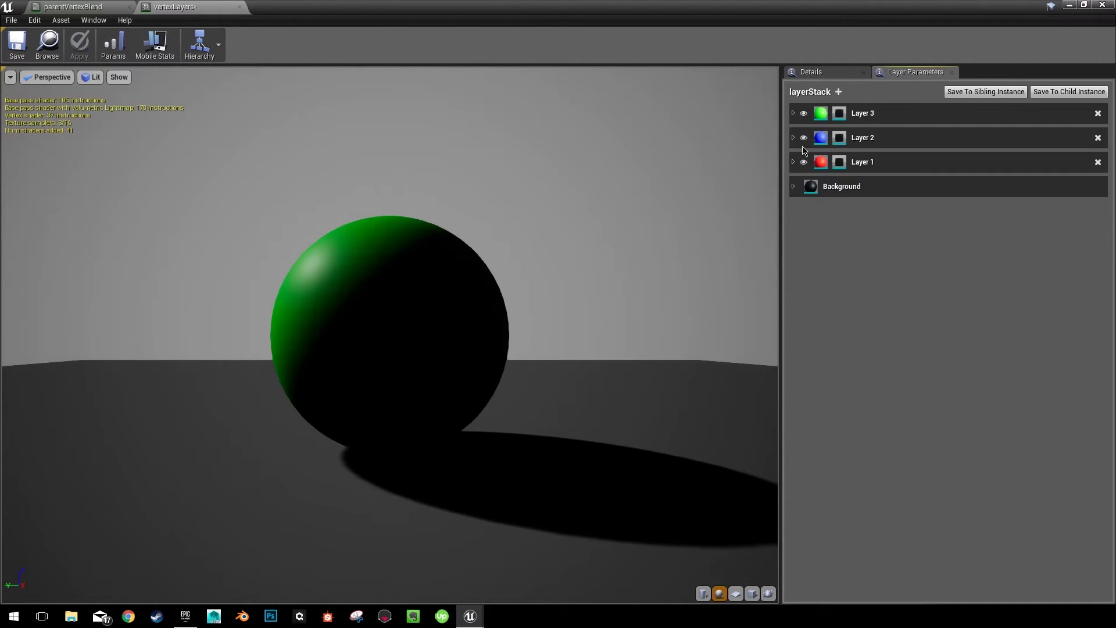
pyautogui.click(803, 114)
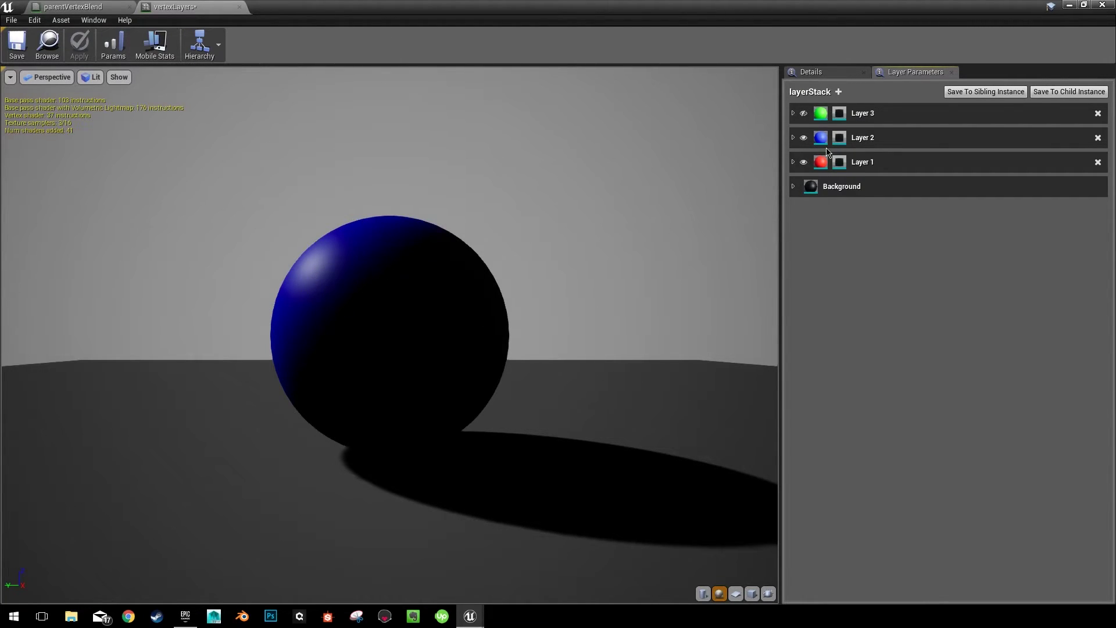
pyautogui.click(803, 138)
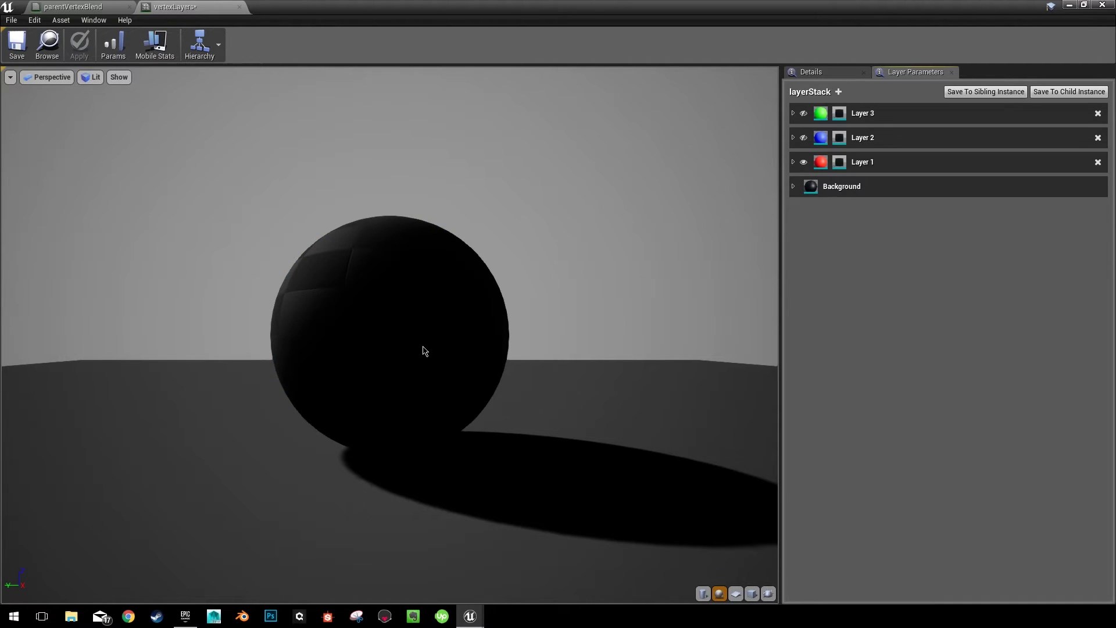
pyautogui.click(804, 138)
pyautogui.click(803, 113)
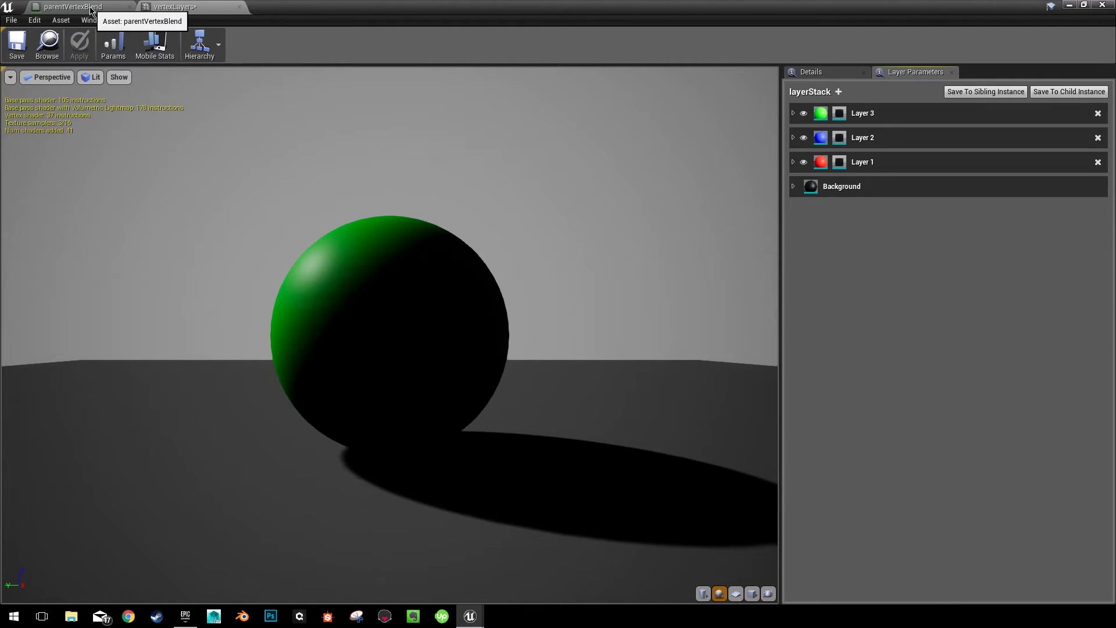
pyautogui.click(1068, 4)
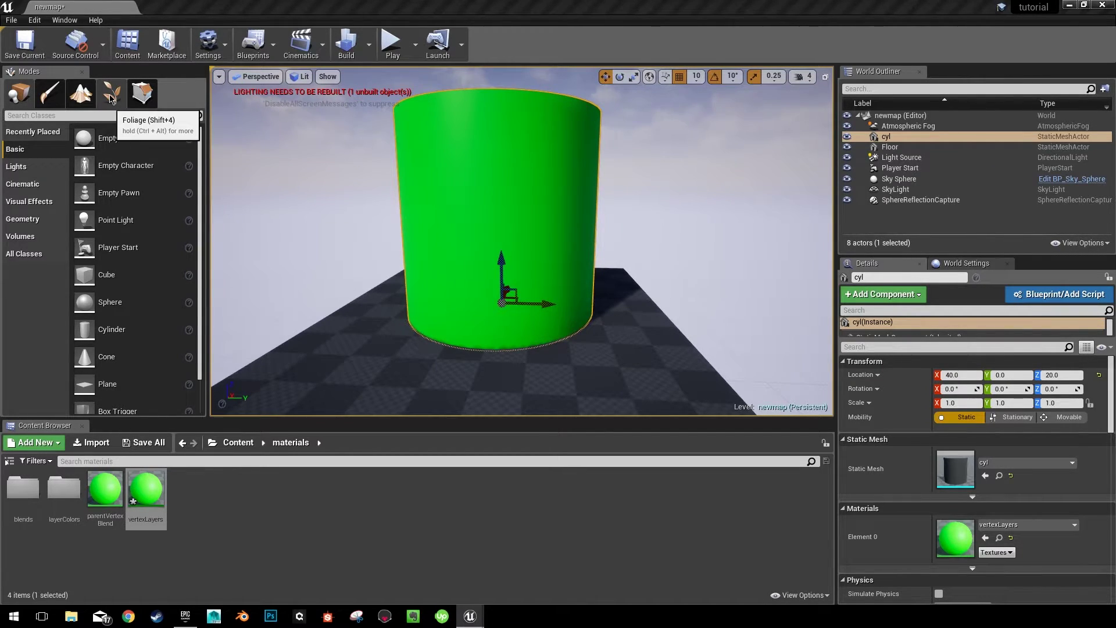
# - Switch to vertex Paint mode and paint the cylinder black
pyautogui.click(51, 96)
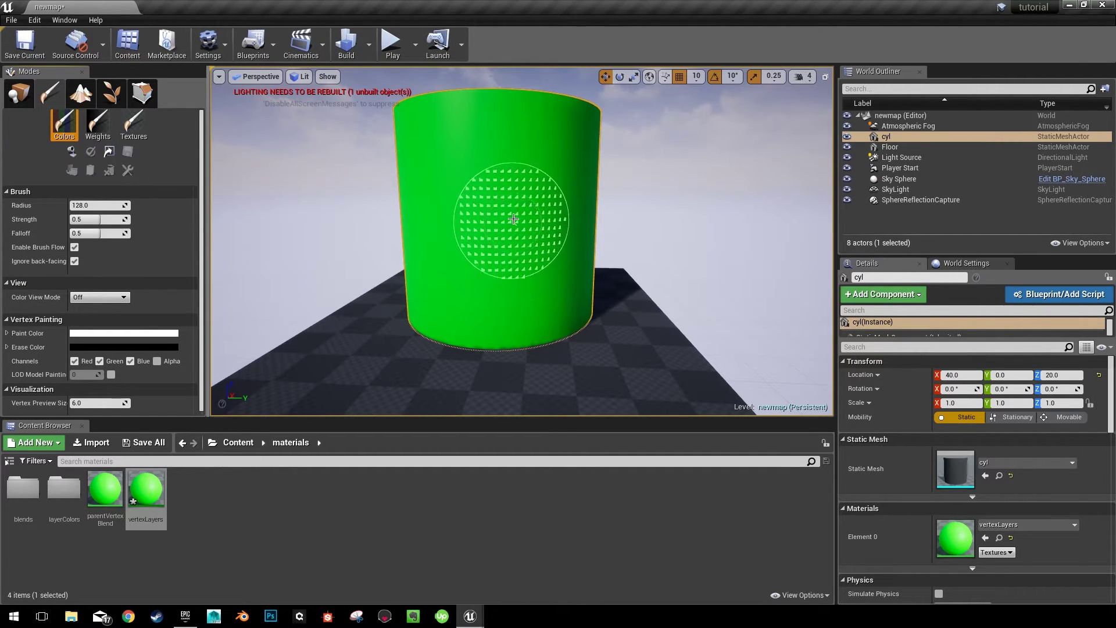
pyautogui.moveTo(515, 228)
pyautogui.keyDown('shift'); pyautogui.mouseDown()
pyautogui.moveTo(475, 315)
pyautogui.moveTo(443, 107)
pyautogui.moveTo(500, 145)
pyautogui.moveTo(523, 325)
pyautogui.moveTo(573, 198)
pyautogui.moveTo(557, 112)
pyautogui.moveTo(582, 302)
pyautogui.moveTo(445, 213)
pyautogui.moveTo(439, 223)
pyautogui.mouseUp(); pyautogui.keyUp('shift')
pyautogui.moveTo(438, 224); pyautogui.dragTo(573, 195, button='right')
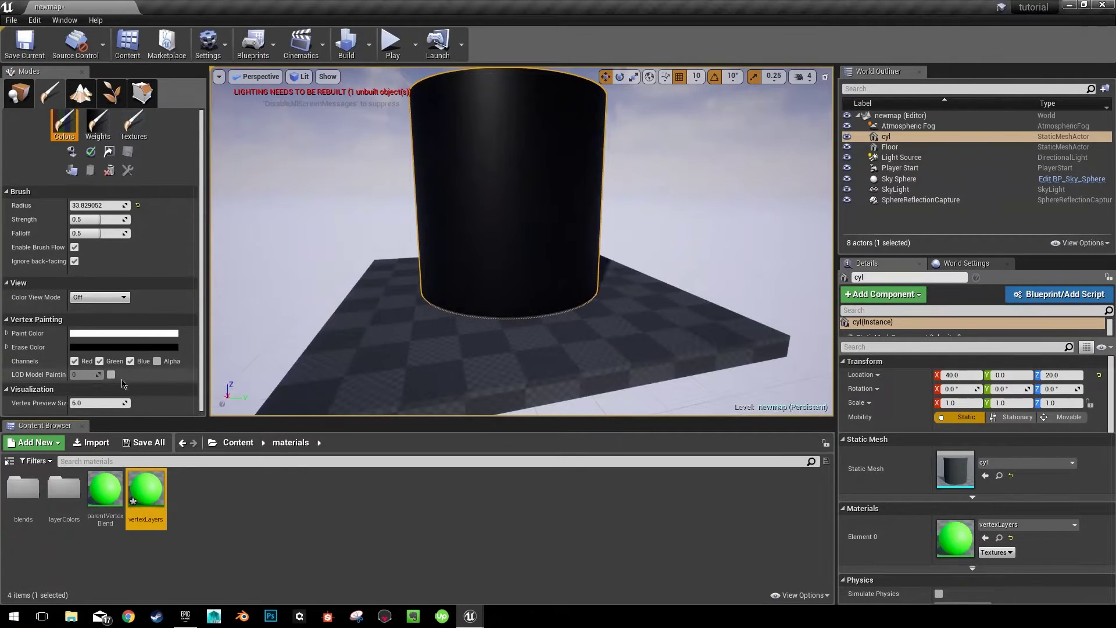
# - Toggle the channel checkboxes to paint a red patch, an overlapping blue patch, and a green stroke
pyautogui.click(100, 361)
pyautogui.click(130, 361)
pyautogui.moveTo(474, 279)
pyautogui.mouseDown()
pyautogui.moveTo(465, 169)
pyautogui.moveTo(466, 217)
pyautogui.moveTo(516, 189)
pyautogui.mouseUp()
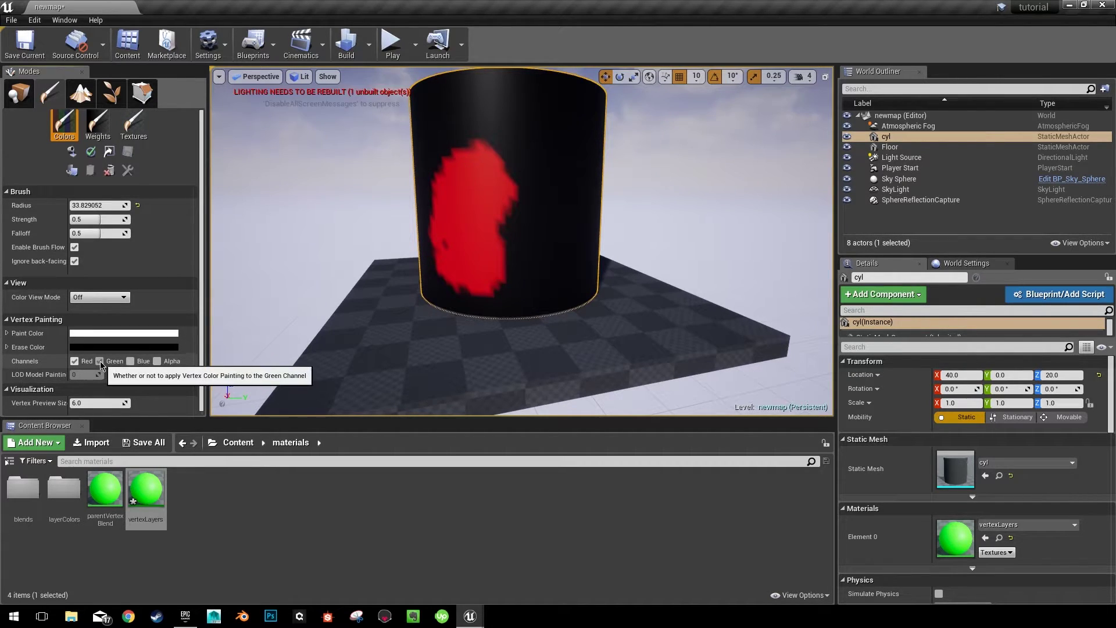
pyautogui.click(130, 361)
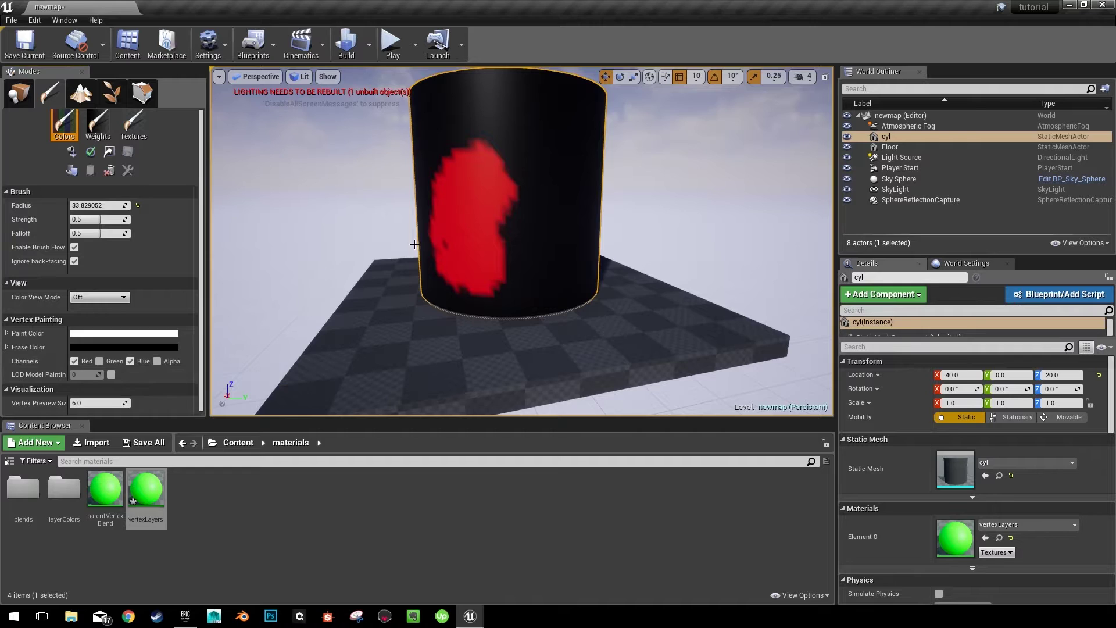
pyautogui.moveTo(491, 225)
pyautogui.mouseDown()
pyautogui.moveTo(506, 224)
pyautogui.moveTo(479, 231)
pyautogui.moveTo(520, 227)
pyautogui.moveTo(533, 175)
pyautogui.moveTo(496, 235)
pyautogui.moveTo(523, 186)
pyautogui.mouseUp()
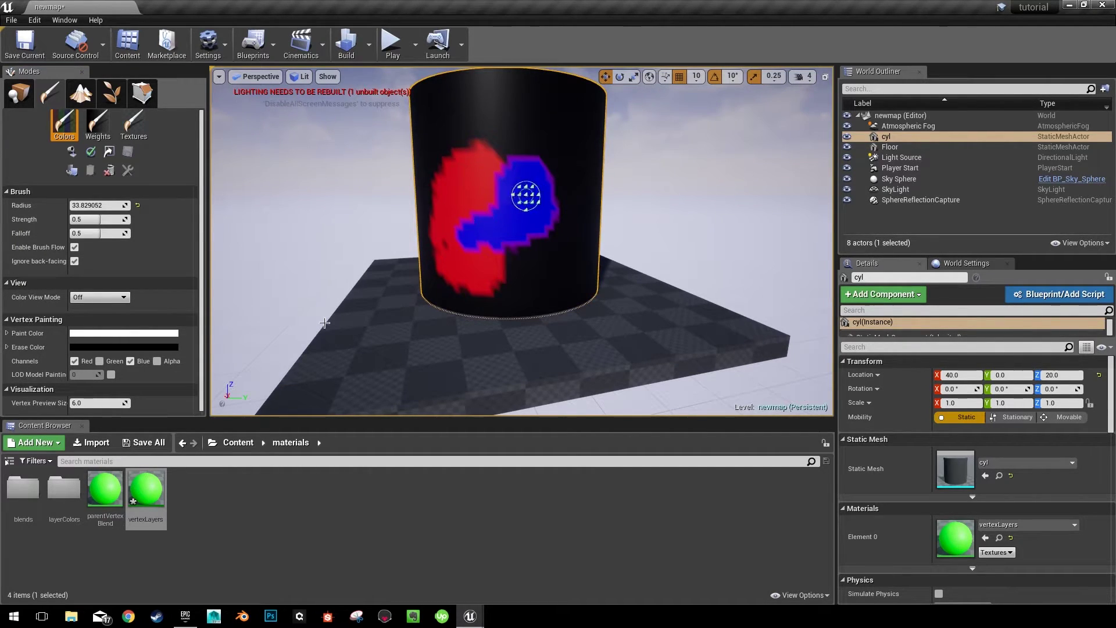
pyautogui.click(100, 361)
pyautogui.moveTo(543, 129)
pyautogui.mouseDown()
pyautogui.moveTo(485, 188)
pyautogui.moveTo(543, 130)
pyautogui.moveTo(573, 173)
pyautogui.moveTo(518, 149)
pyautogui.mouseUp()
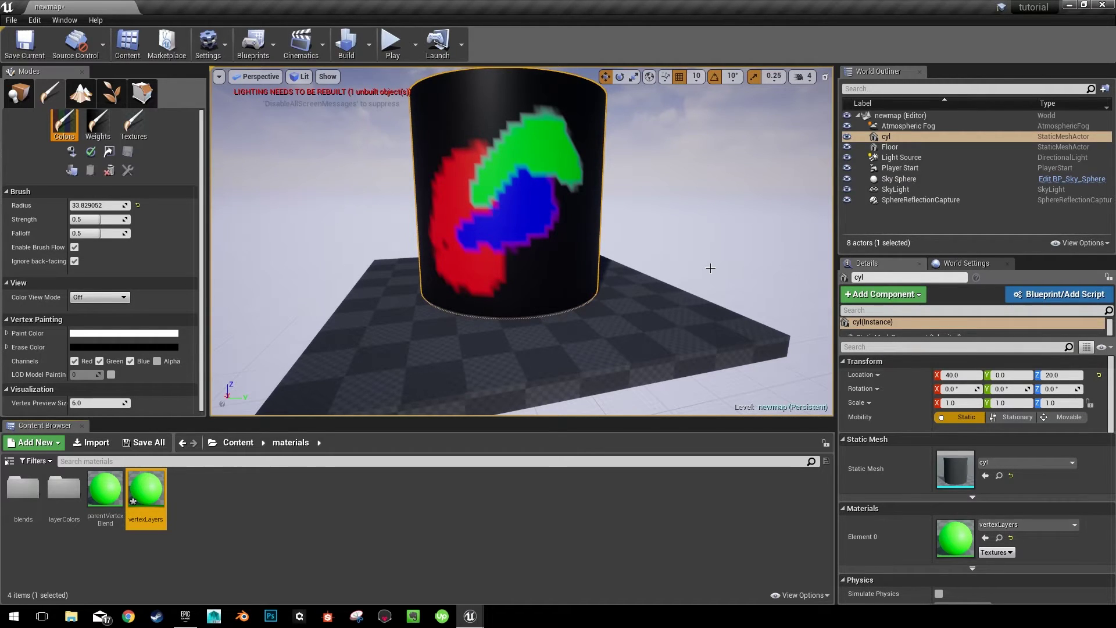
pyautogui.click(496, 535)
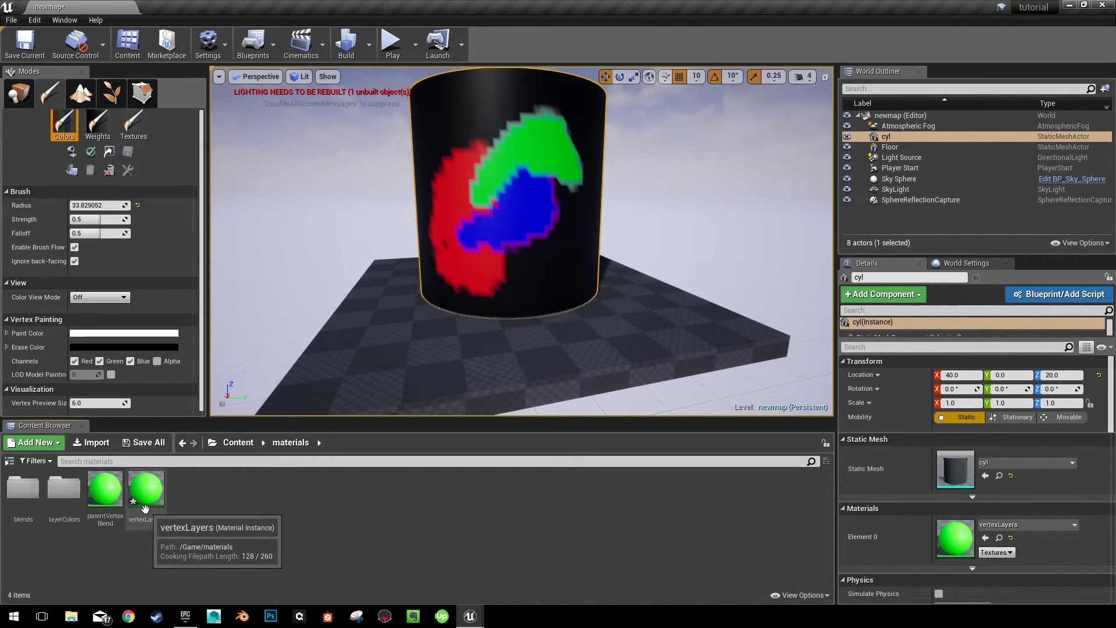
# - In the blends folder, add a Material Layer asset named brick
pyautogui.doubleClick(24, 488)
pyautogui.rightClick(203, 557)
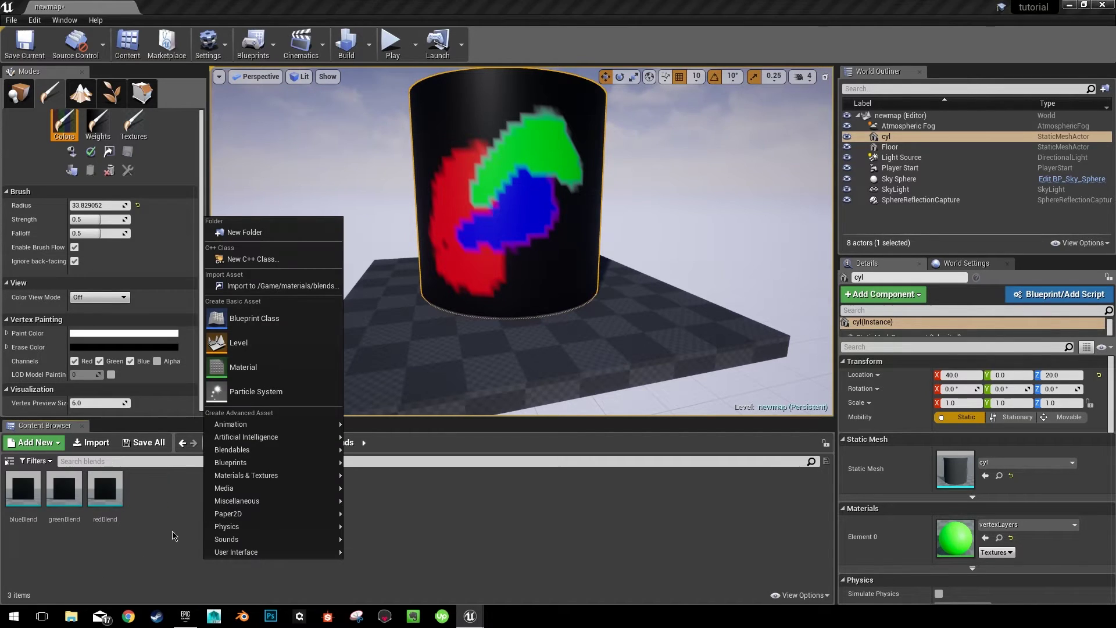
pyautogui.moveTo(297, 472)
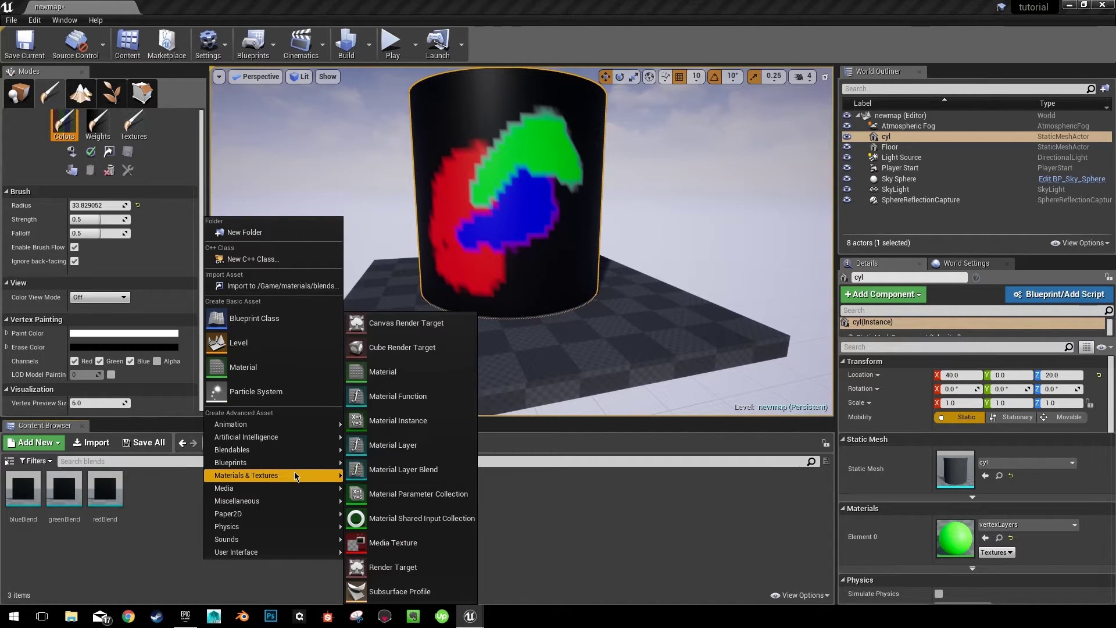
pyautogui.click(417, 445)
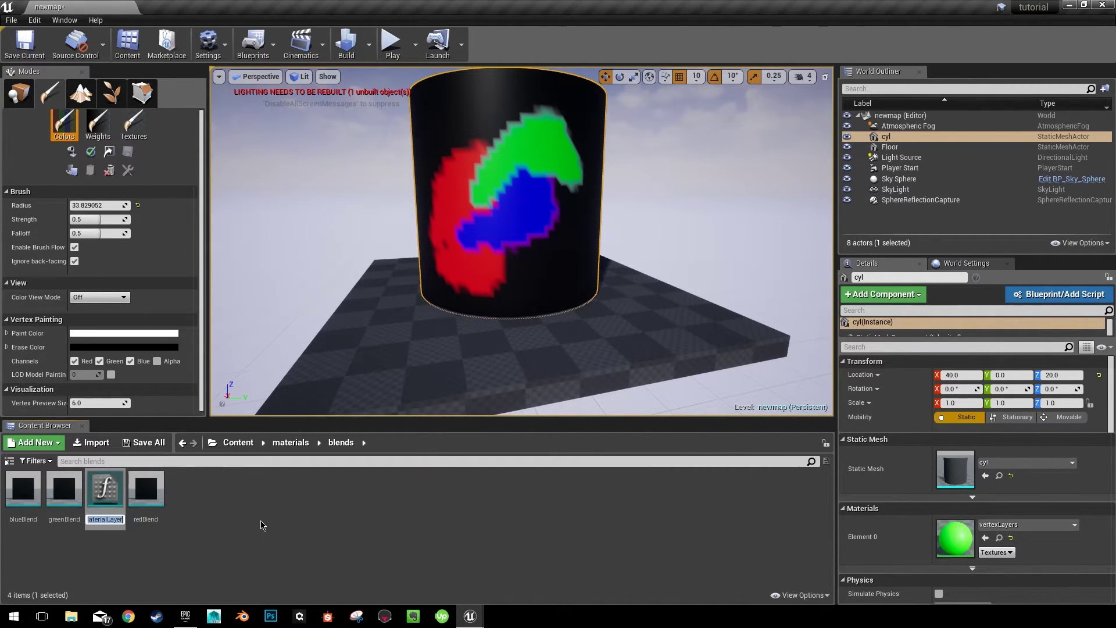
pyautogui.write('brick')
pyautogui.press('Return')
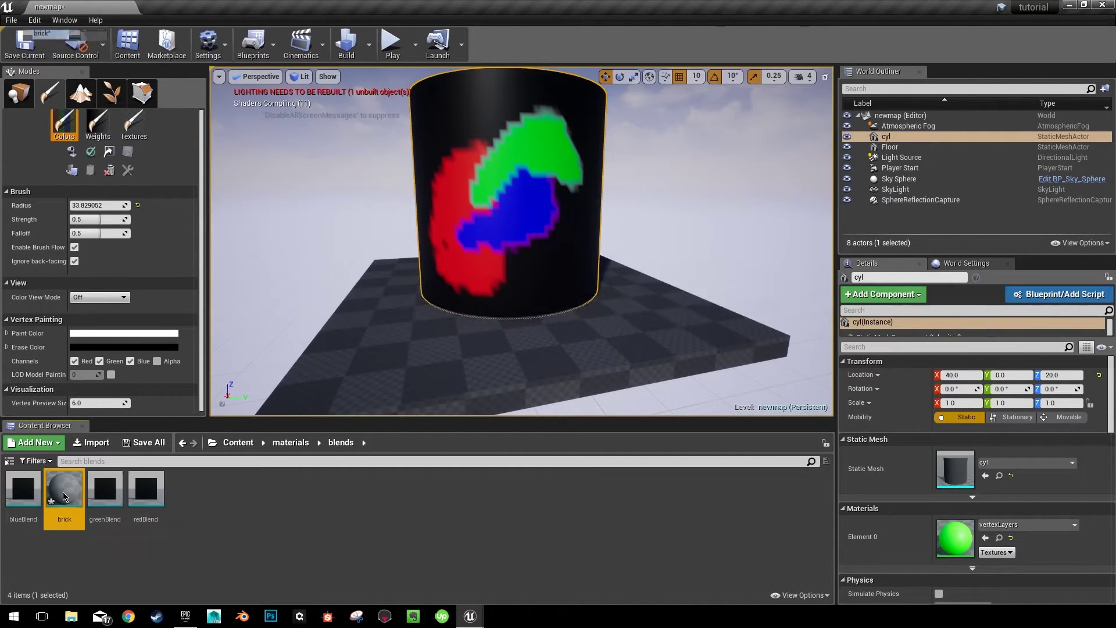
# - Open brick and set SetMaterialAttributes attribute 0 to BaseColor and attribute 1 to Normal
pyautogui.doubleClick(61, 502)
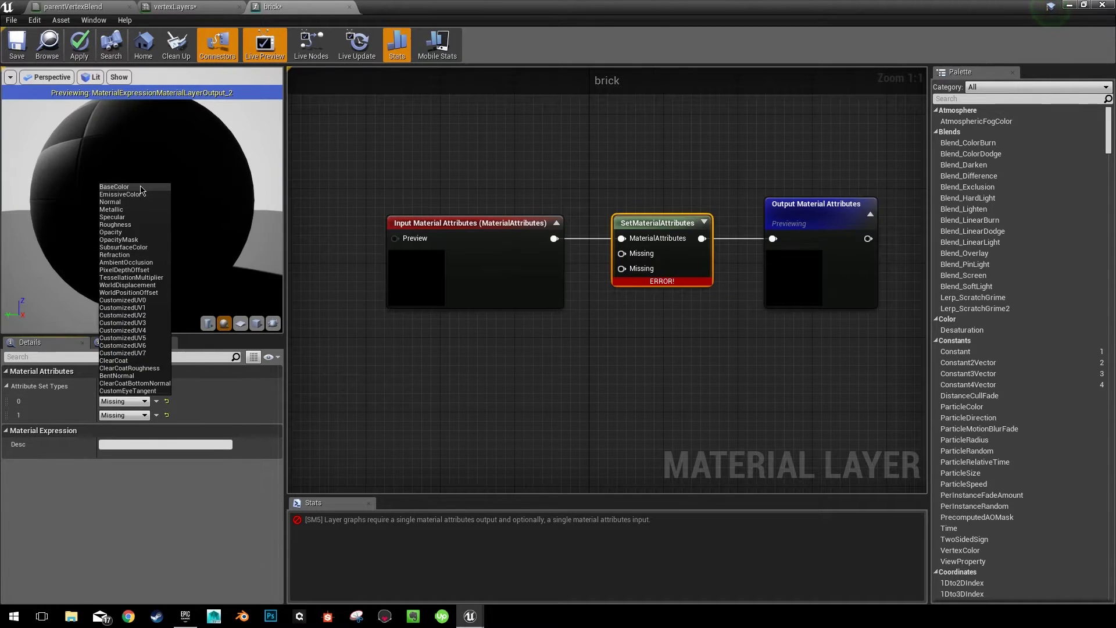
pyautogui.click(140, 187)
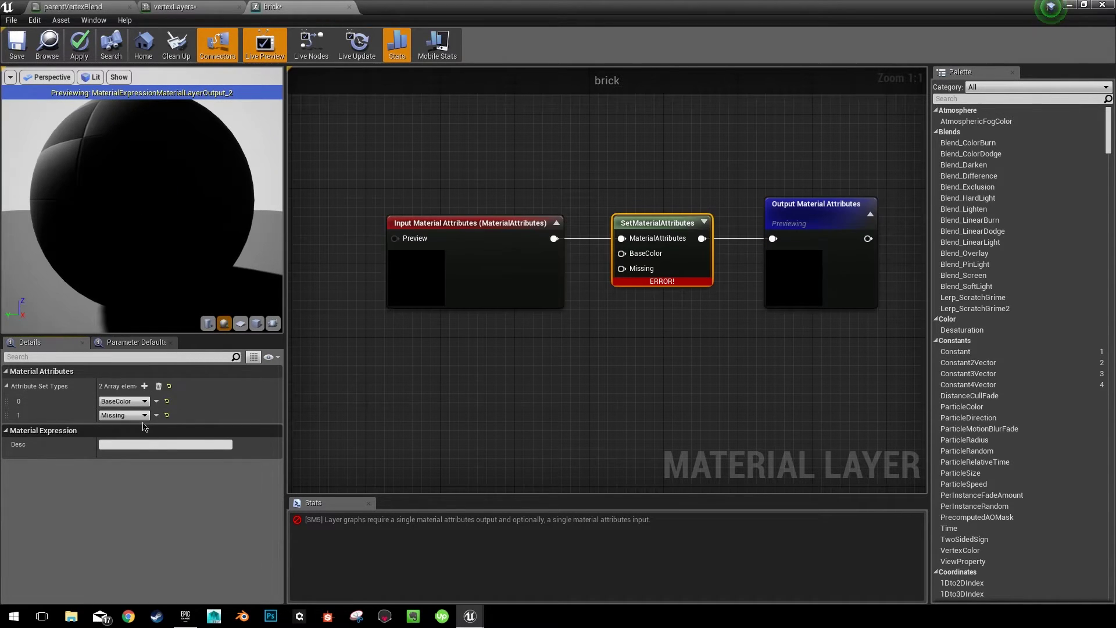
pyautogui.click(124, 415)
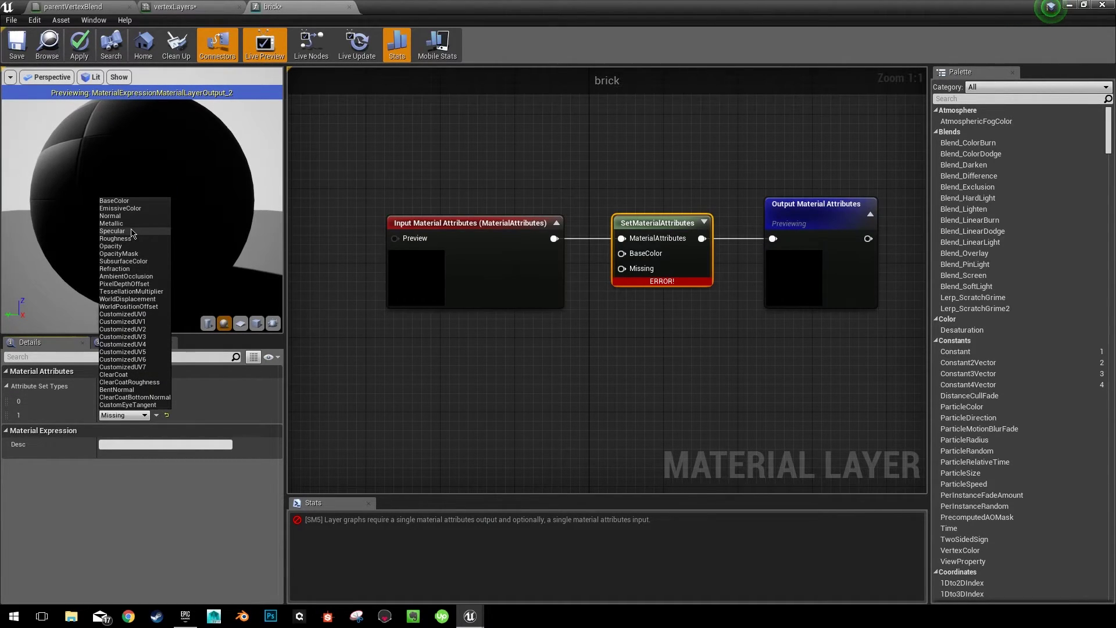
pyautogui.click(133, 217)
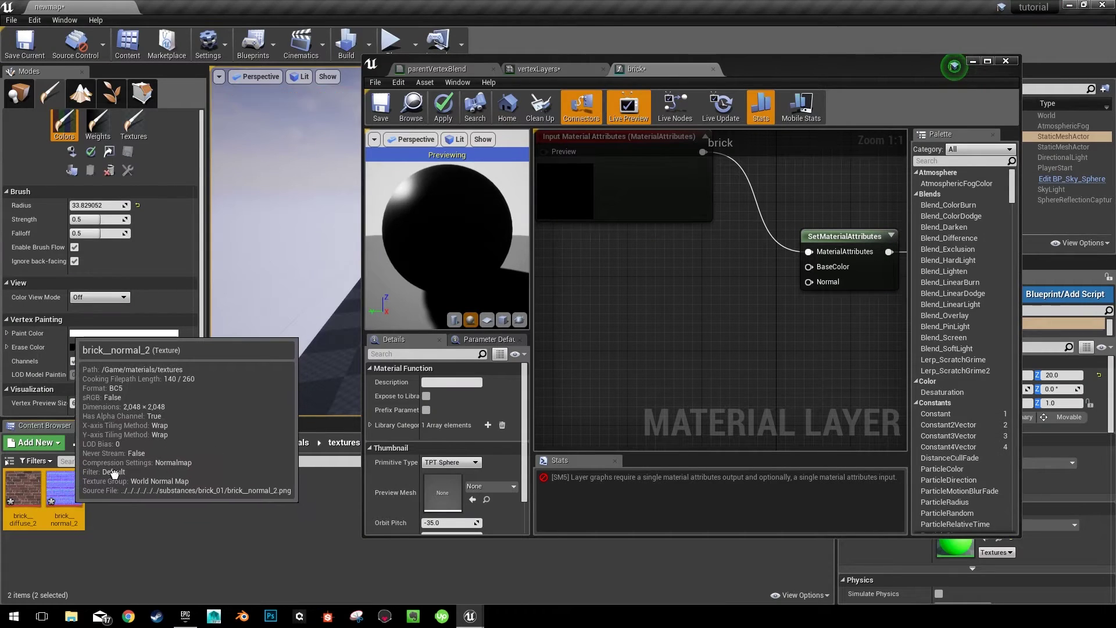
# - Wire the brick diffuse texture to BaseColor and the brick normal map to Normal, then apply
pyautogui.moveTo(23, 491); pyautogui.dragTo(593, 283)
pyautogui.moveTo(677, 334); pyautogui.dragTo(676, 280, button='right')
pyautogui.moveTo(675, 280); pyautogui.dragTo(693, 369)
pyautogui.moveTo(665, 251); pyautogui.dragTo(810, 213)
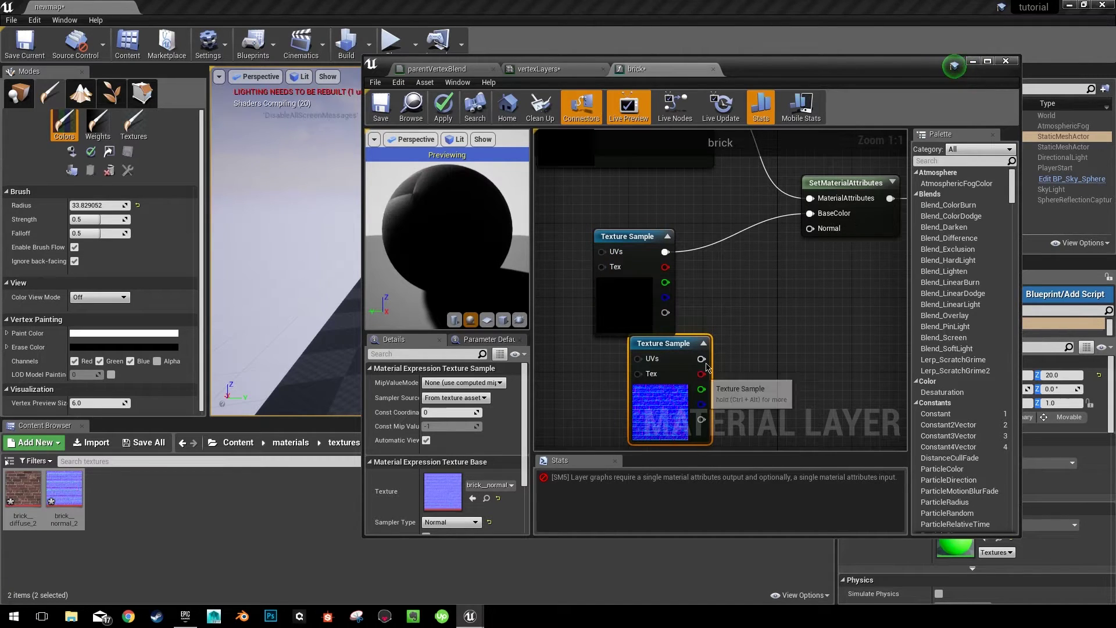
pyautogui.moveTo(701, 358); pyautogui.dragTo(810, 229)
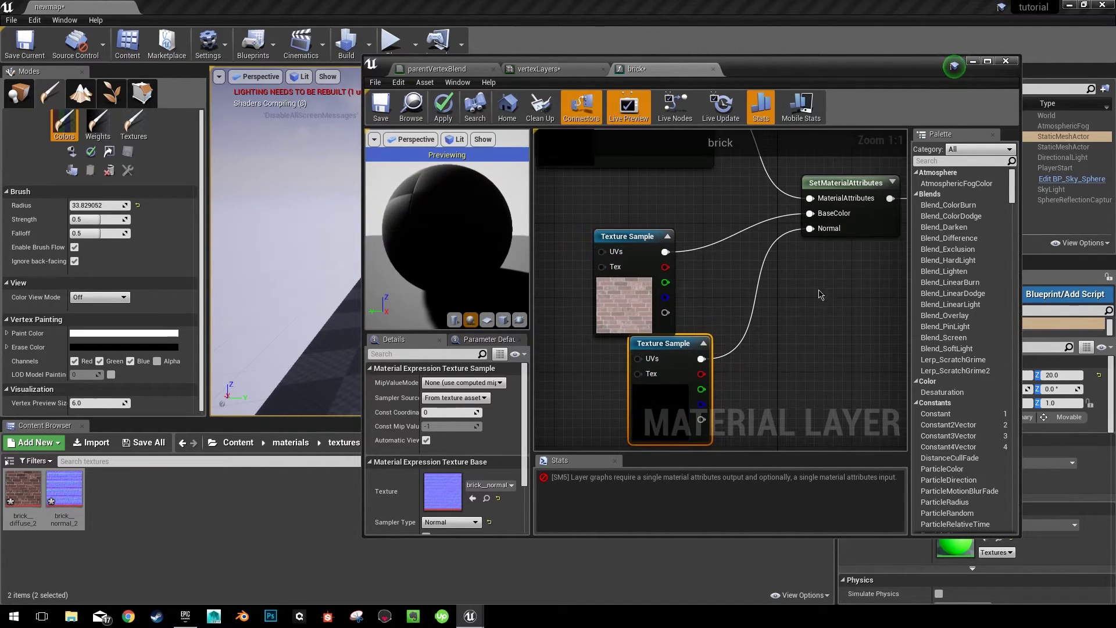
pyautogui.moveTo(810, 228); pyautogui.dragTo(666, 283, button='right')
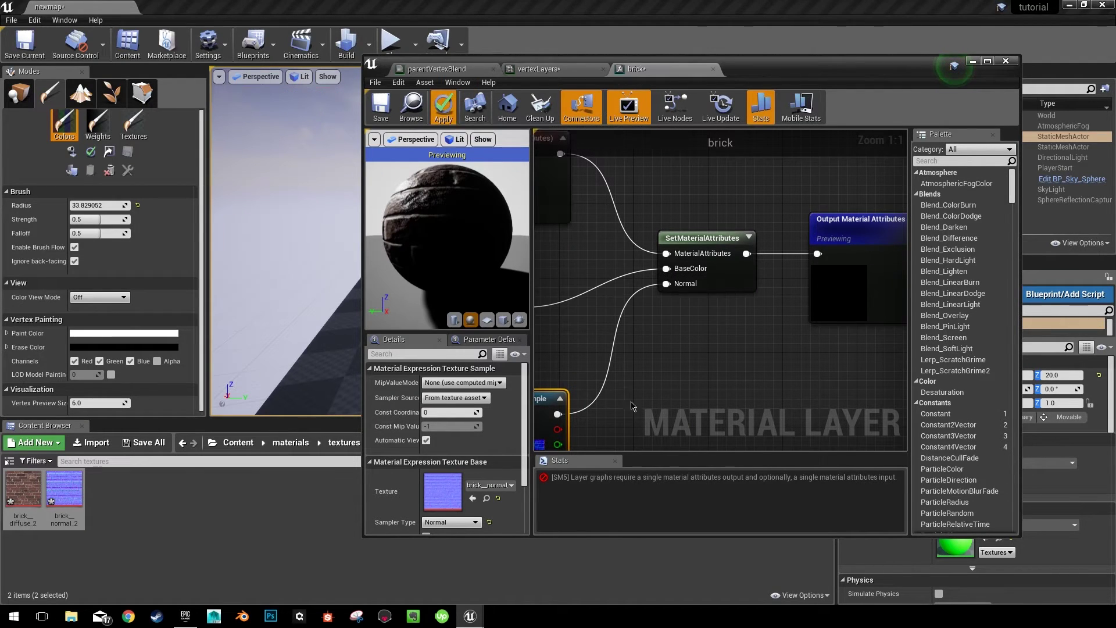
pyautogui.click(443, 105)
# - Arrange the two brick texture nodes neatly beside each other
pyautogui.moveTo(580, 253); pyautogui.dragTo(757, 188, button='right')
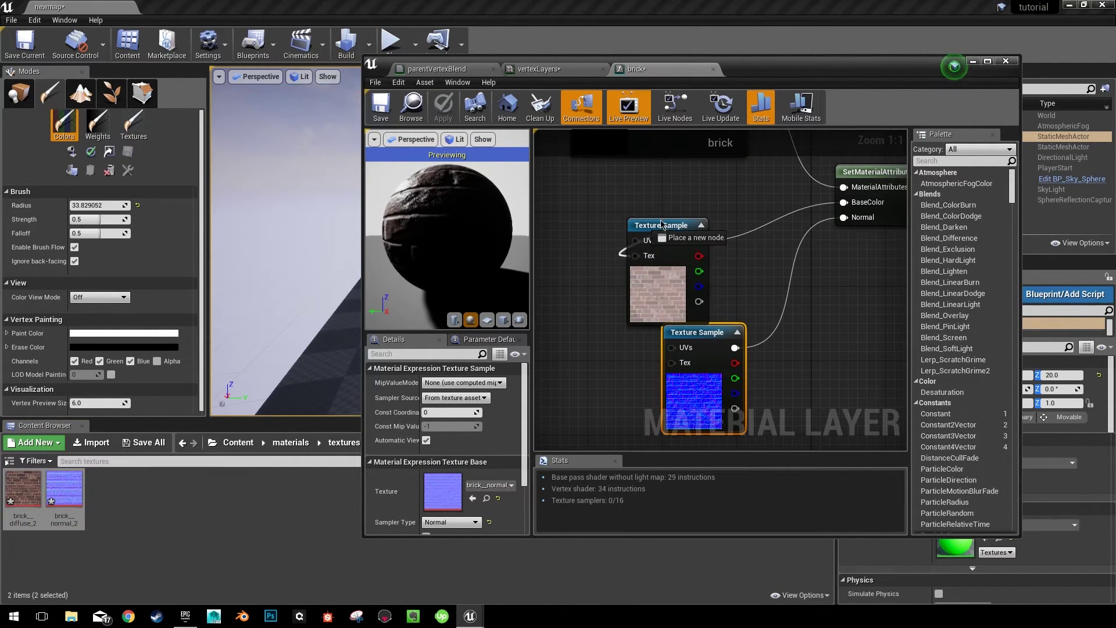
pyautogui.moveTo(662, 226); pyautogui.dragTo(662, 183)
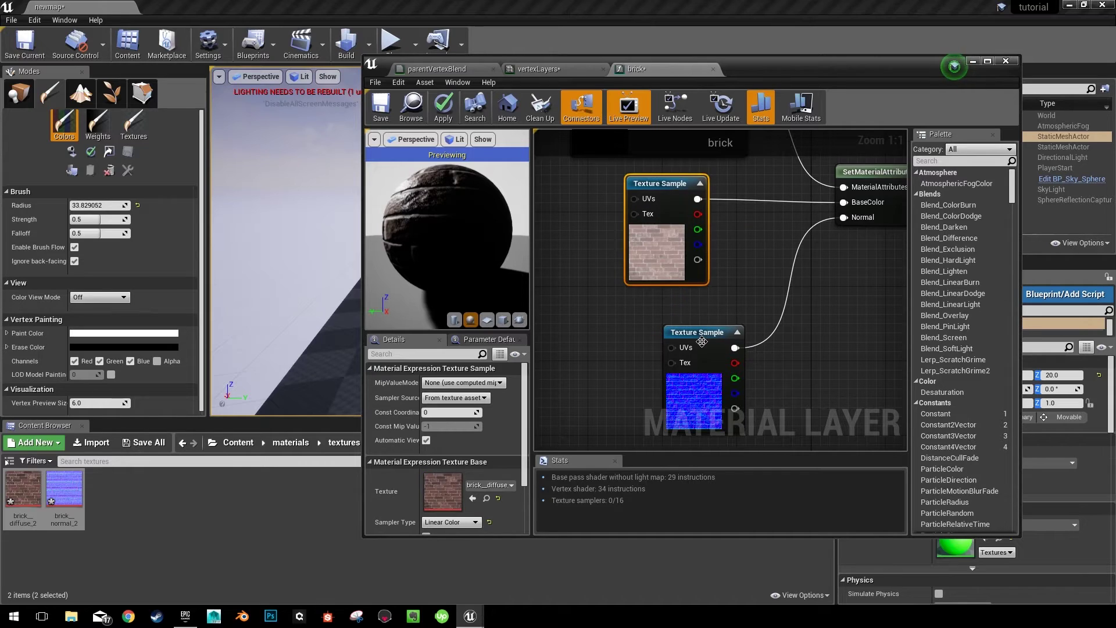
pyautogui.moveTo(697, 332); pyautogui.dragTo(661, 304)
pyautogui.click(819, 338)
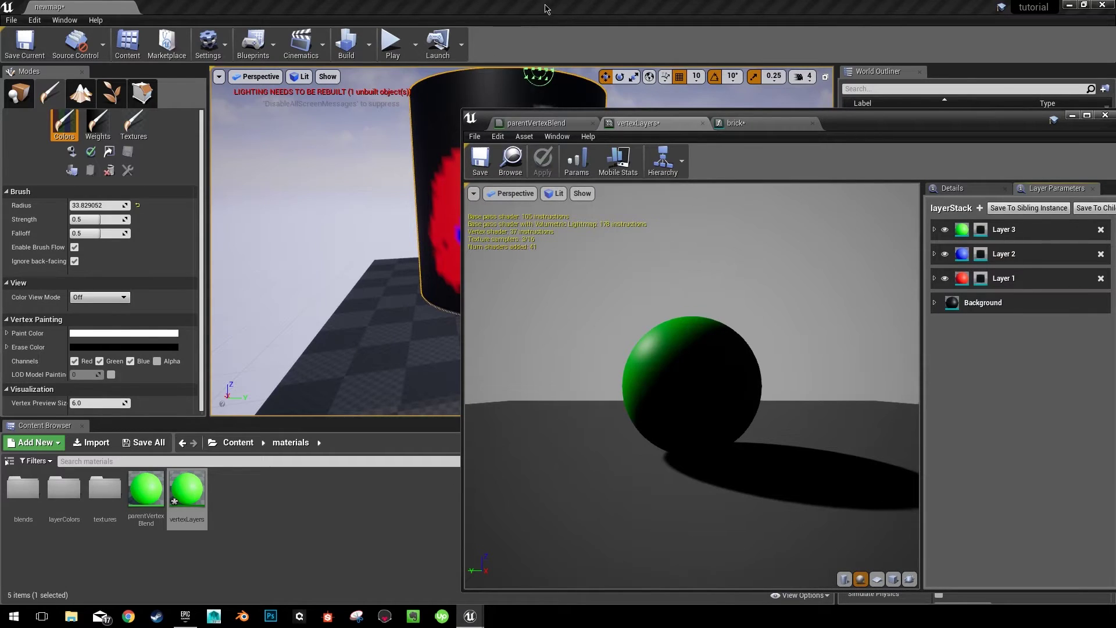
# - Tile the level and material editors side by side and set Layer 3's layer asset to brick
pyautogui.press('super+Left')
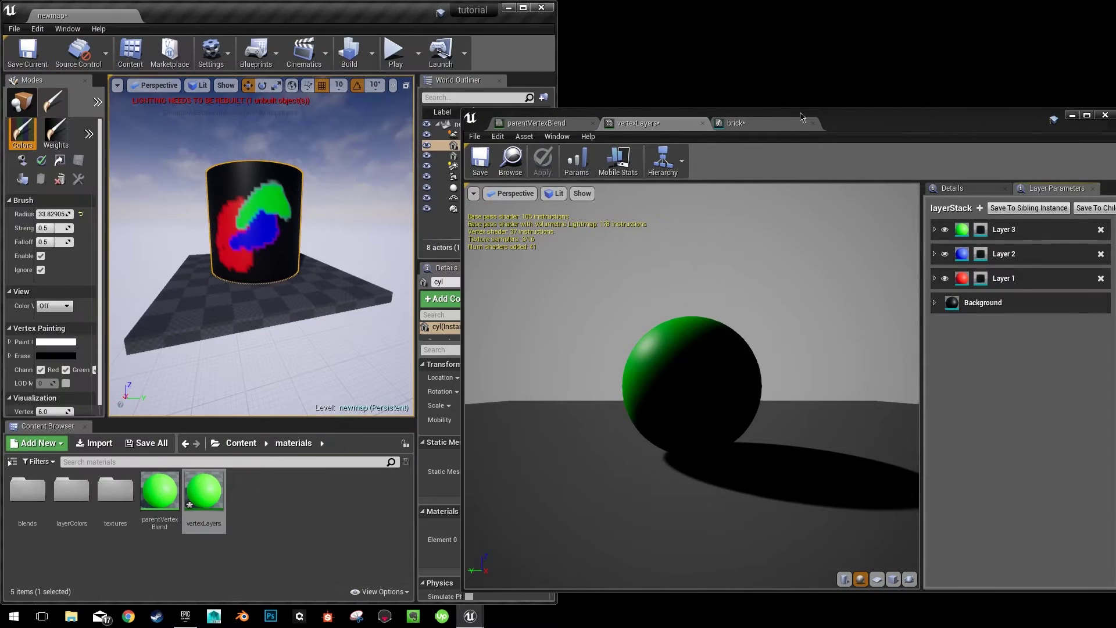
pyautogui.click(620, 332)
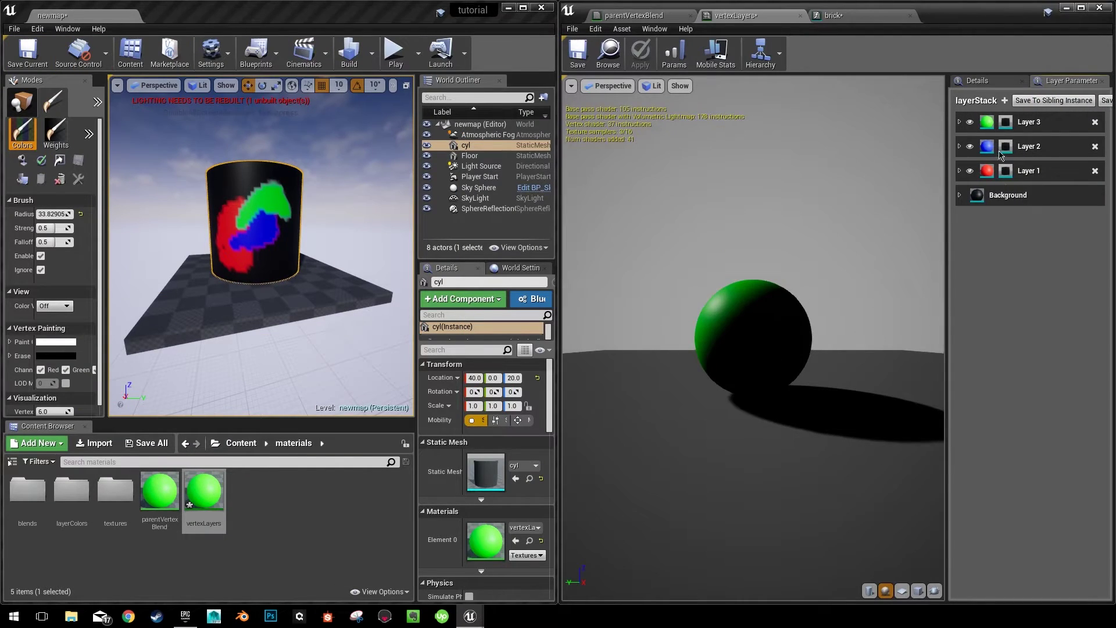
pyautogui.click(960, 123)
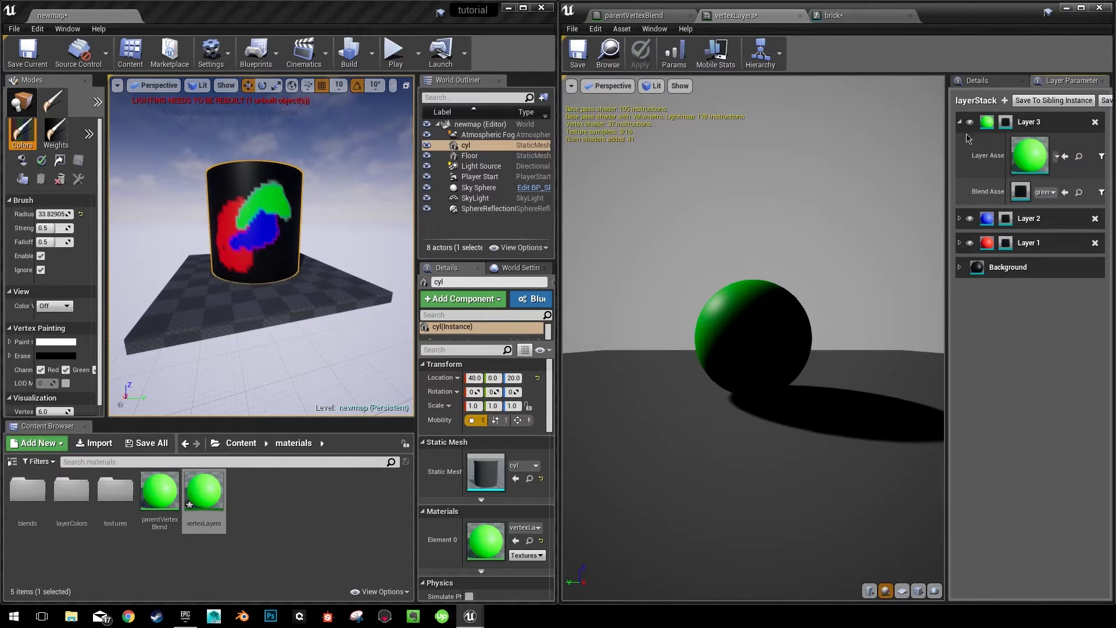
pyautogui.click(1055, 157)
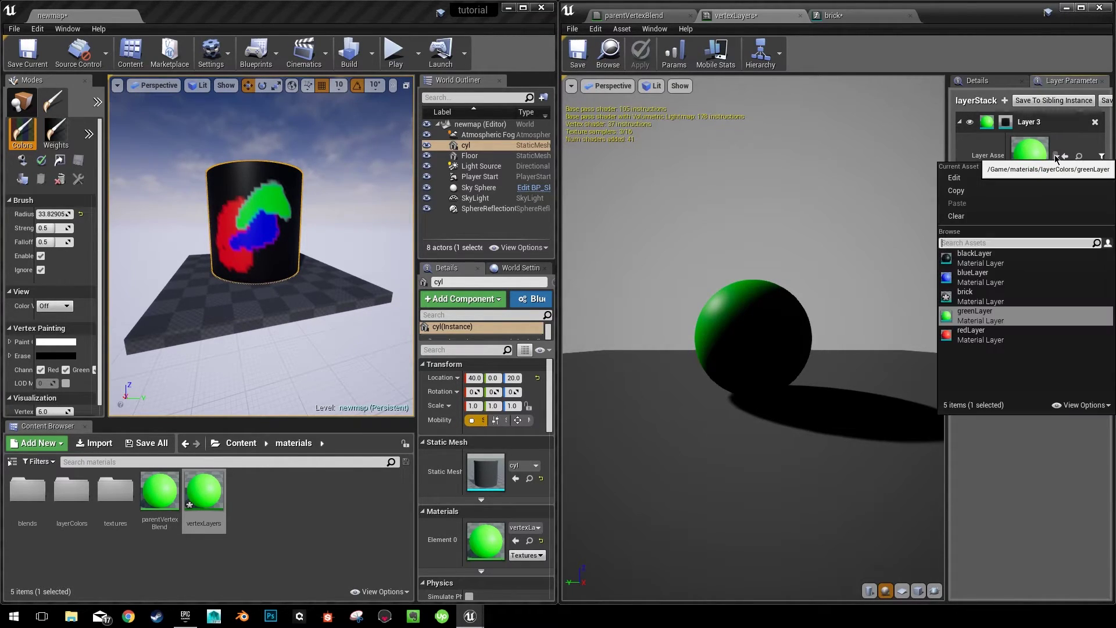
pyautogui.click(988, 296)
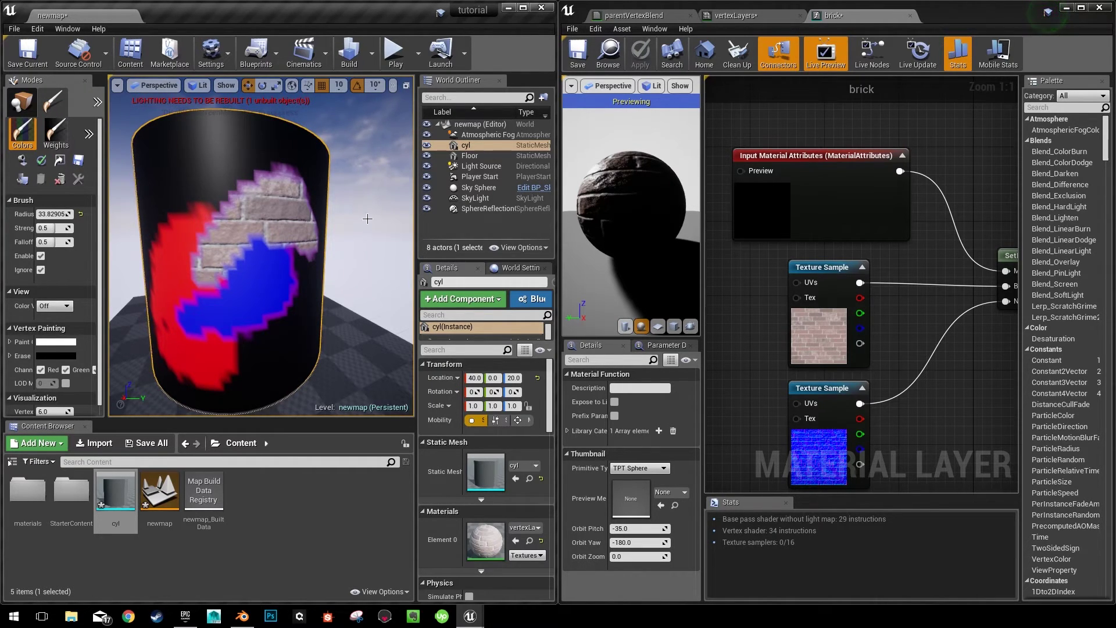
# - Zoom and orbit around the brick-painted cylinder, then return to the vertexLayers instance editor
pyautogui.scroll(-5, 366, 218)
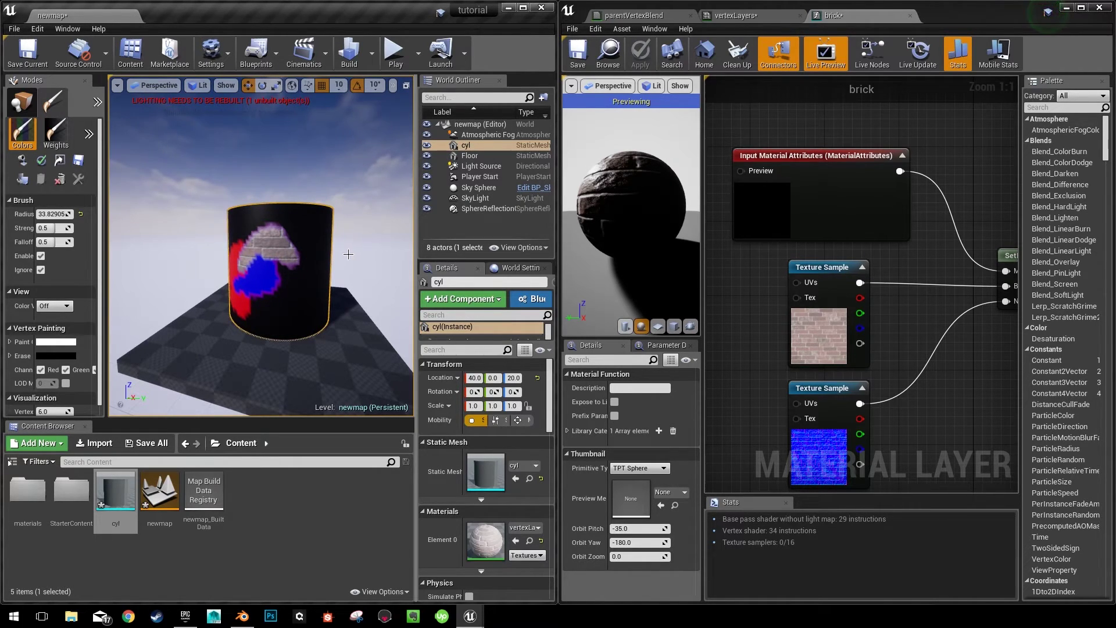
pyautogui.moveTo(350, 253); pyautogui.dragTo(331, 249, button='right')
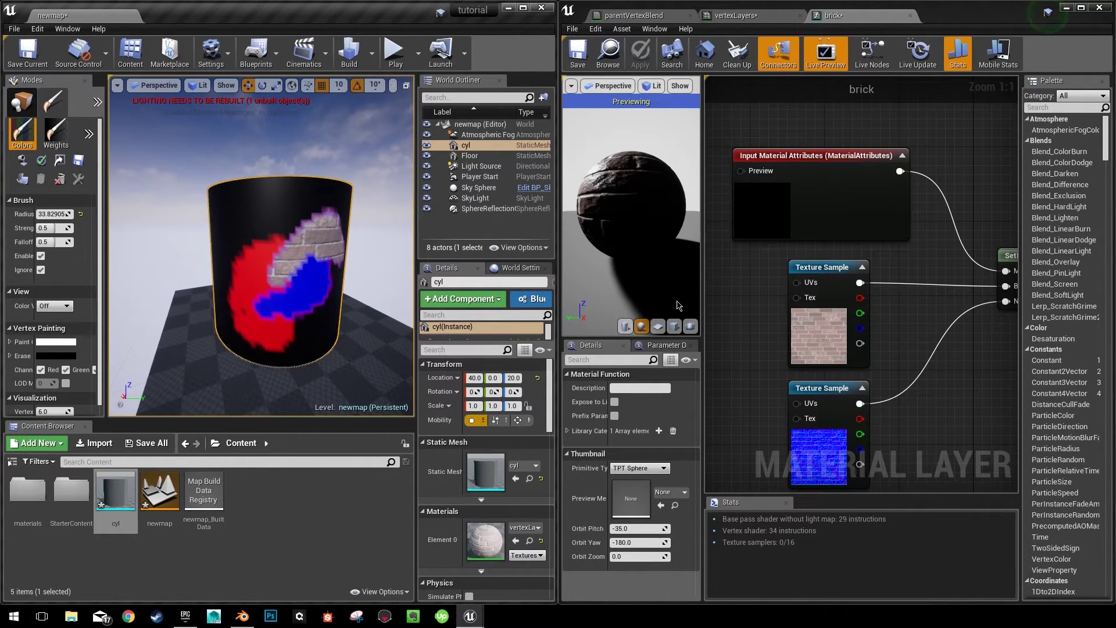
pyautogui.click(755, 15)
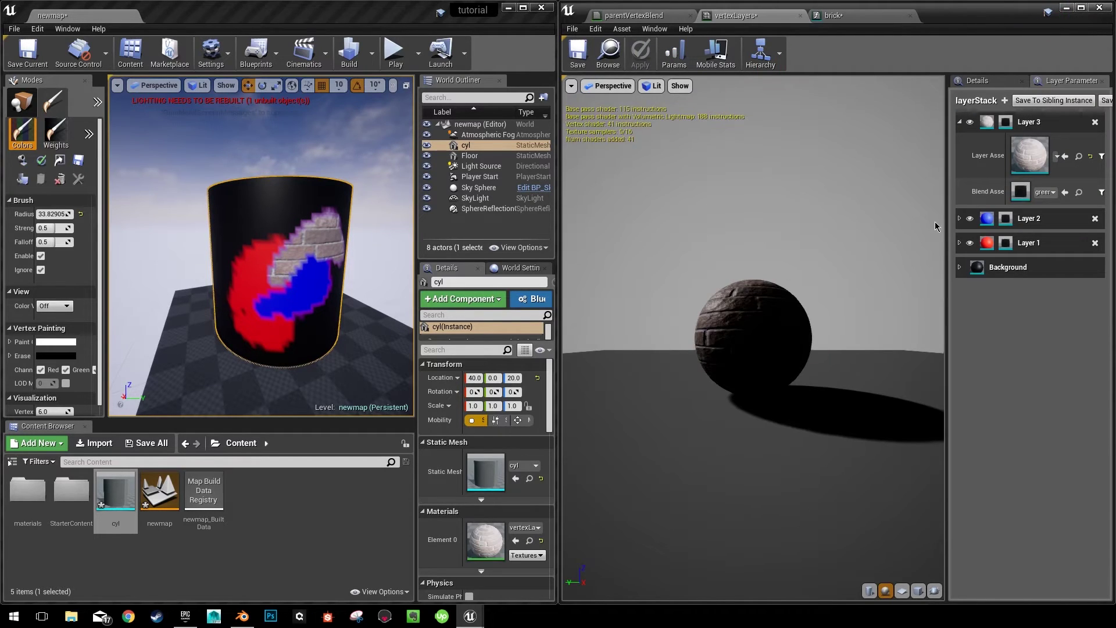
# - Assign greenLayer to Layer 3 and the brick layer to Layers 2 and 1
pyautogui.click(1057, 158)
pyautogui.click(1063, 315)
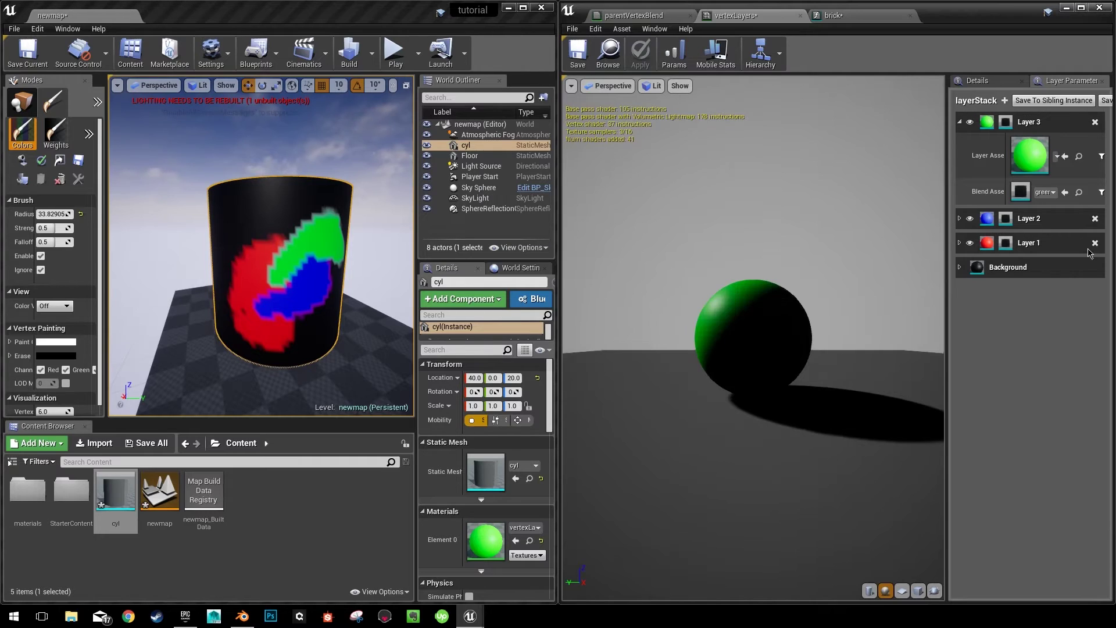
pyautogui.click(960, 218)
pyautogui.click(1056, 252)
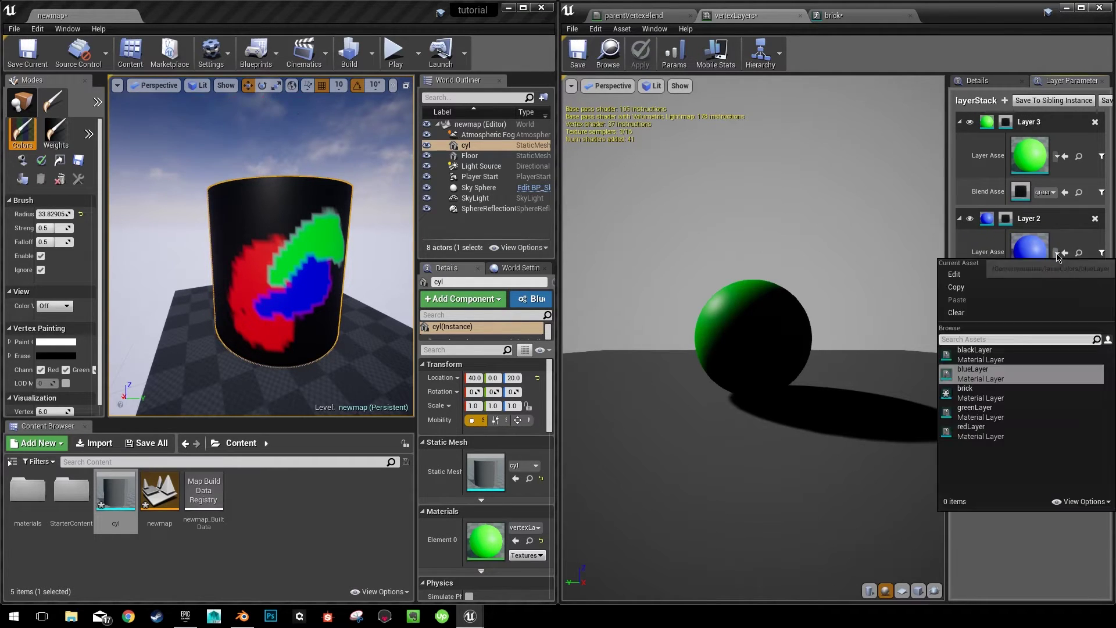
pyautogui.click(978, 393)
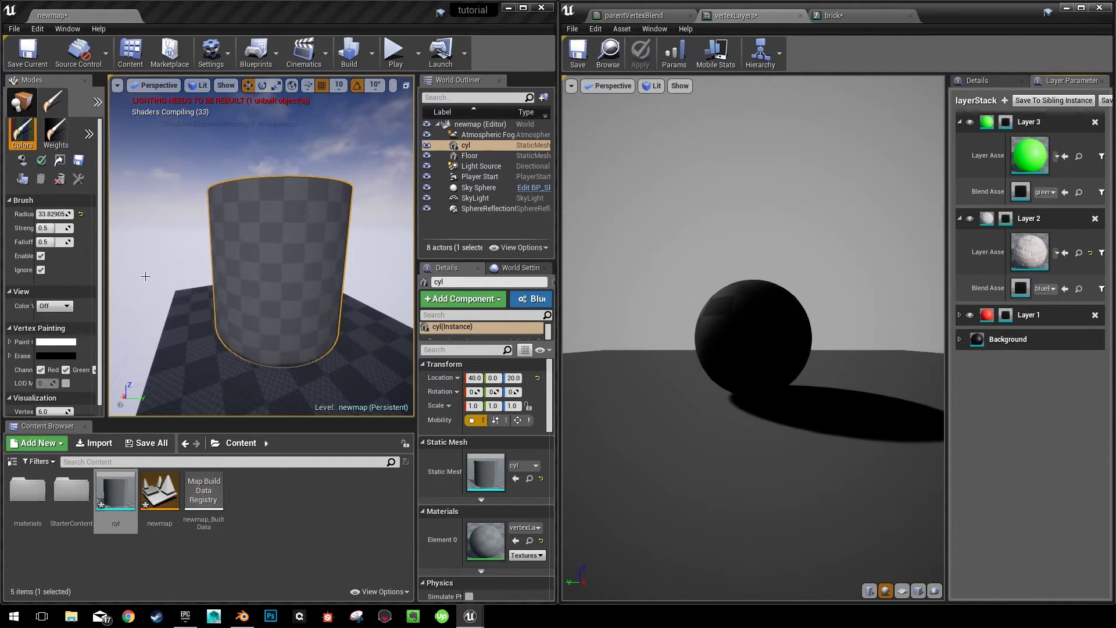
pyautogui.moveTo(382, 217); pyautogui.dragTo(360, 223, button='right')
pyautogui.press('f')
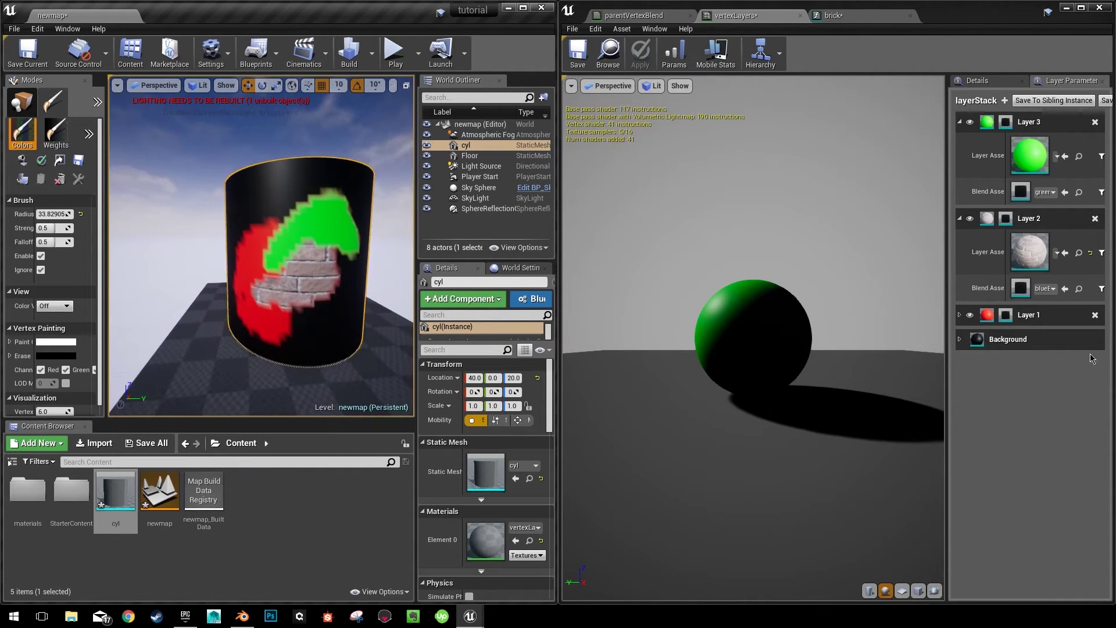
pyautogui.click(960, 316)
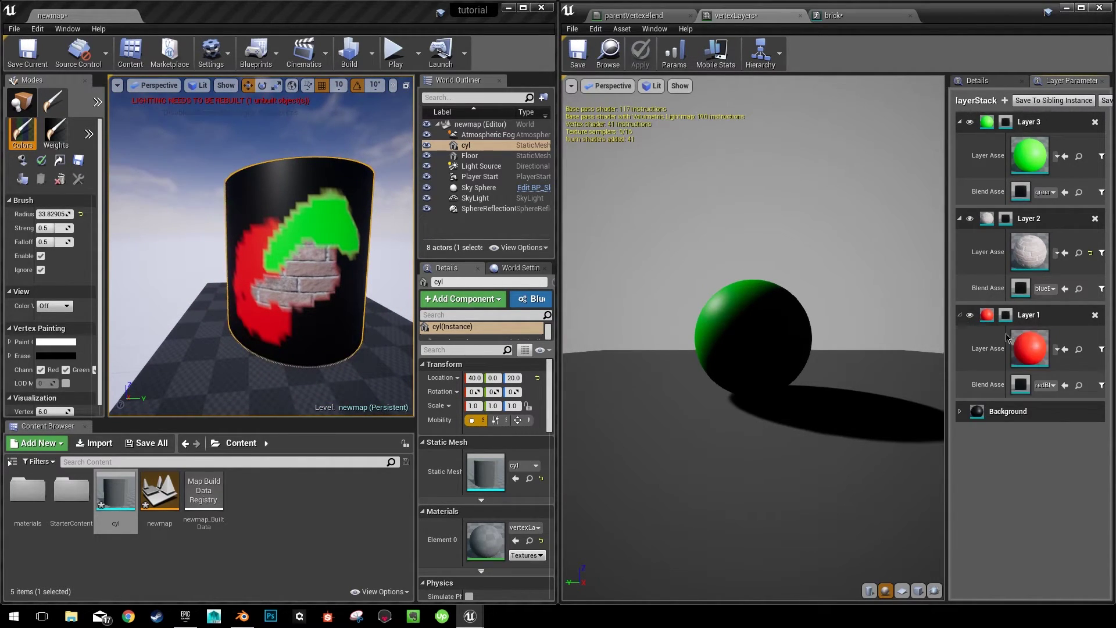
pyautogui.click(1056, 349)
pyautogui.click(971, 225)
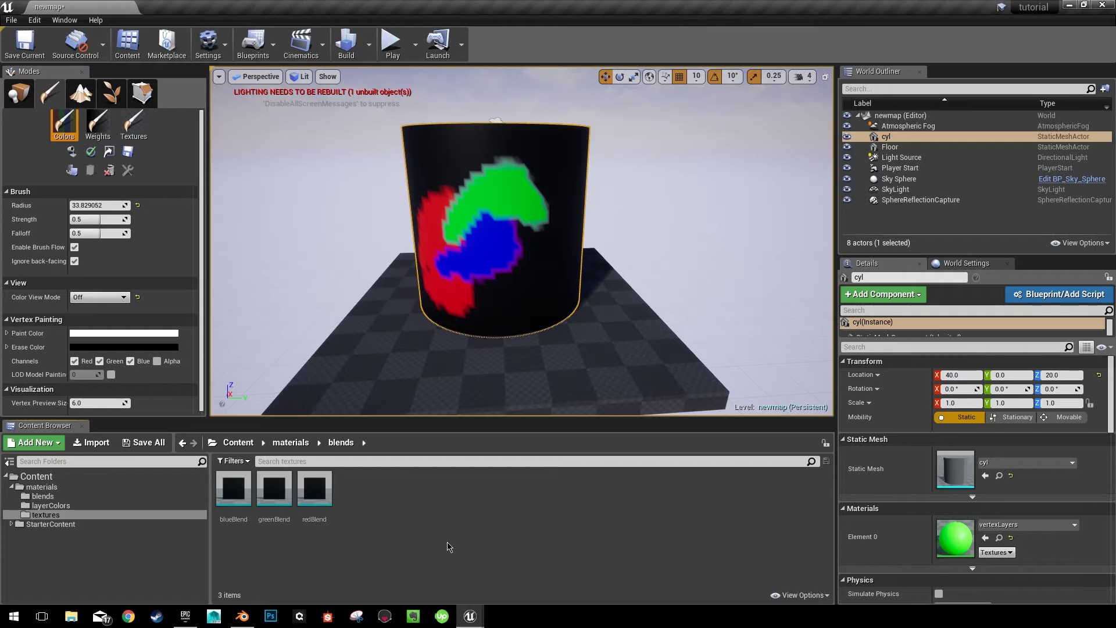
# - Open blueBlend full-screen and place a Multiply node beside the Vertex Color node
pyautogui.doubleClick(231, 497)
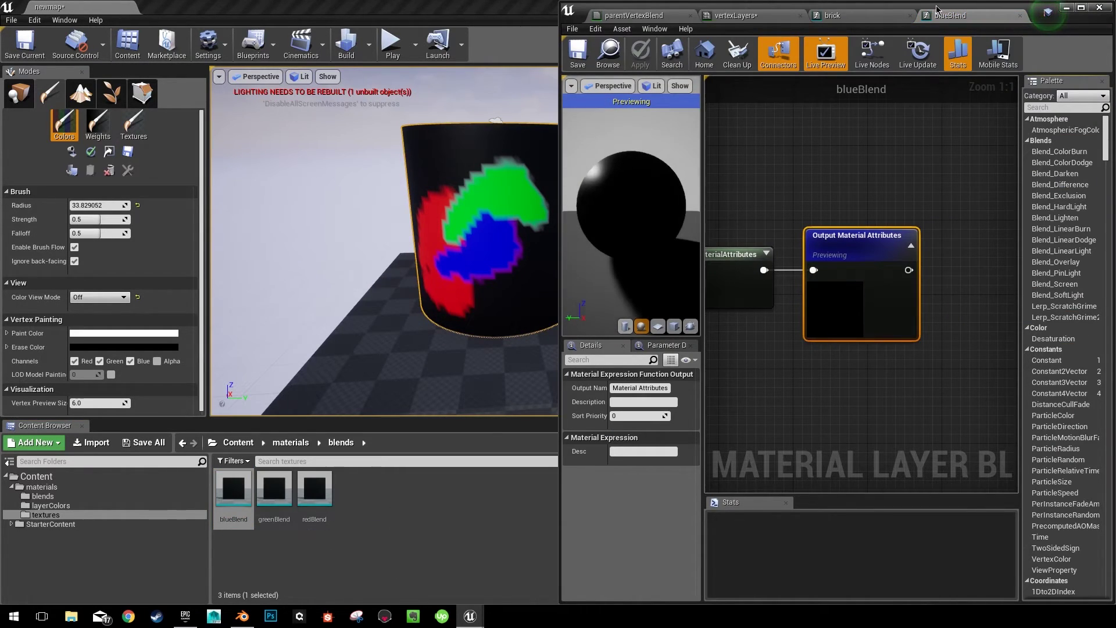
pyautogui.doubleClick(936, 9)
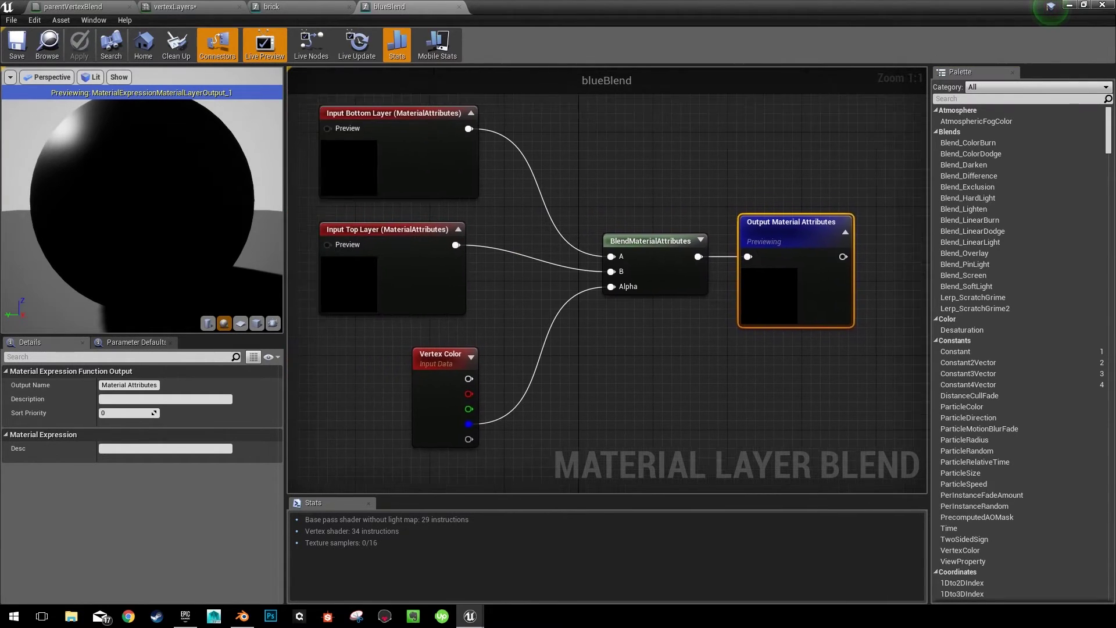
pyautogui.moveTo(653, 394); pyautogui.dragTo(733, 311, button='right')
pyautogui.moveTo(524, 308); pyautogui.dragTo(487, 299)
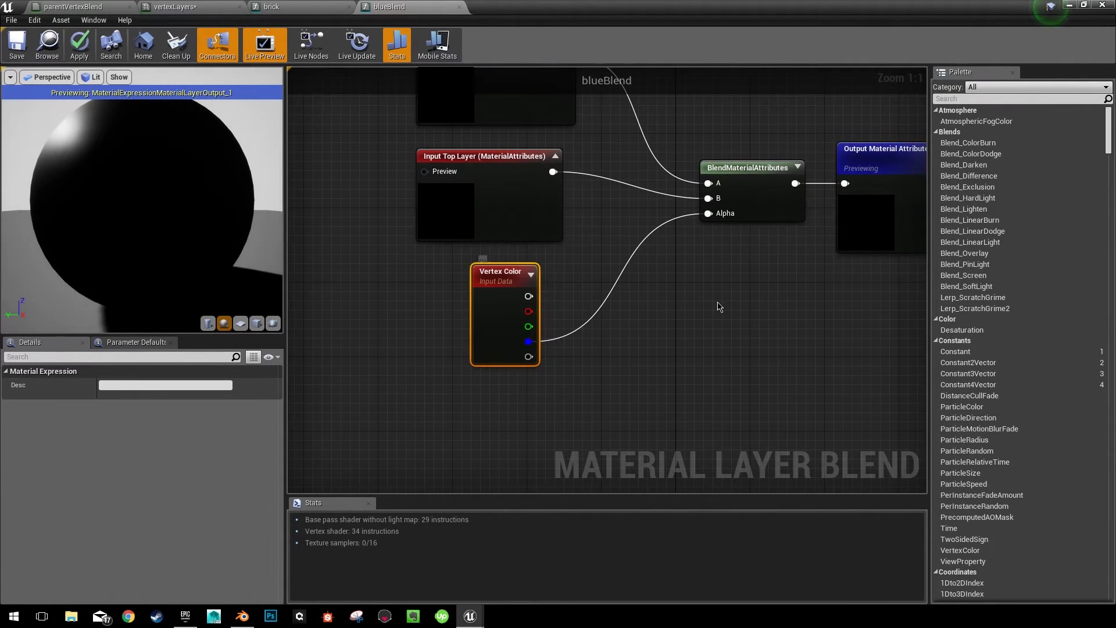
pyautogui.moveTo(600, 417); pyautogui.dragTo(531, 481, button='right')
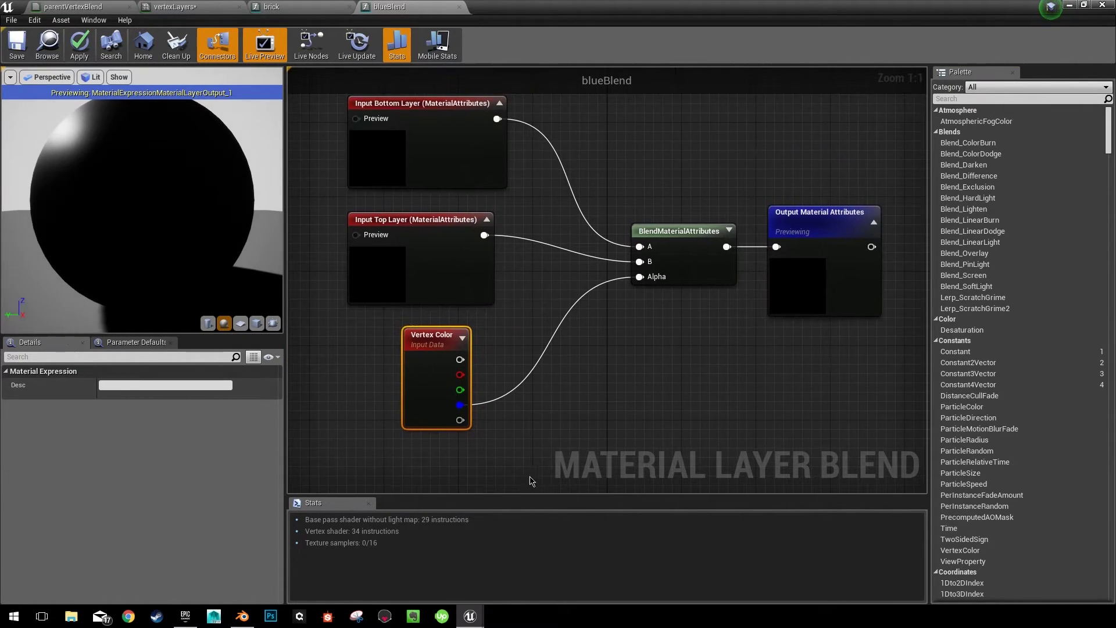
pyautogui.click(568, 373)
pyautogui.moveTo(591, 386); pyautogui.dragTo(639, 277)
# - Wire Multiply into Alpha and promote its B input to a parameter named Opacity
pyautogui.moveTo(670, 337); pyautogui.dragTo(673, 260, button='right')
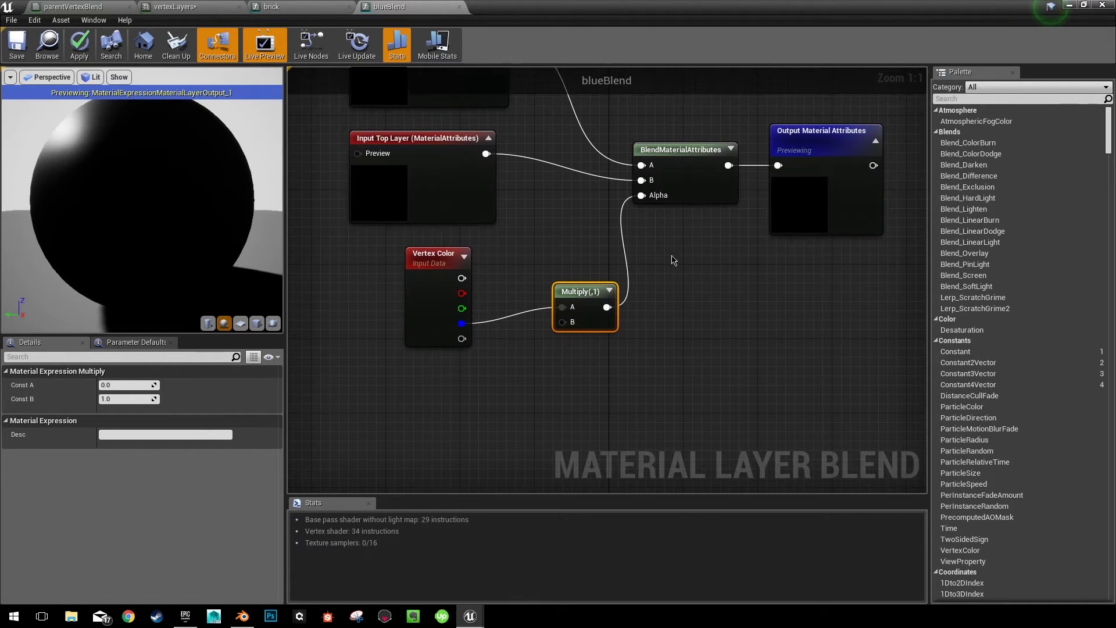
pyautogui.rightClick(563, 322)
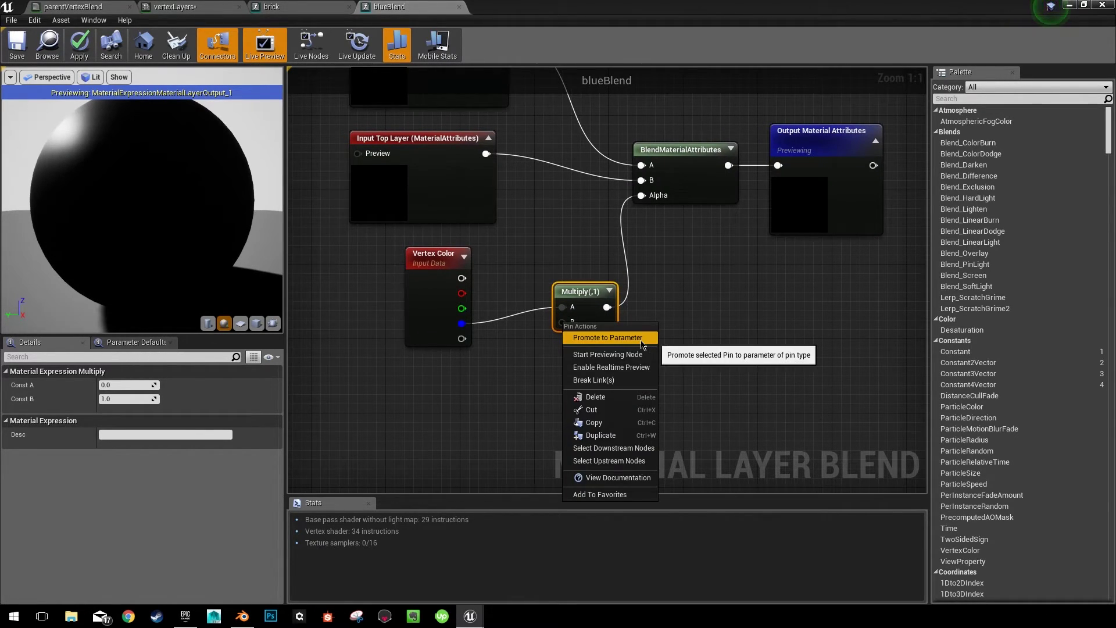
pyautogui.click(642, 341)
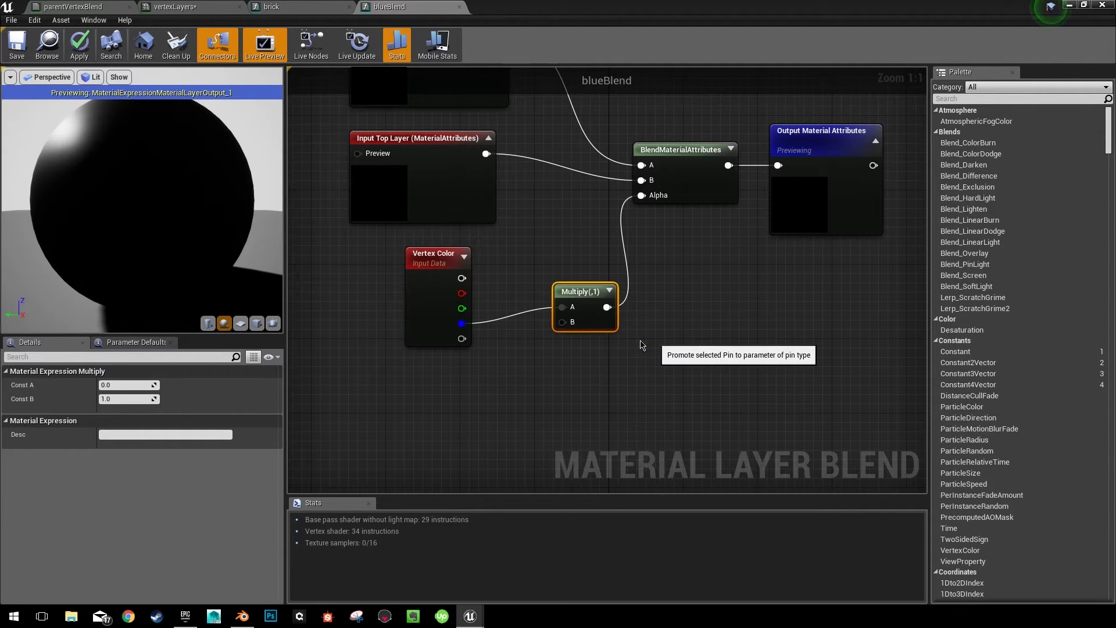
pyautogui.moveTo(525, 319); pyautogui.dragTo(498, 410)
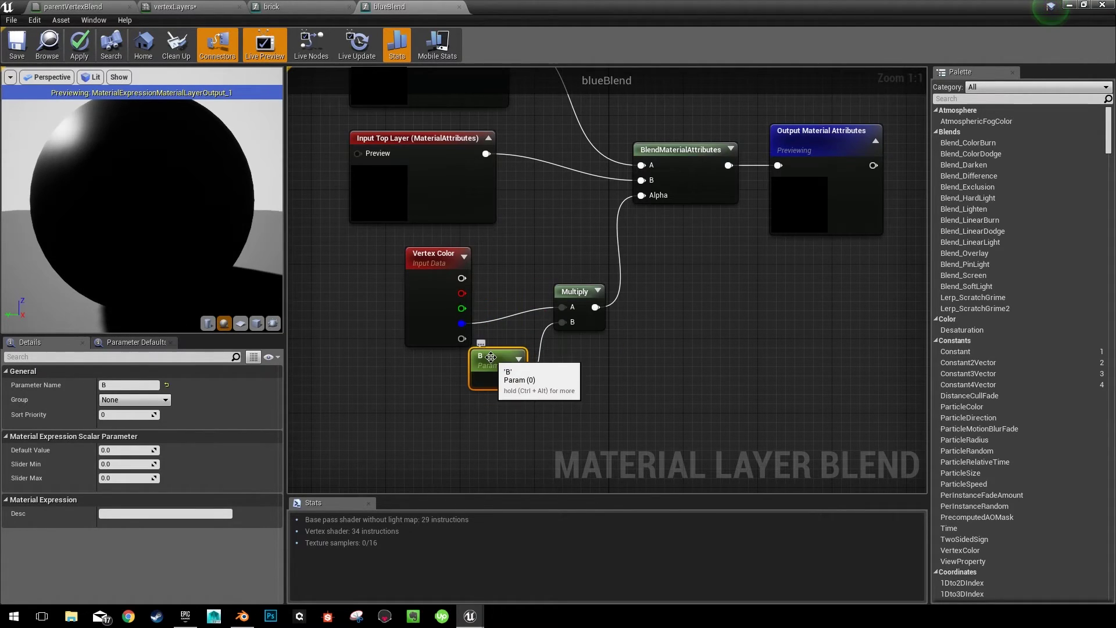
pyautogui.rightClick(493, 359)
pyautogui.click(135, 384)
pyautogui.write('Op')
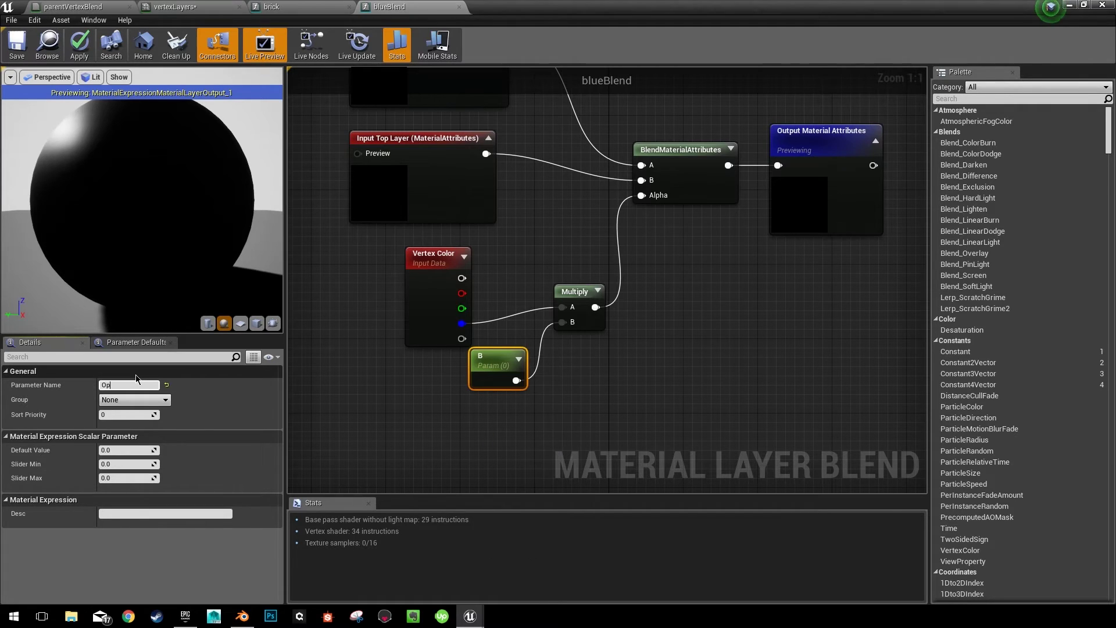
pyautogui.write('acity')
pyautogui.press('Return')
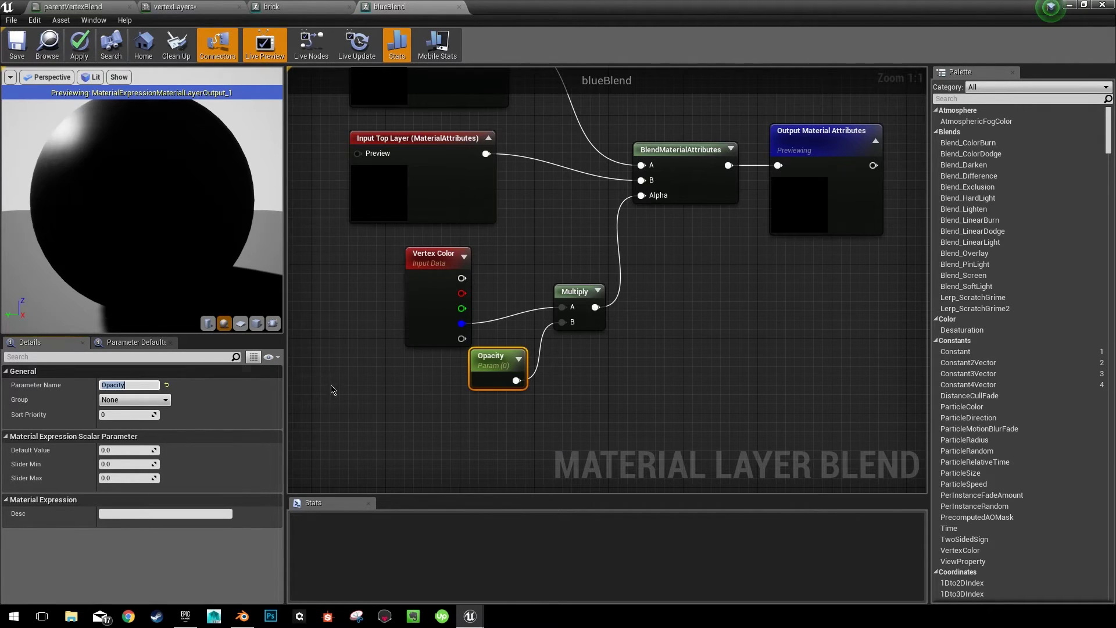
# - Give the Opacity parameter a default value of 1, then open greenBlend
pyautogui.press('Tab')
pyautogui.press('Return')
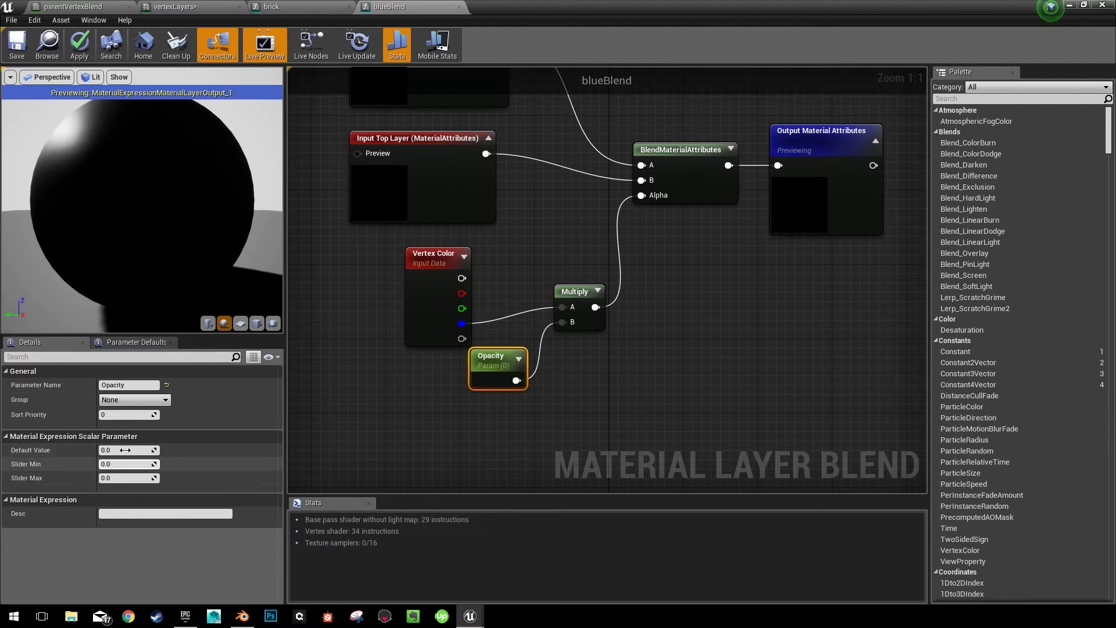
pyautogui.click(126, 448)
pyautogui.write('1')
pyautogui.moveTo(492, 356); pyautogui.dragTo(463, 374)
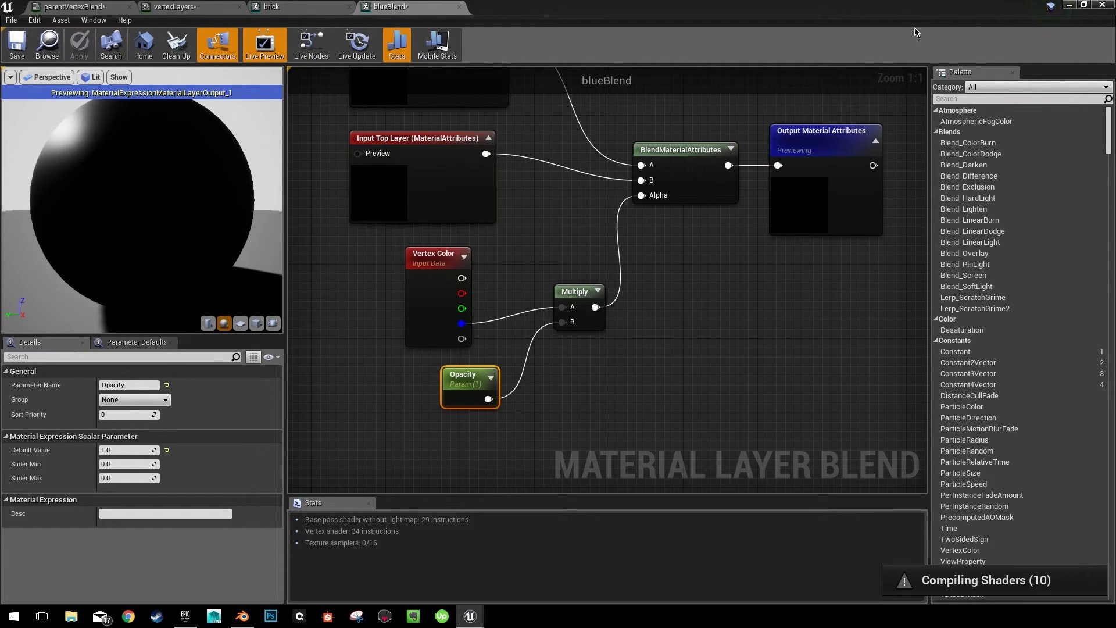
pyautogui.click(1068, 7)
pyautogui.doubleClick(280, 506)
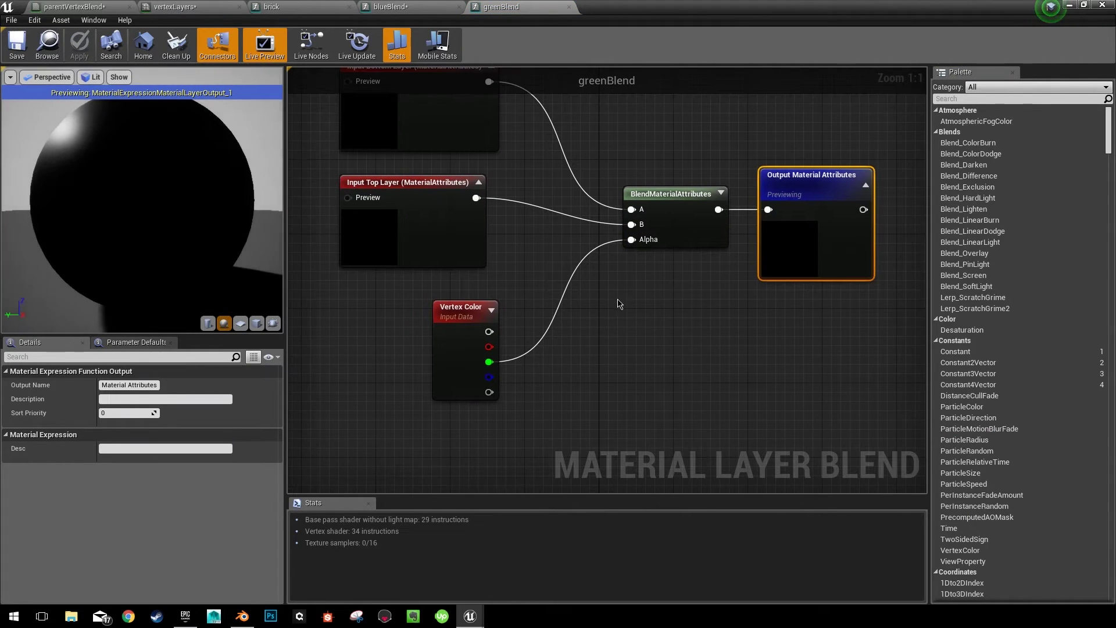
# - Add a Multiply fed by the green vertex channel into Alpha, promoting its B input to a parameter
pyautogui.click(581, 324)
pyautogui.moveTo(604, 341); pyautogui.dragTo(590, 327)
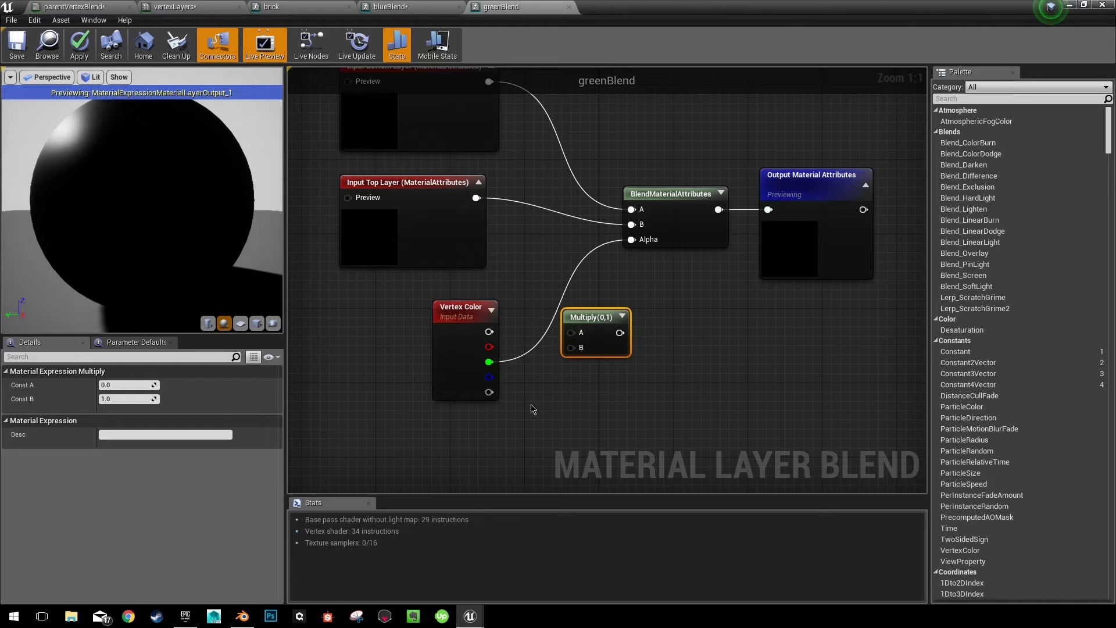
pyautogui.moveTo(488, 362); pyautogui.dragTo(632, 238)
pyautogui.moveTo(437, 312); pyautogui.dragTo(381, 294)
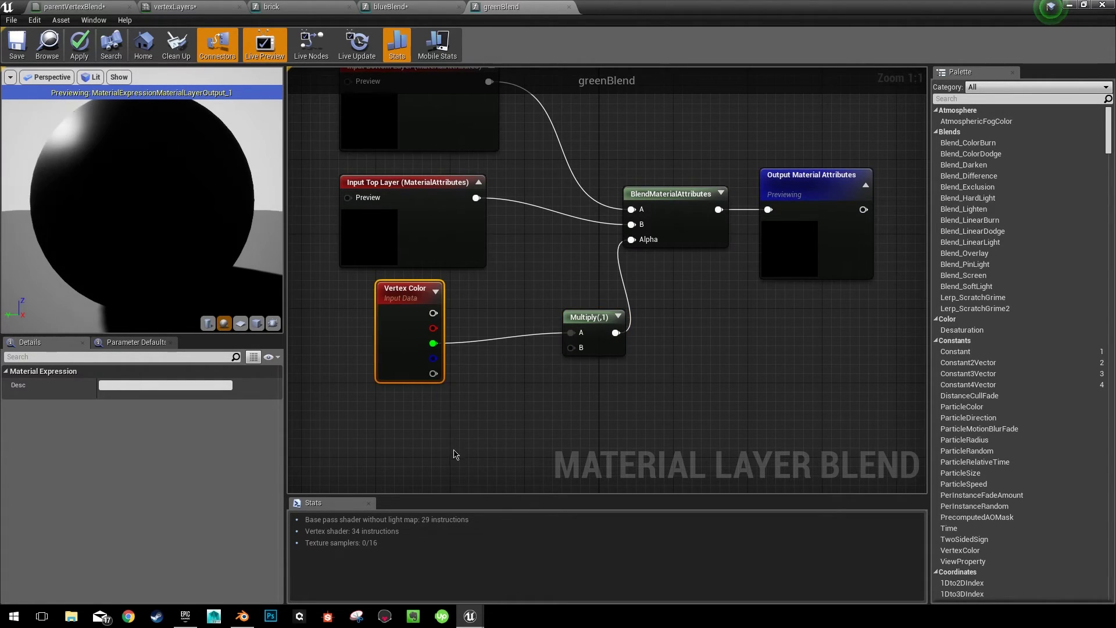
pyautogui.rightClick(569, 349)
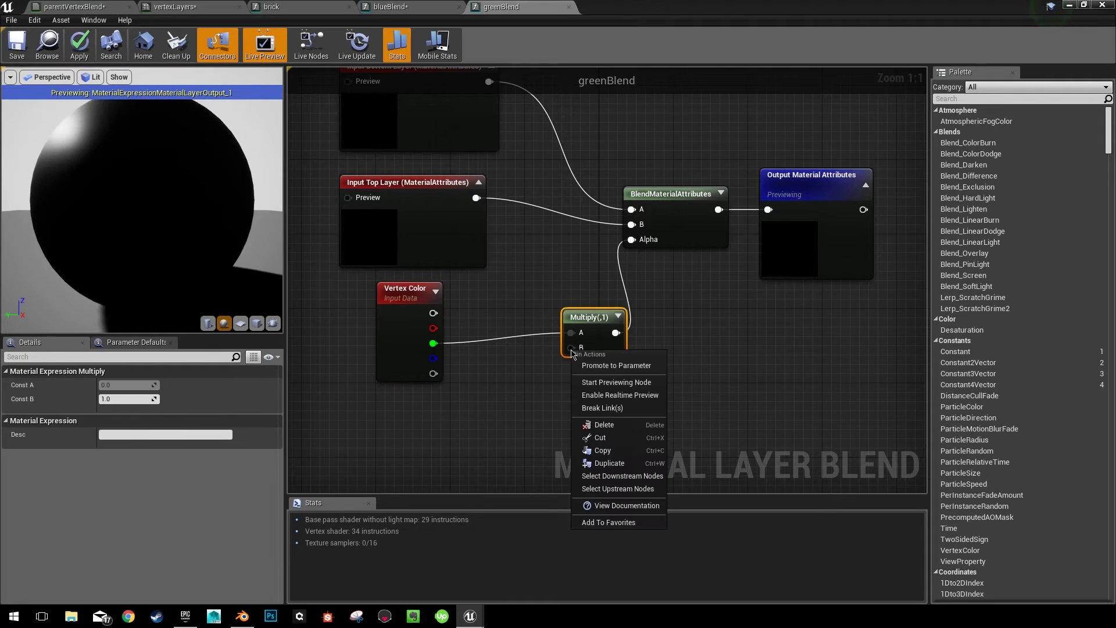
pyautogui.click(607, 365)
# - Name the new parameter Opacity and set its default value to 1
pyautogui.click(64, 379)
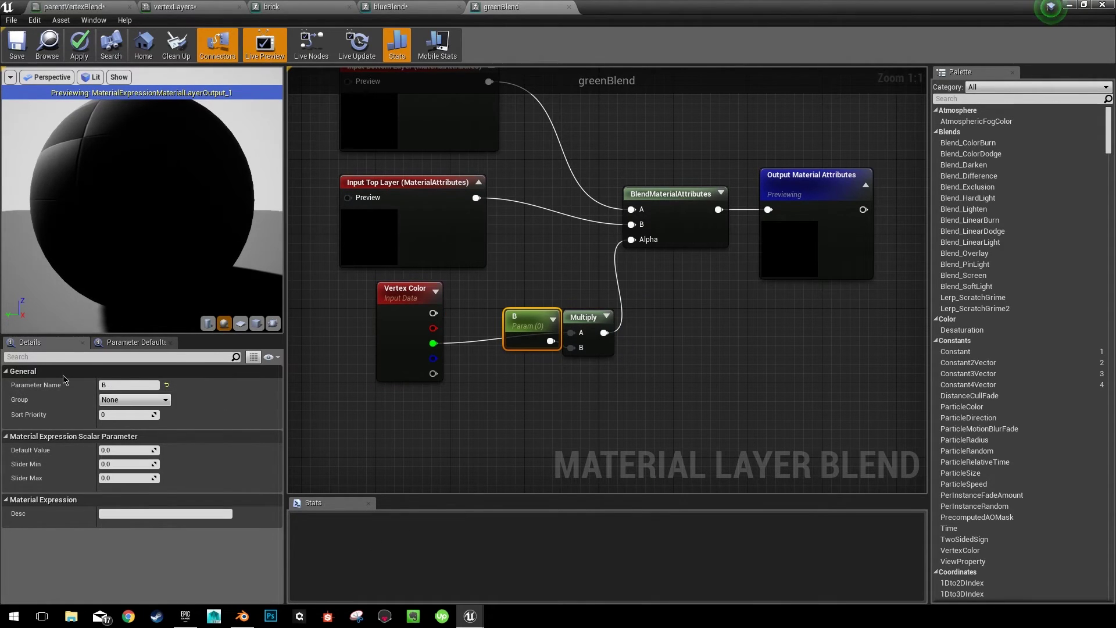
pyautogui.click(115, 383)
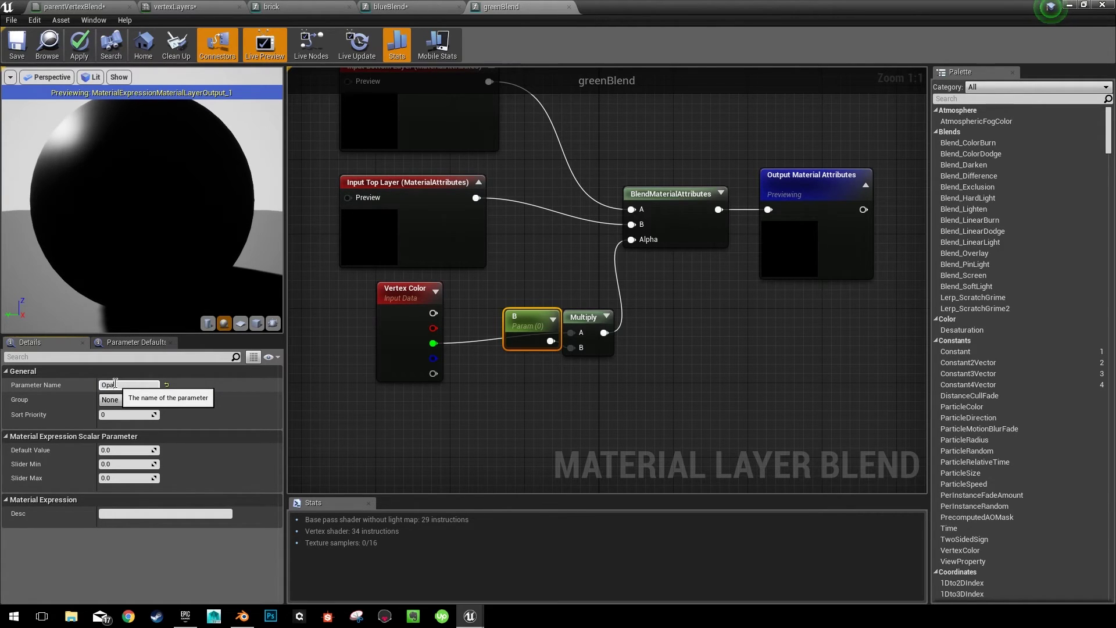
pyautogui.write('Opacity')
pyautogui.press('Return')
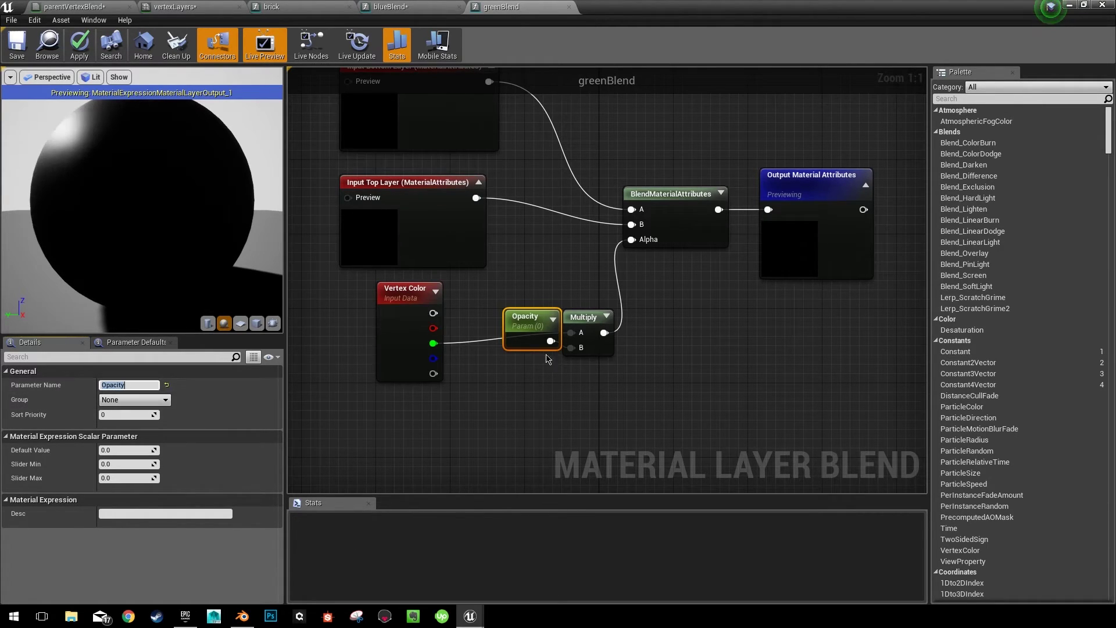
pyautogui.moveTo(528, 365); pyautogui.dragTo(466, 448)
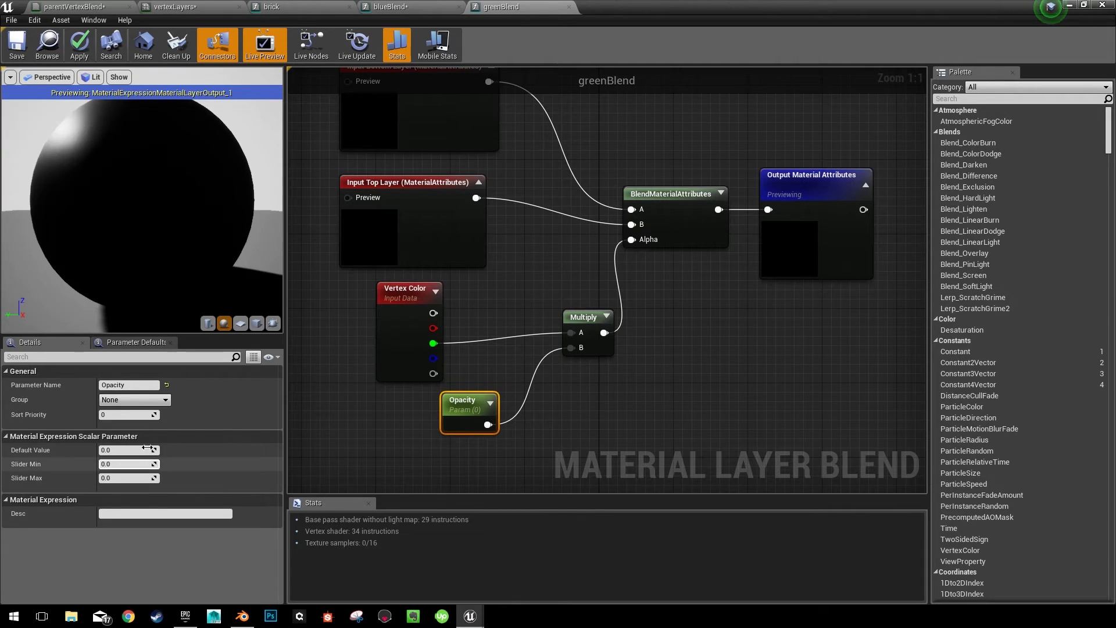
pyautogui.click(127, 450)
pyautogui.write('1')
pyautogui.press('Return')
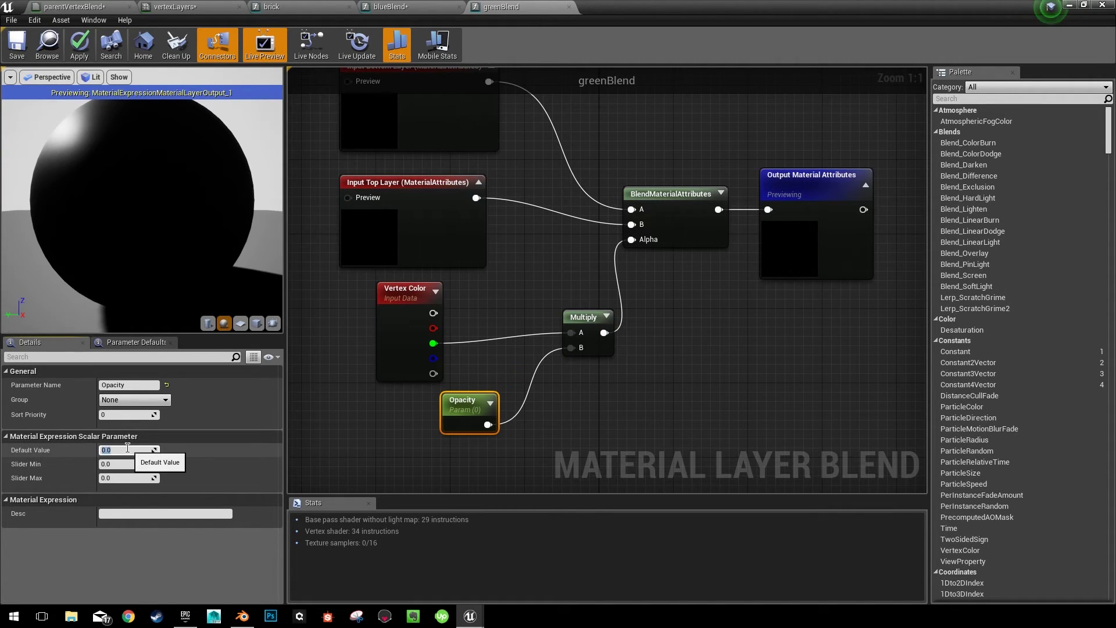
# - Apply the greenBlend changes and return to the level editor
pyautogui.click(546, 395)
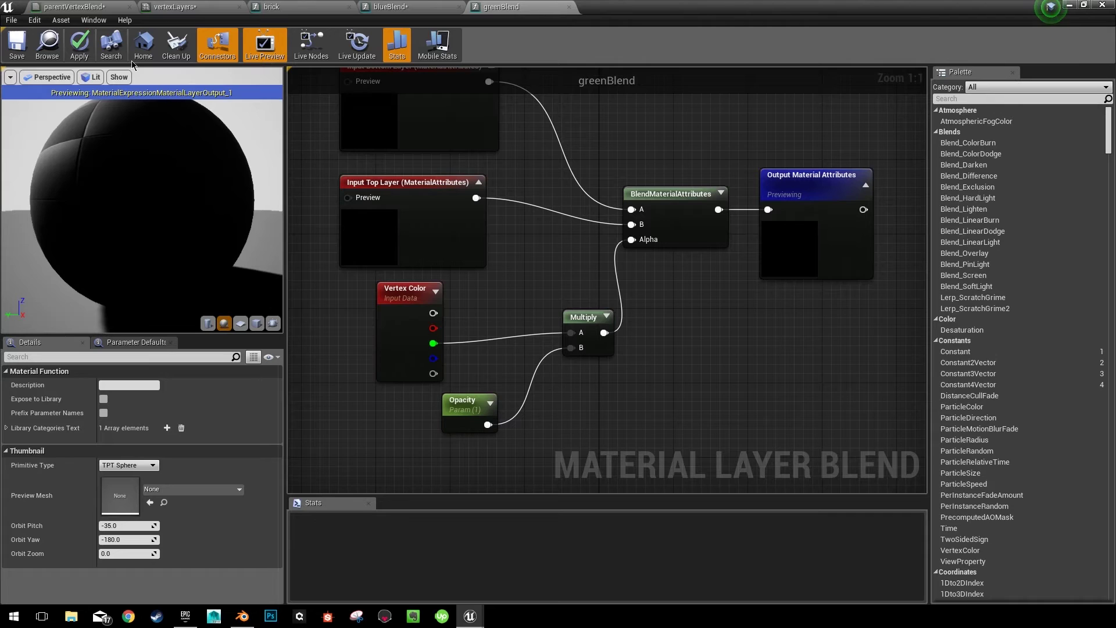
pyautogui.click(79, 45)
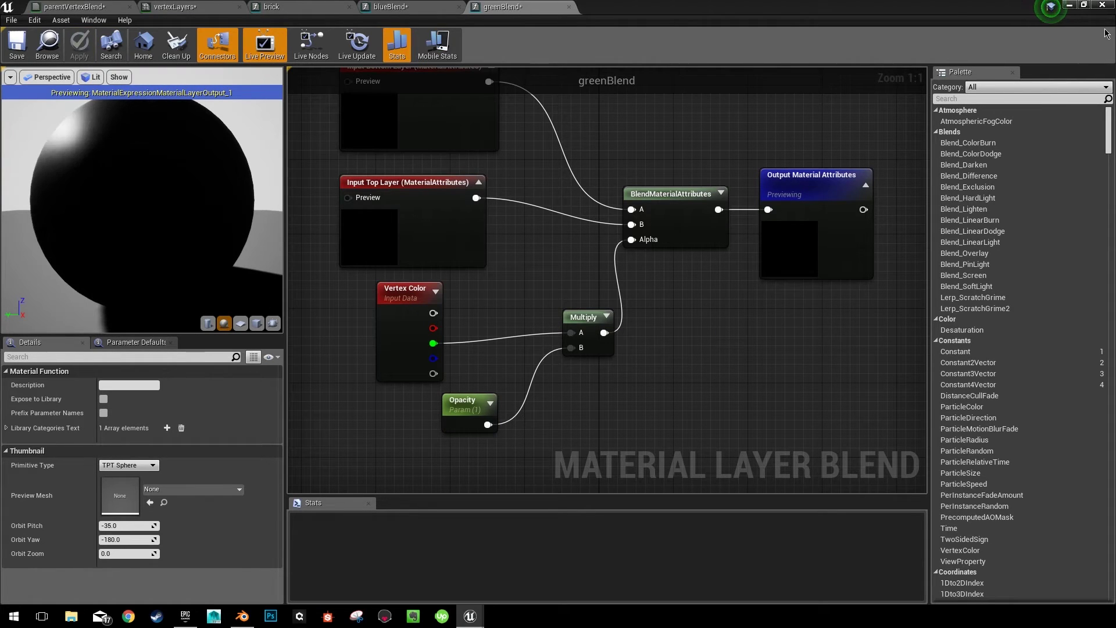
pyautogui.click(1069, 5)
# - Open redBlend, feed its red vertex channel into a new Multiply, and promote B to a parameter
pyautogui.rightClick(314, 493)
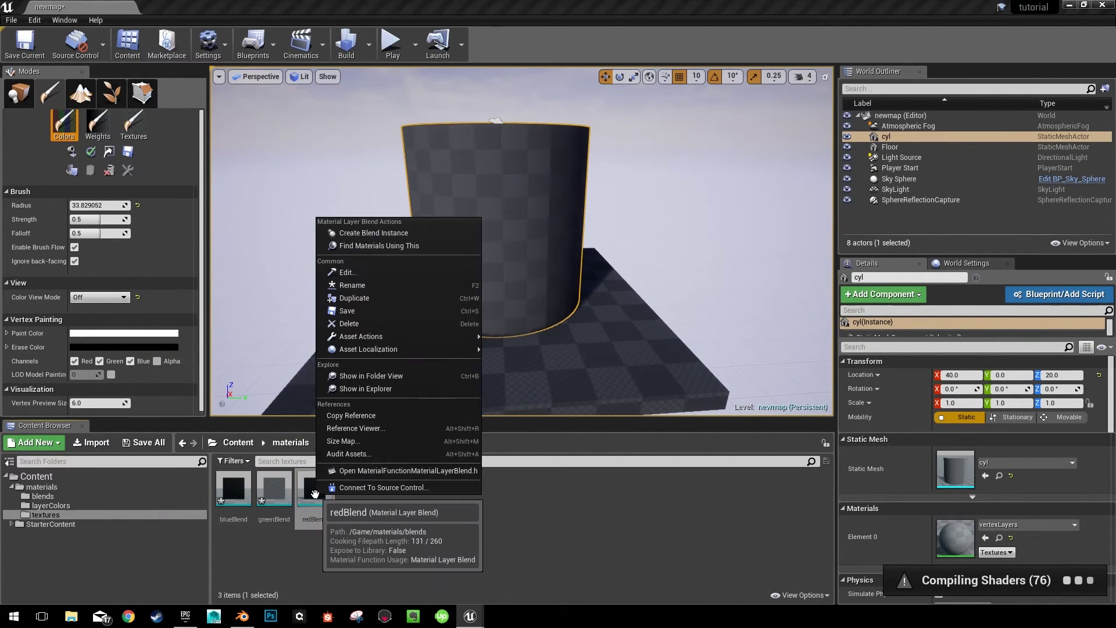
pyautogui.click(360, 375)
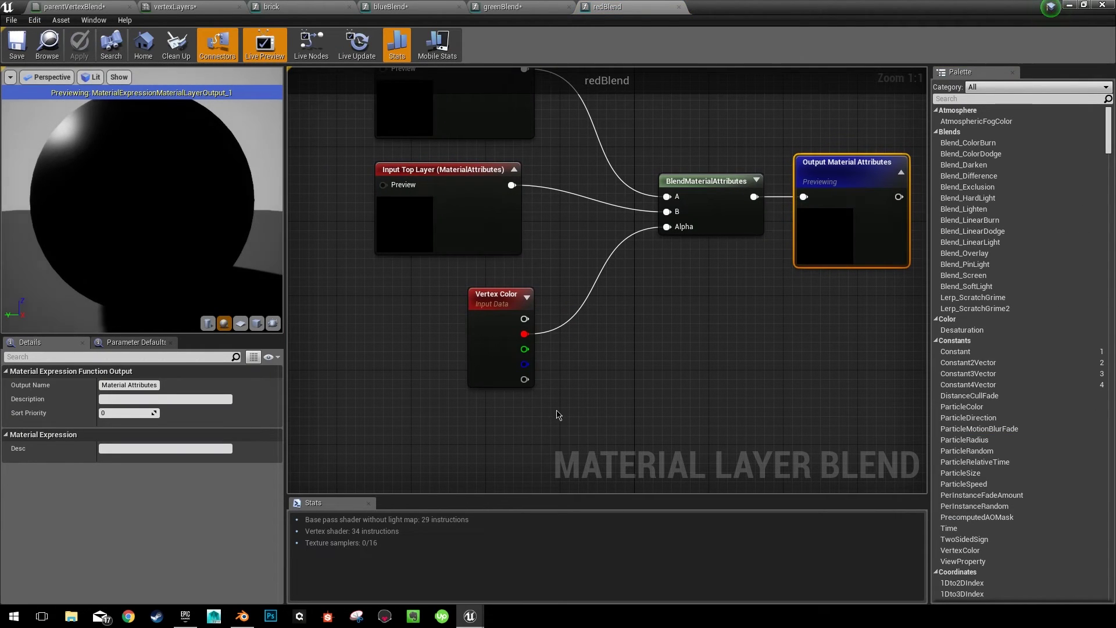
pyautogui.click(569, 396)
pyautogui.moveTo(588, 410); pyautogui.dragTo(612, 344)
pyautogui.moveTo(525, 333); pyautogui.dragTo(667, 227)
pyautogui.rightClick(606, 363)
pyautogui.click(645, 376)
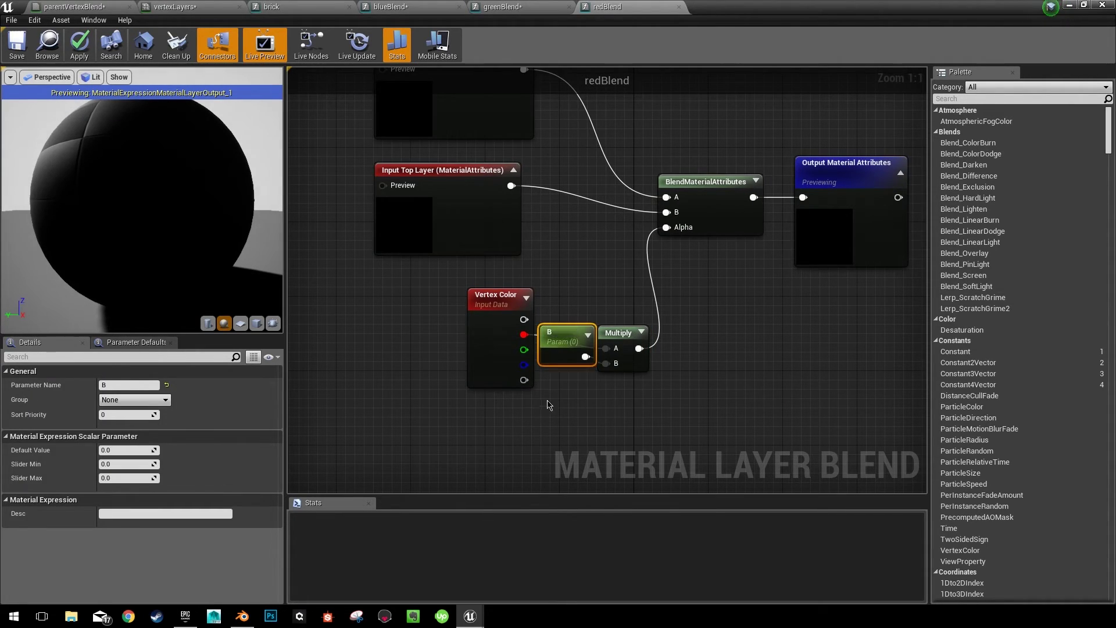
# - Name the parameter opacity with default value 1.0 and apply redBlend
pyautogui.moveTo(556, 354); pyautogui.dragTo(556, 382)
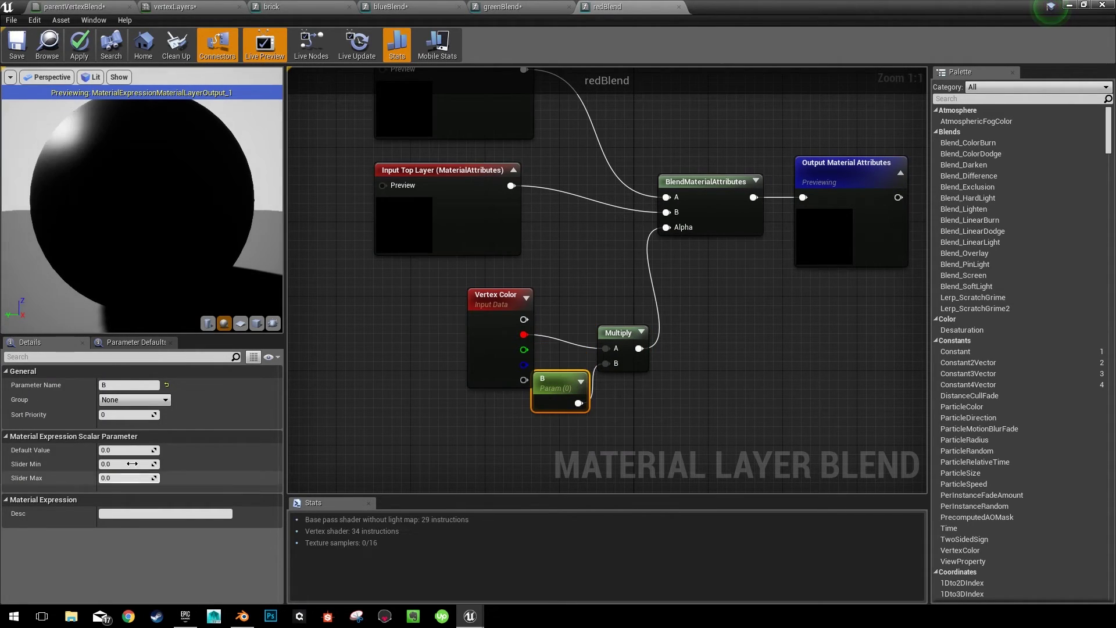
pyautogui.click(125, 385)
pyautogui.write('opacity')
pyautogui.press('Return')
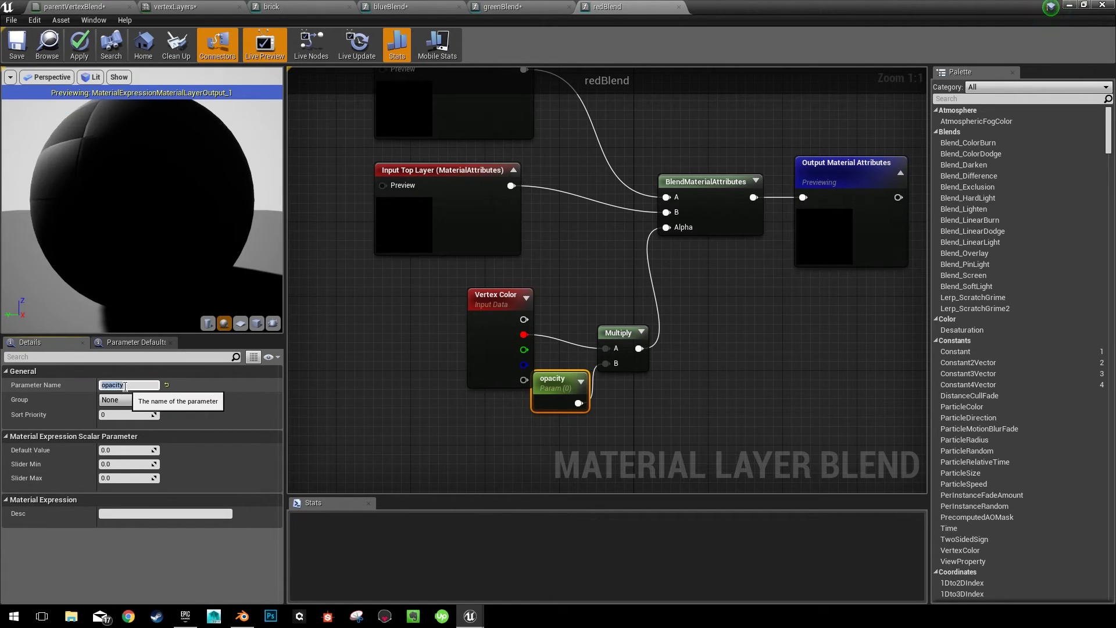
pyautogui.click(131, 450)
pyautogui.write('1')
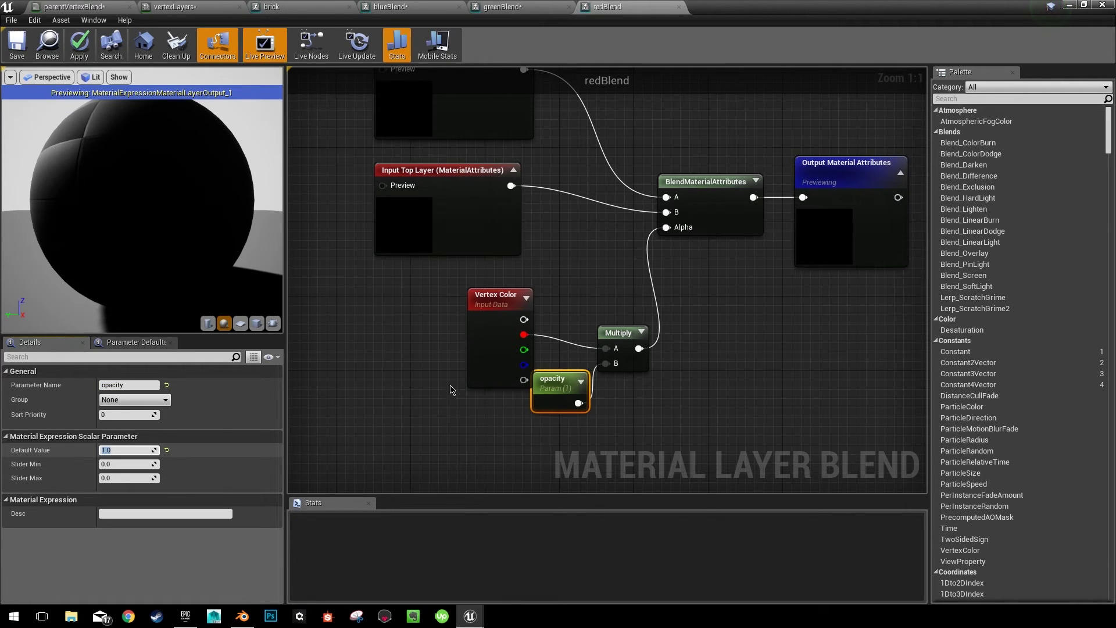
pyautogui.press('Return')
pyautogui.moveTo(553, 379); pyautogui.dragTo(524, 406)
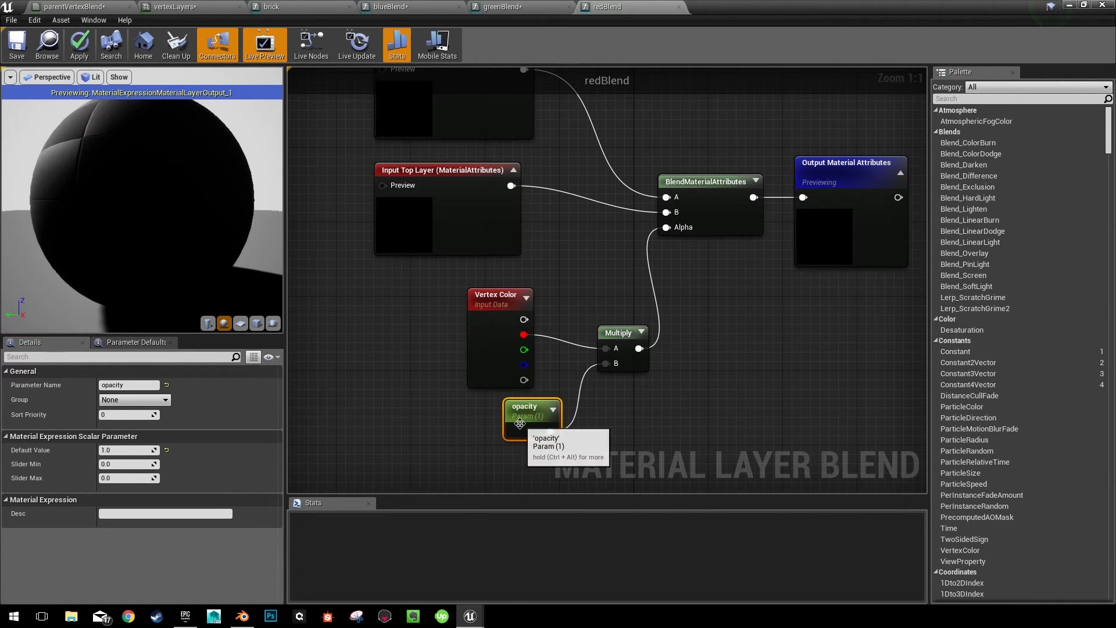
pyautogui.click(79, 43)
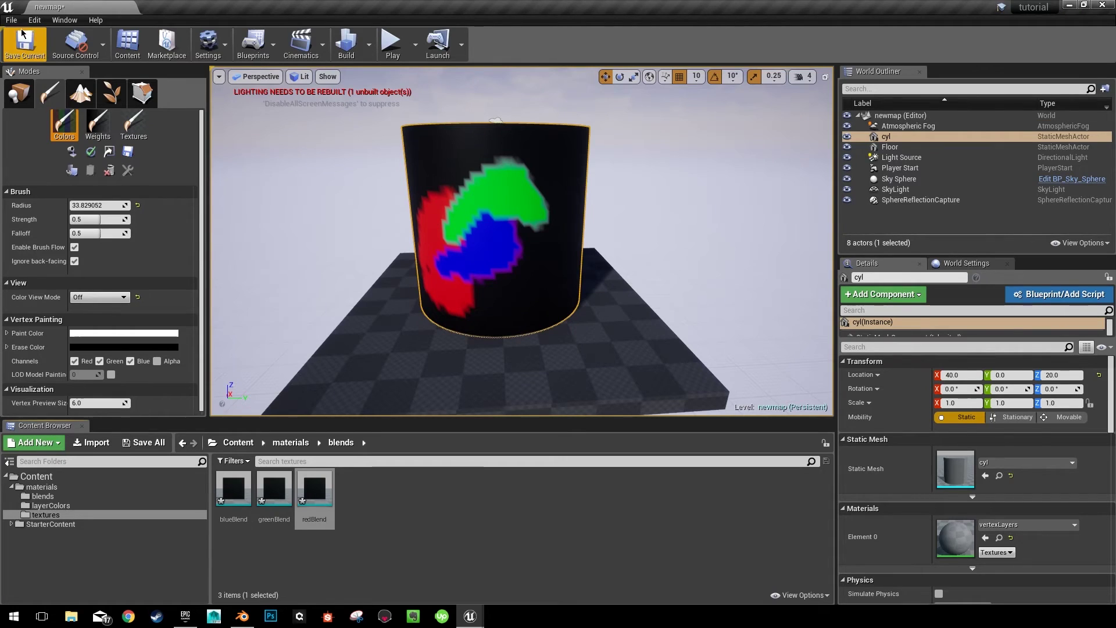
# - Save all modified assets with File > Save All
pyautogui.click(11, 20)
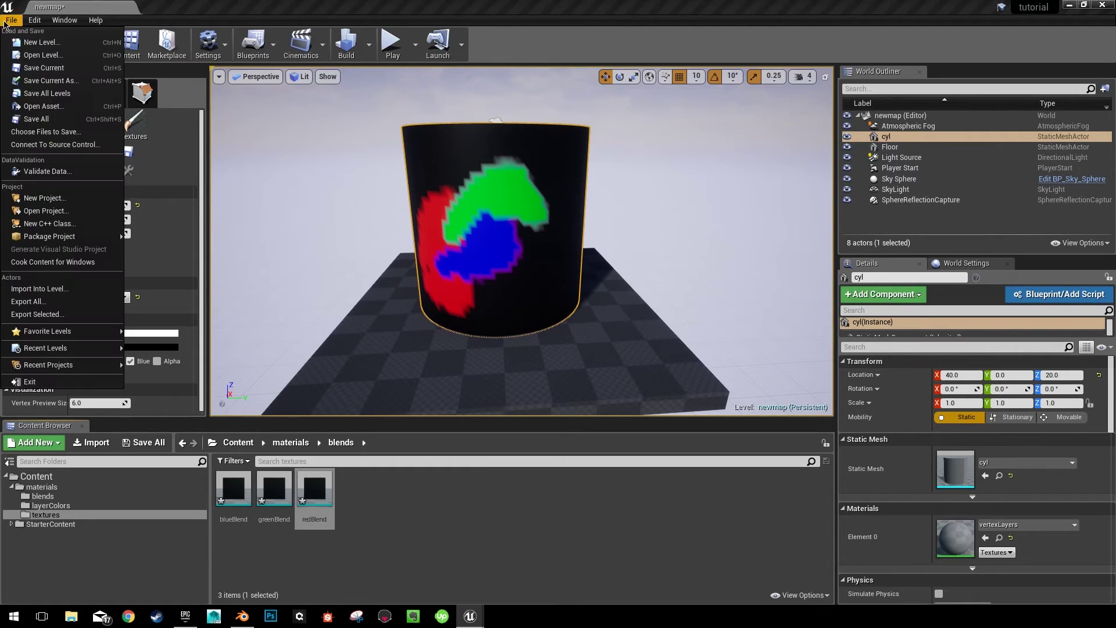
pyautogui.click(41, 119)
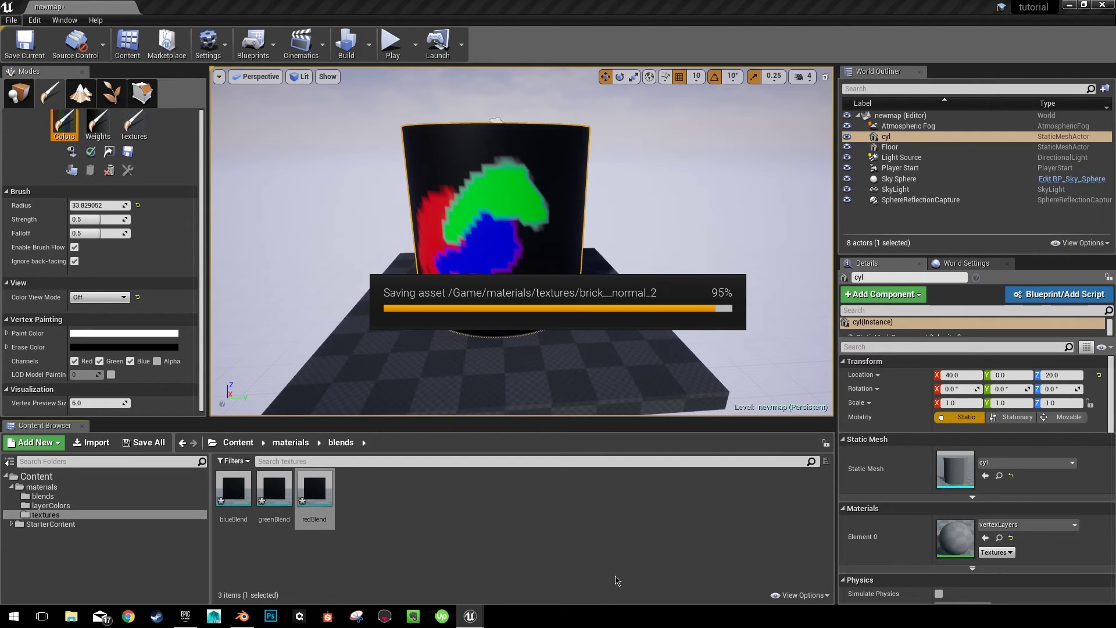
pyautogui.click(289, 443)
# - Create the material instance parentVertexBlend_Inst from parentVertexBlend
pyautogui.click(356, 489)
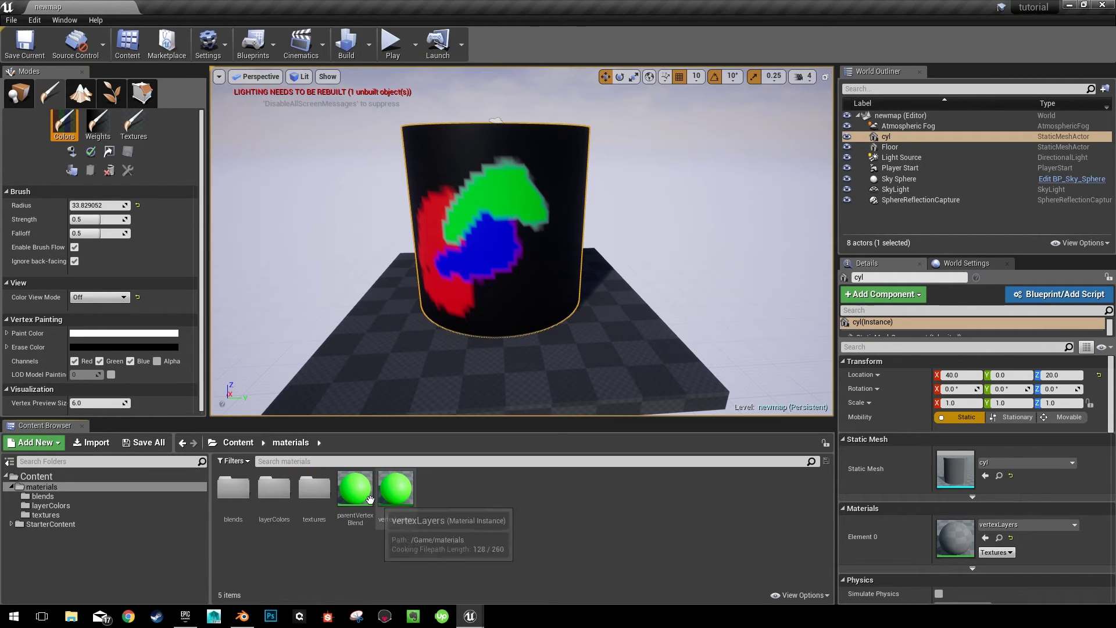
pyautogui.rightClick(362, 497)
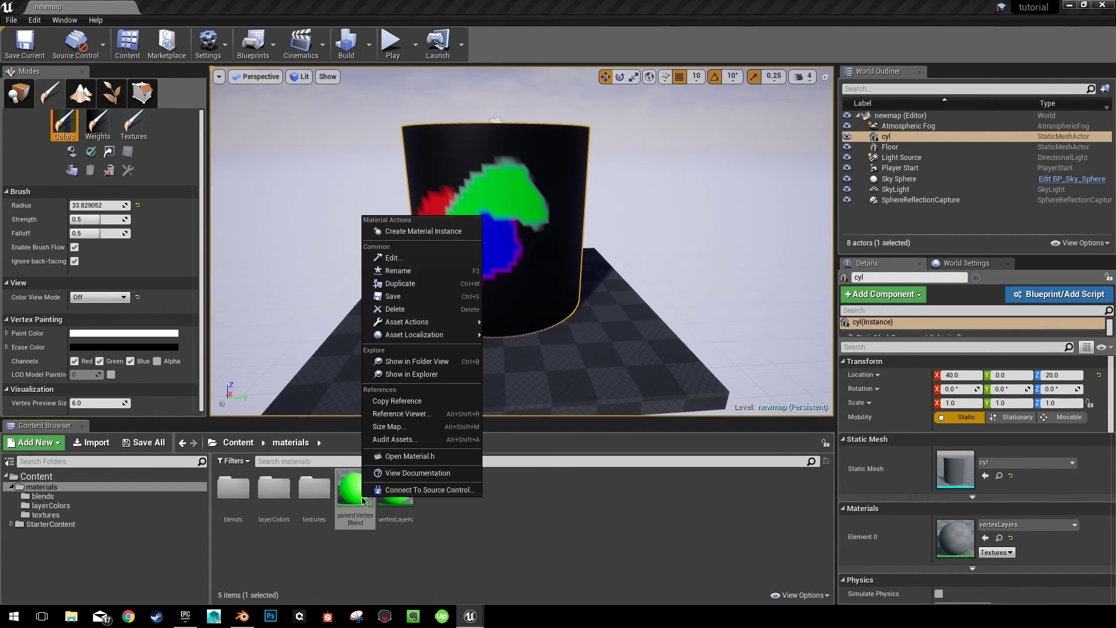
pyautogui.click(432, 232)
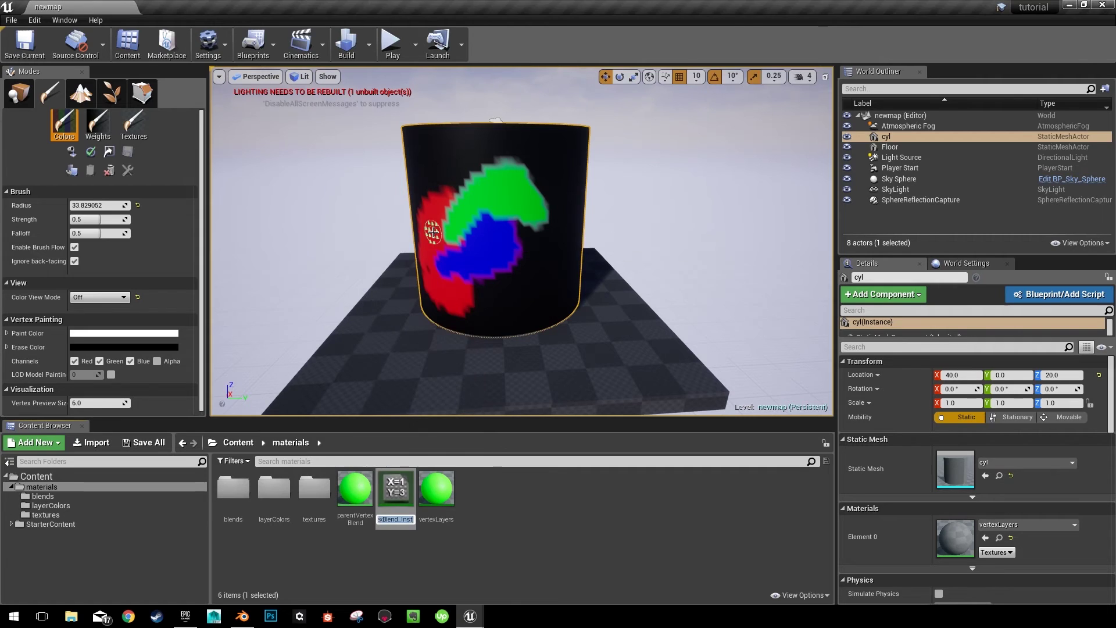
pyautogui.press('Return')
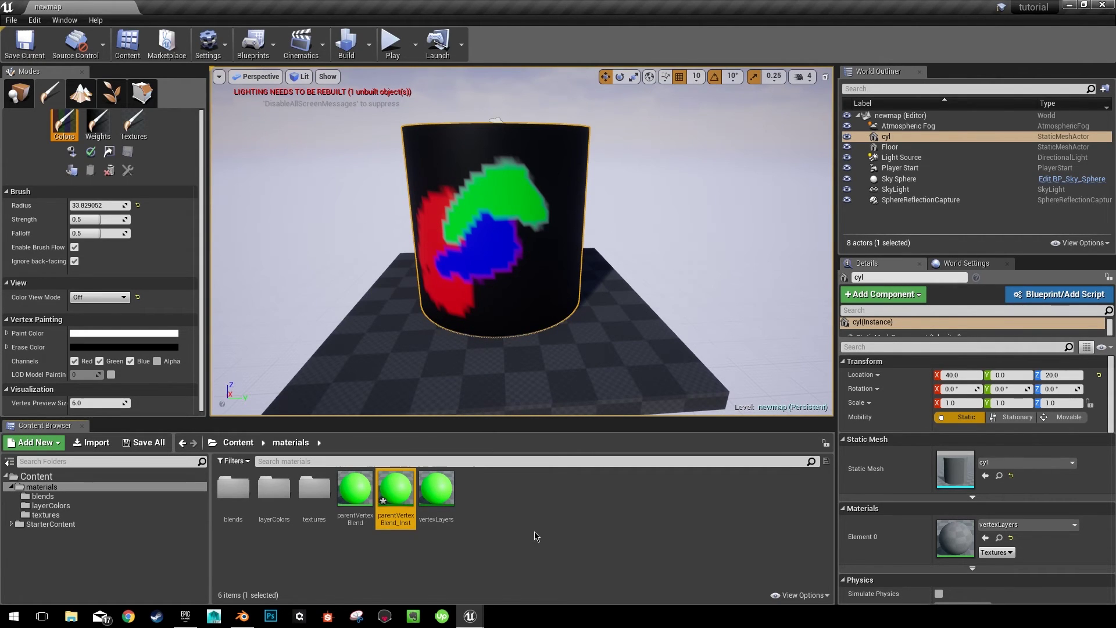
# - Open parentVertexBlend_Inst on the right half of the screen and drop it onto the cylinder
pyautogui.doubleClick(388, 495)
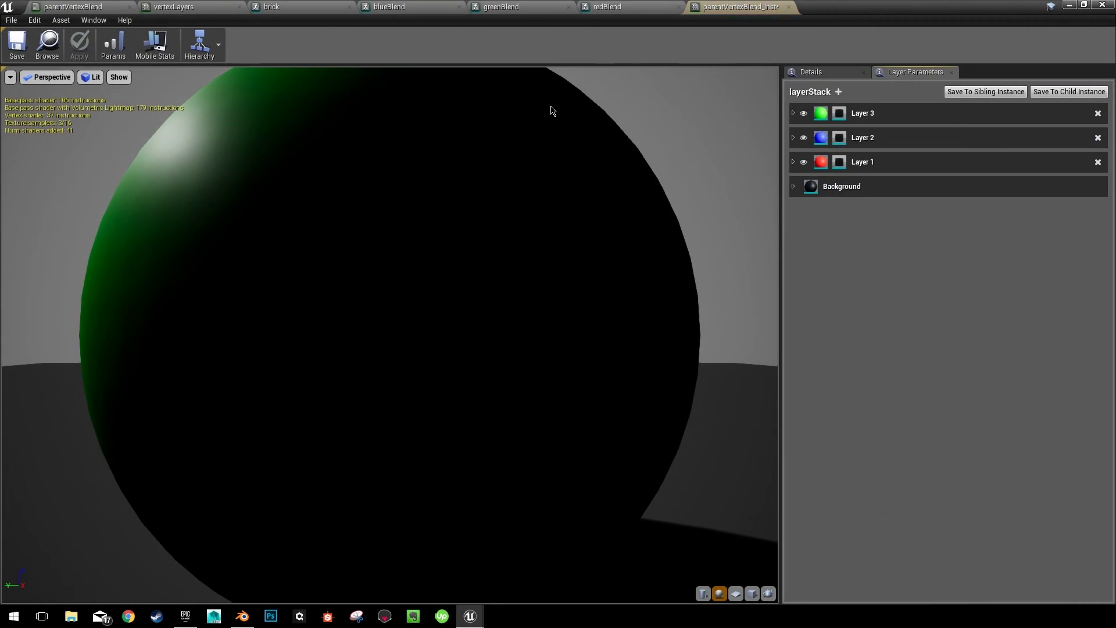
pyautogui.doubleClick(908, 6)
pyautogui.doubleClick(814, 165)
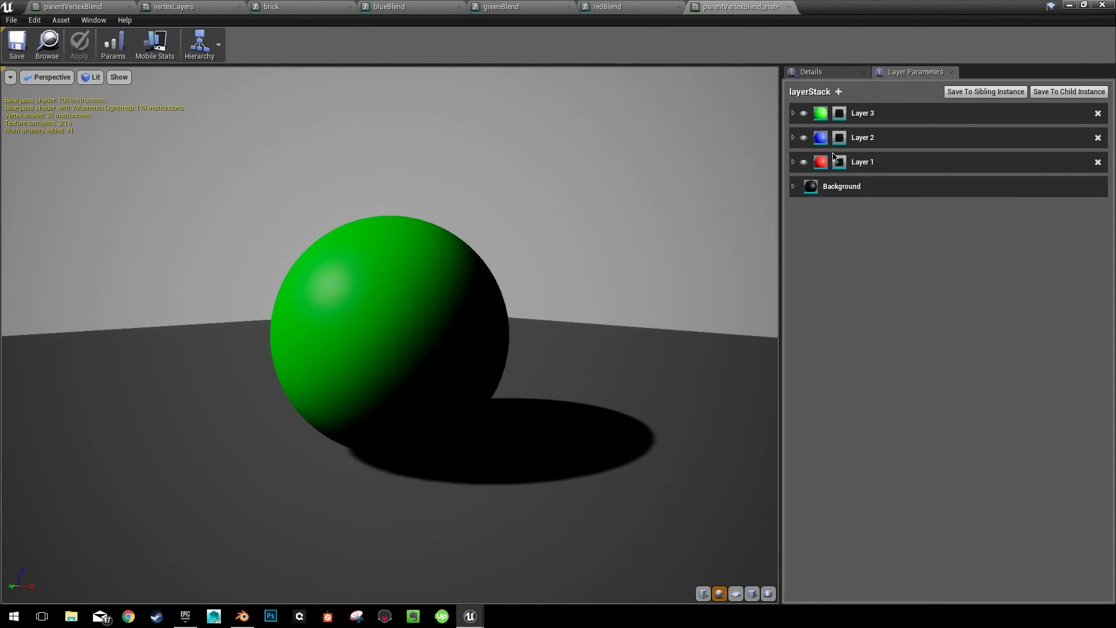
pyautogui.doubleClick(854, 10)
pyautogui.press('super+Right')
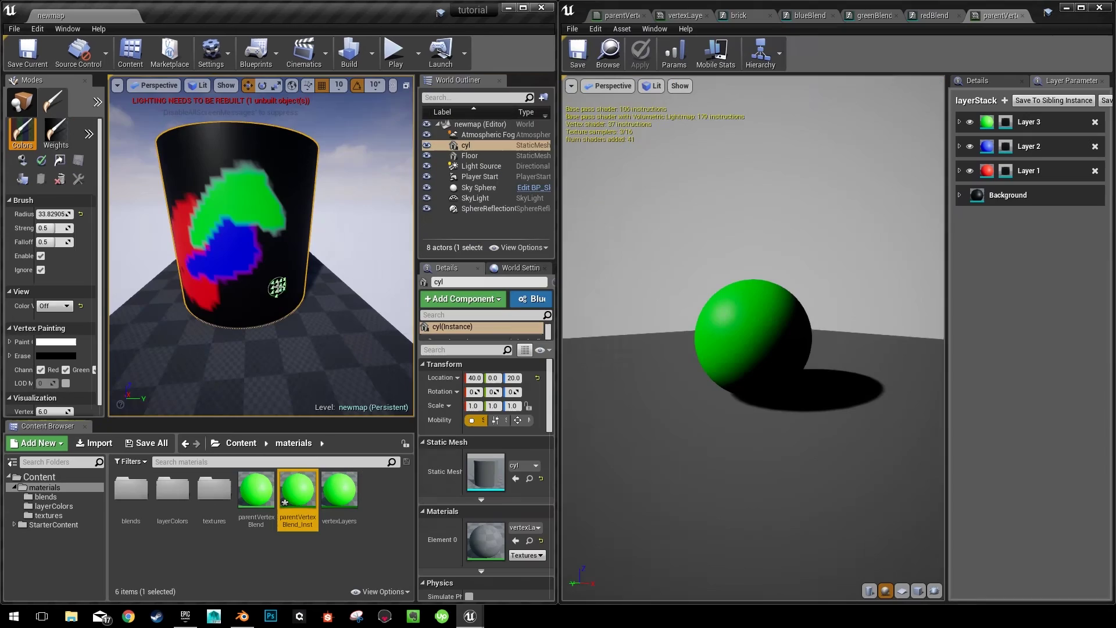
pyautogui.moveTo(297, 494); pyautogui.dragTo(260, 238)
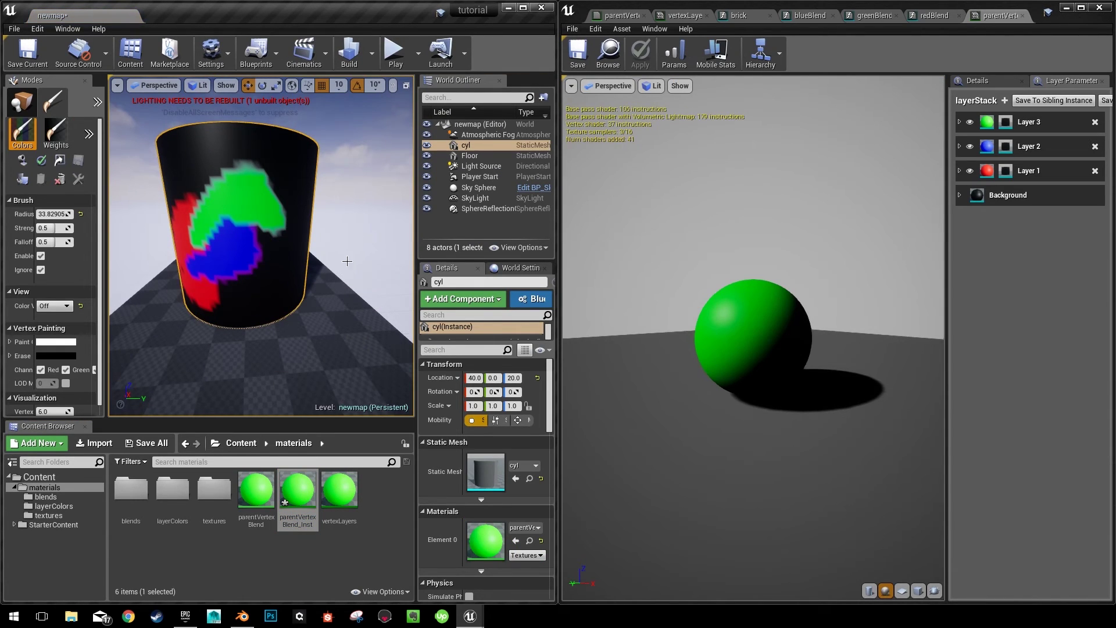
pyautogui.press('f')
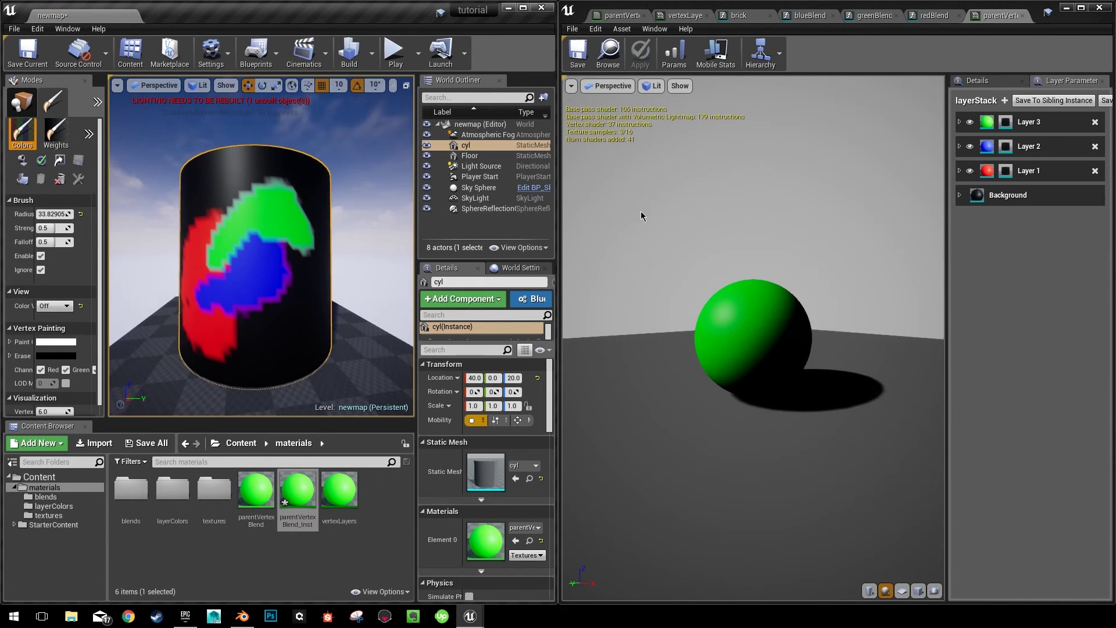
# - Enable Layer 3's blend Opacity override, testing it and leaving it at 1.0
pyautogui.click(959, 122)
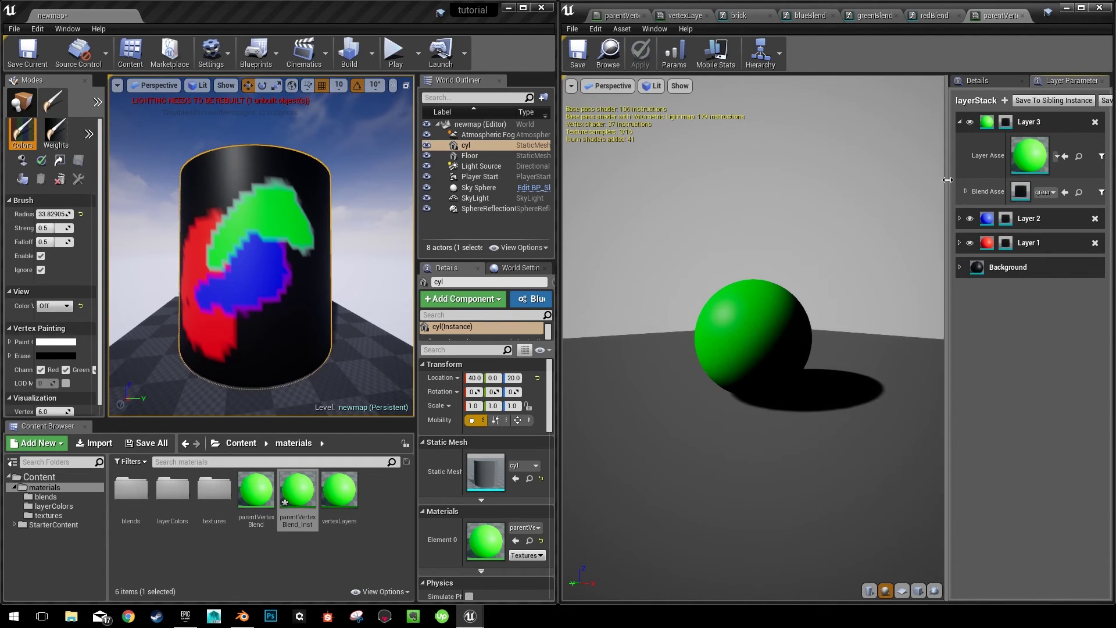
pyautogui.moveTo(947, 184); pyautogui.dragTo(871, 184)
pyautogui.click(891, 191)
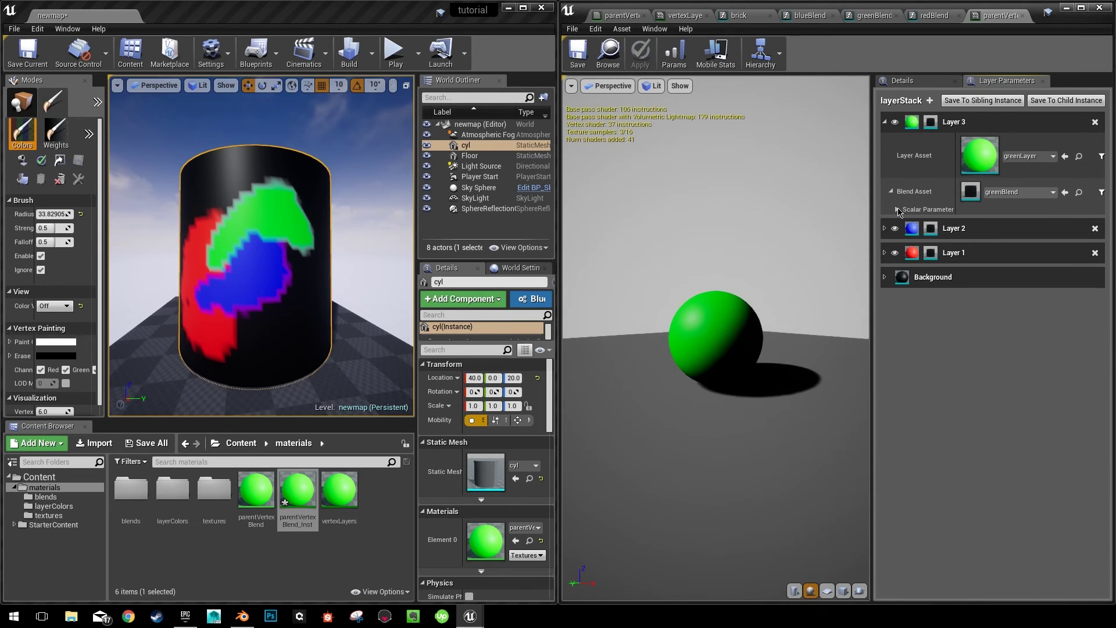
pyautogui.click(898, 210)
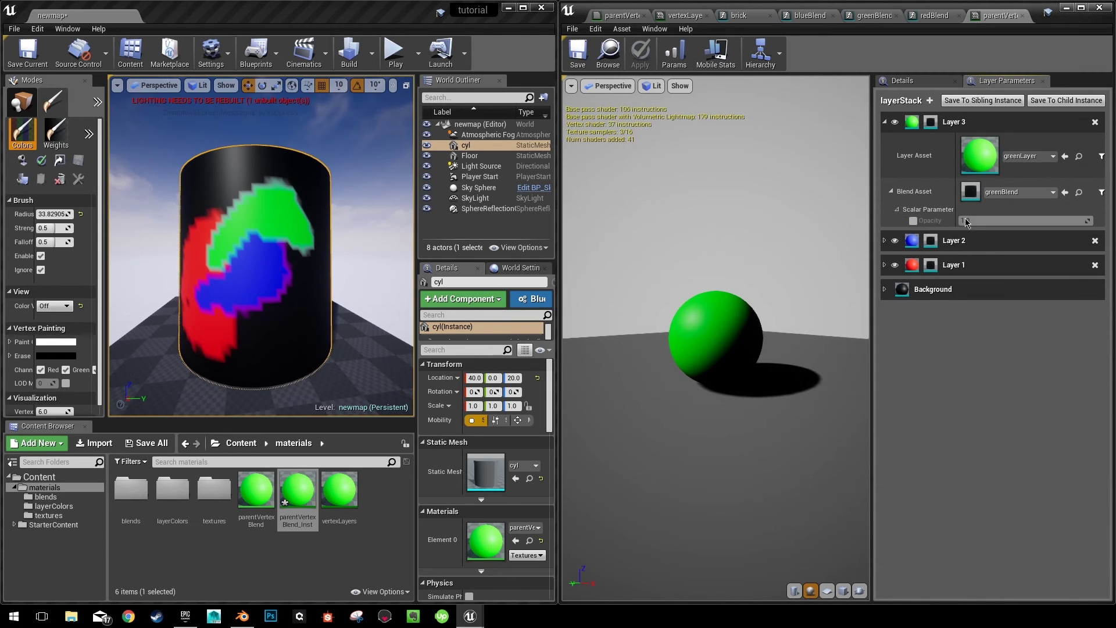
pyautogui.click(913, 222)
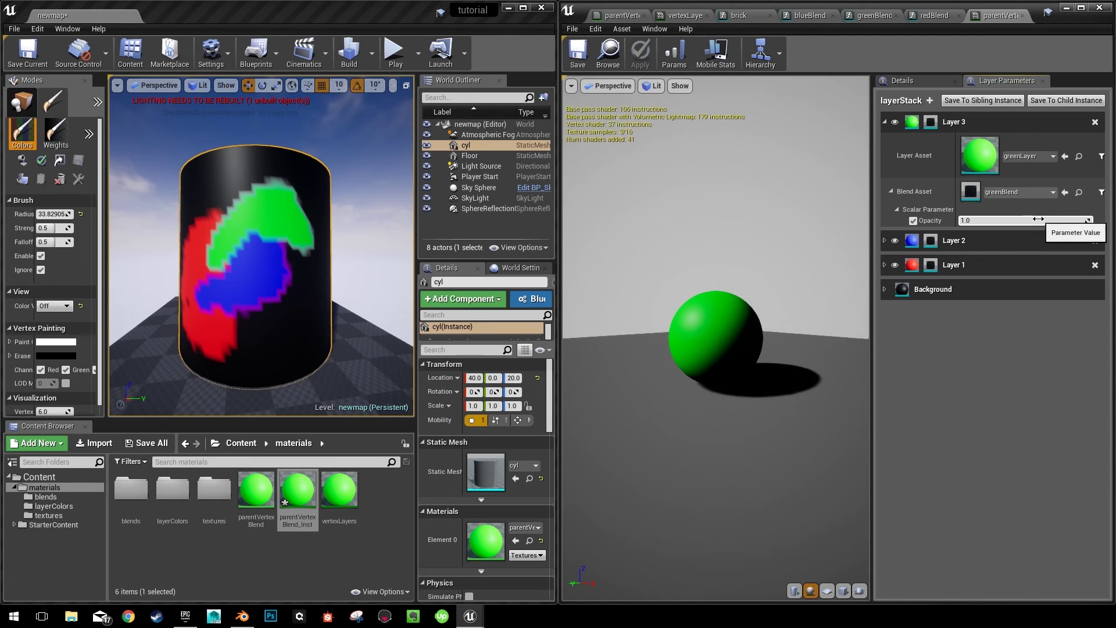
pyautogui.moveTo(1040, 220); pyautogui.dragTo(980, 221)
pyautogui.hotkey('ctrl', 'z')
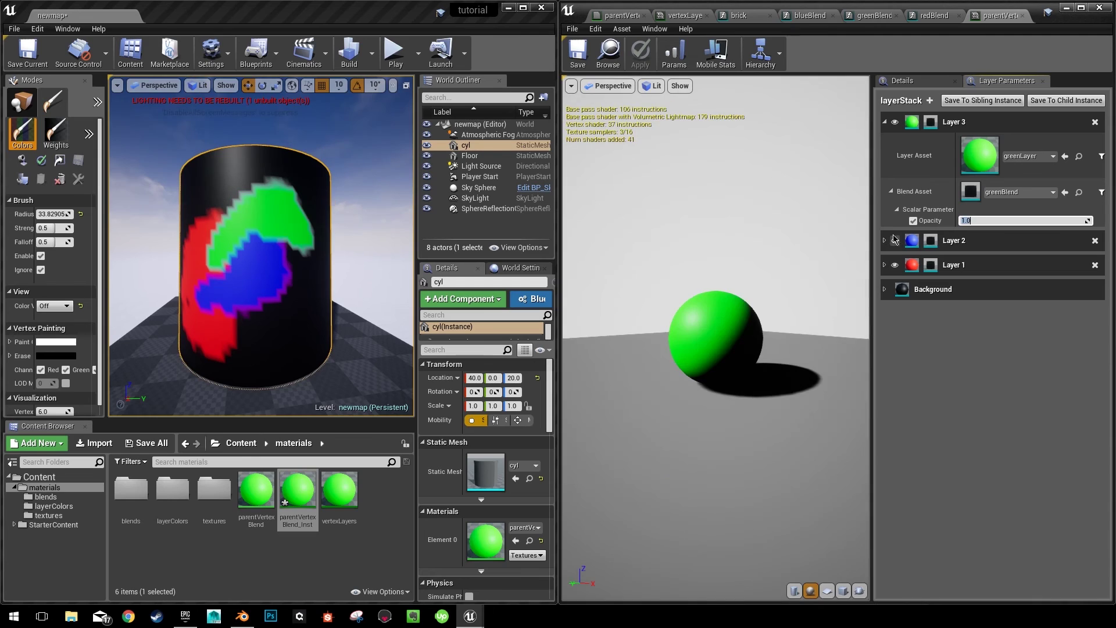
# - Enable Layer 2's blend Opacity and lower it to about 0.73, turning blue purple
pyautogui.click(884, 240)
pyautogui.click(890, 312)
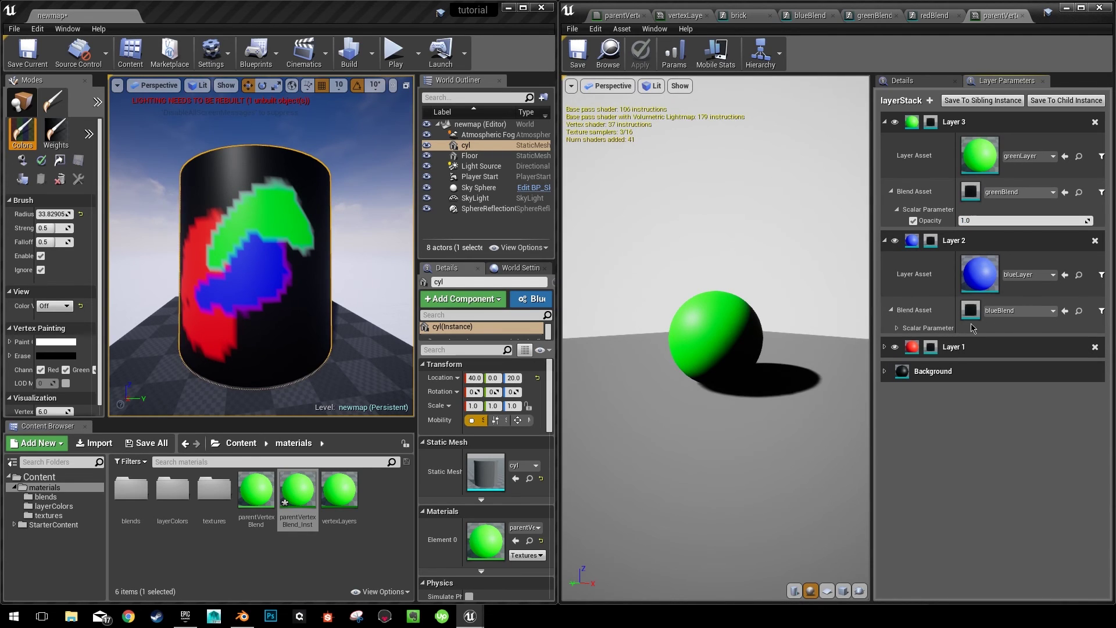
pyautogui.click(896, 328)
pyautogui.moveTo(1023, 339)
pyautogui.mouseDown()
pyautogui.moveTo(982, 338)
pyautogui.moveTo(1041, 337)
pyautogui.mouseUp()
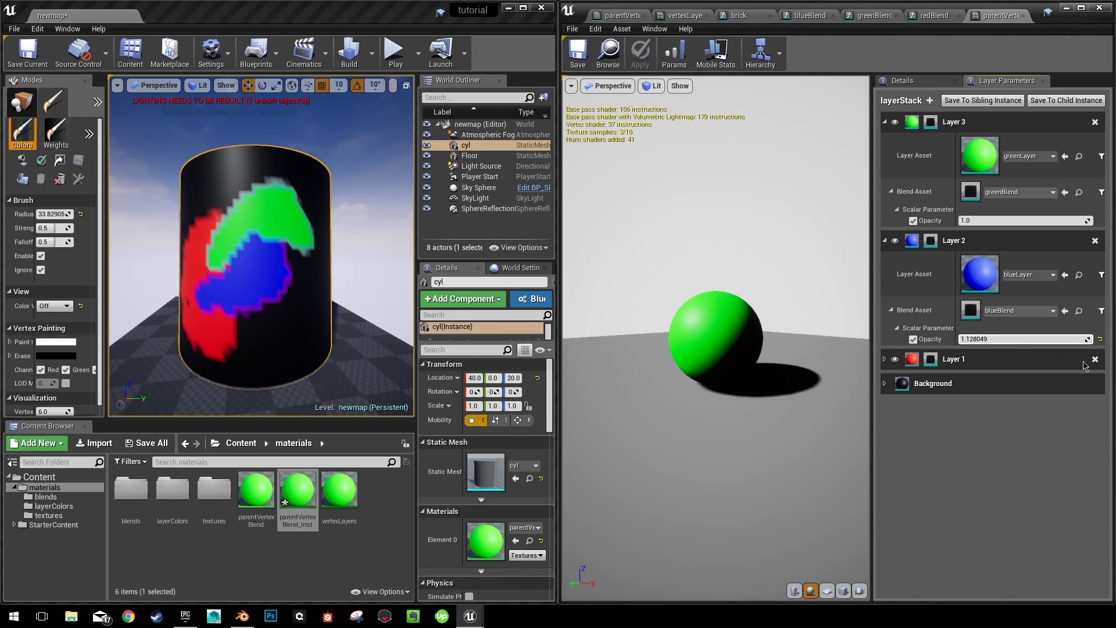
pyautogui.moveTo(1017, 338)
pyautogui.mouseDown()
pyautogui.moveTo(1007, 339)
pyautogui.moveTo(1043, 338)
pyautogui.mouseUp()
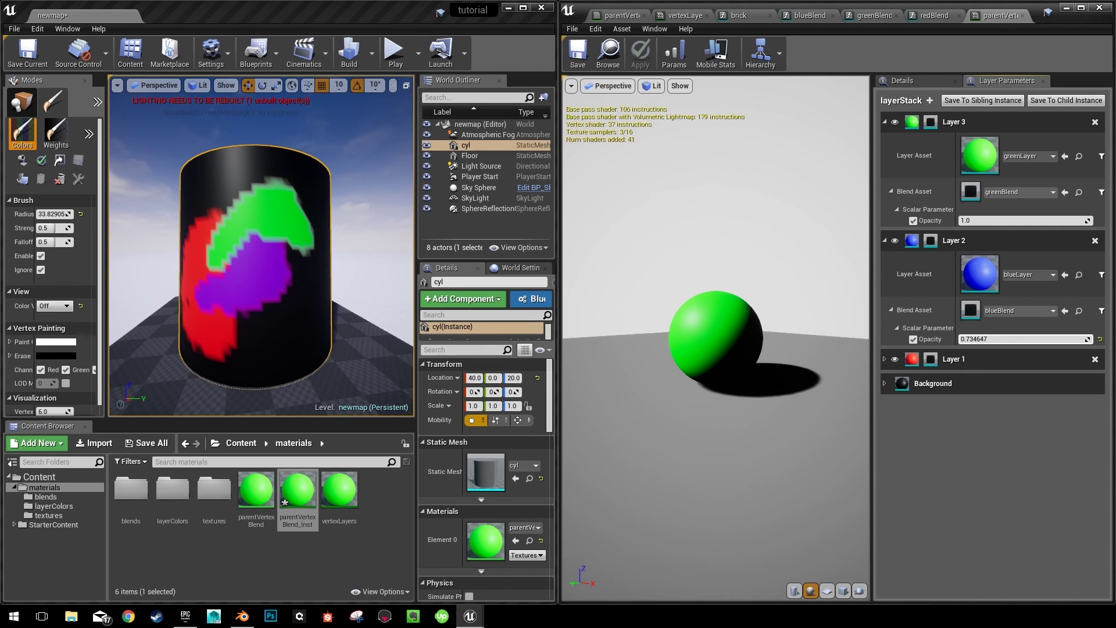
pyautogui.press('super+Up')
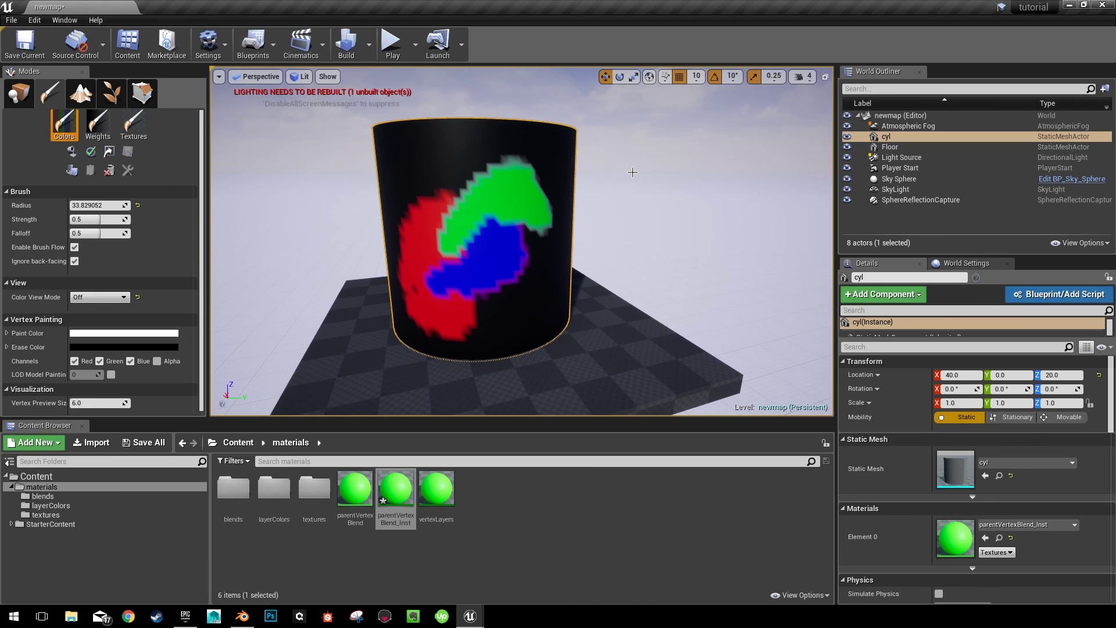